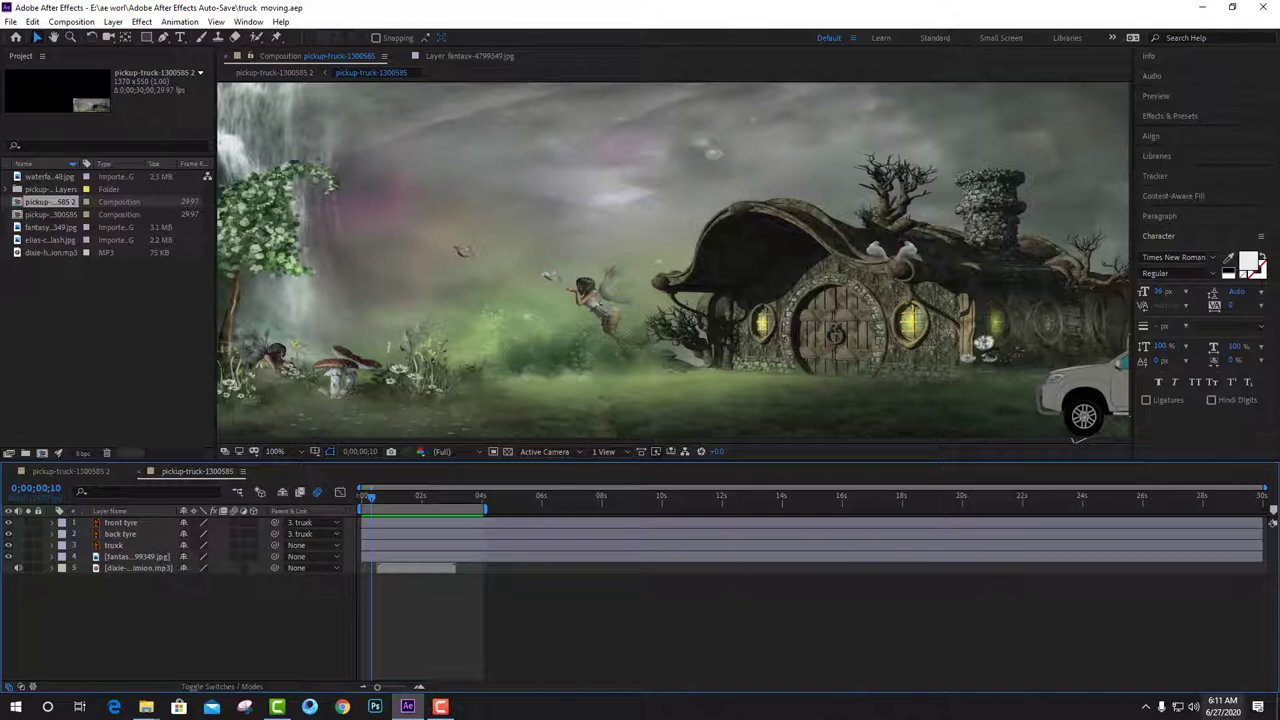
Jump to the first frame and select all layers in the composition.
key(Home)
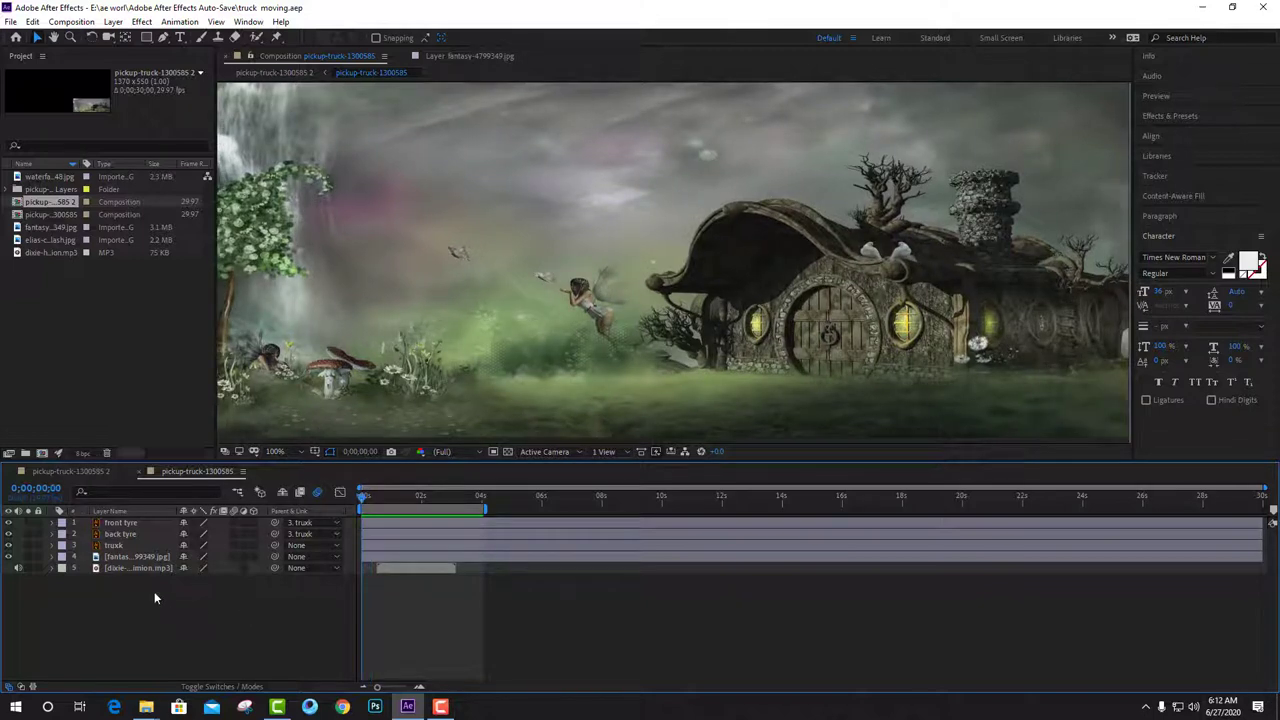
drag(154, 598, 122, 518)
Delete all composition layers and remove every item from the Project panel.
key(Delete)
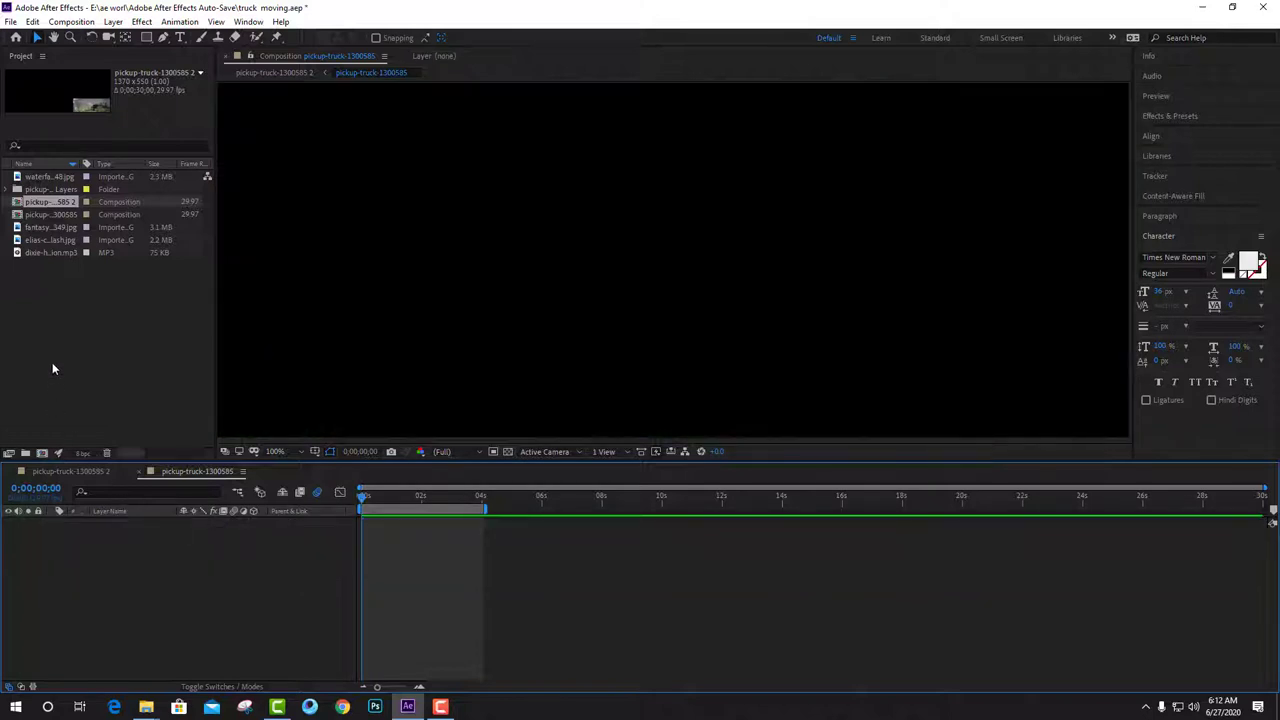
drag(55, 348, 46, 180)
key(Delete)
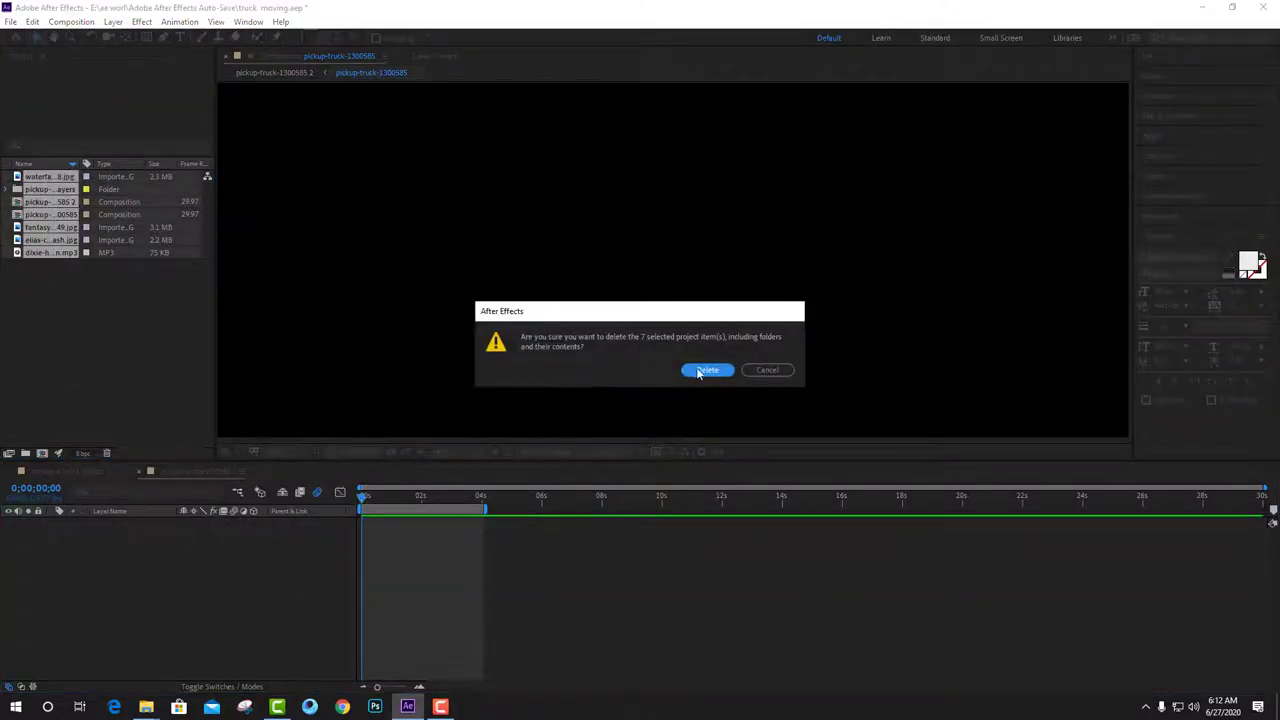
click(699, 372)
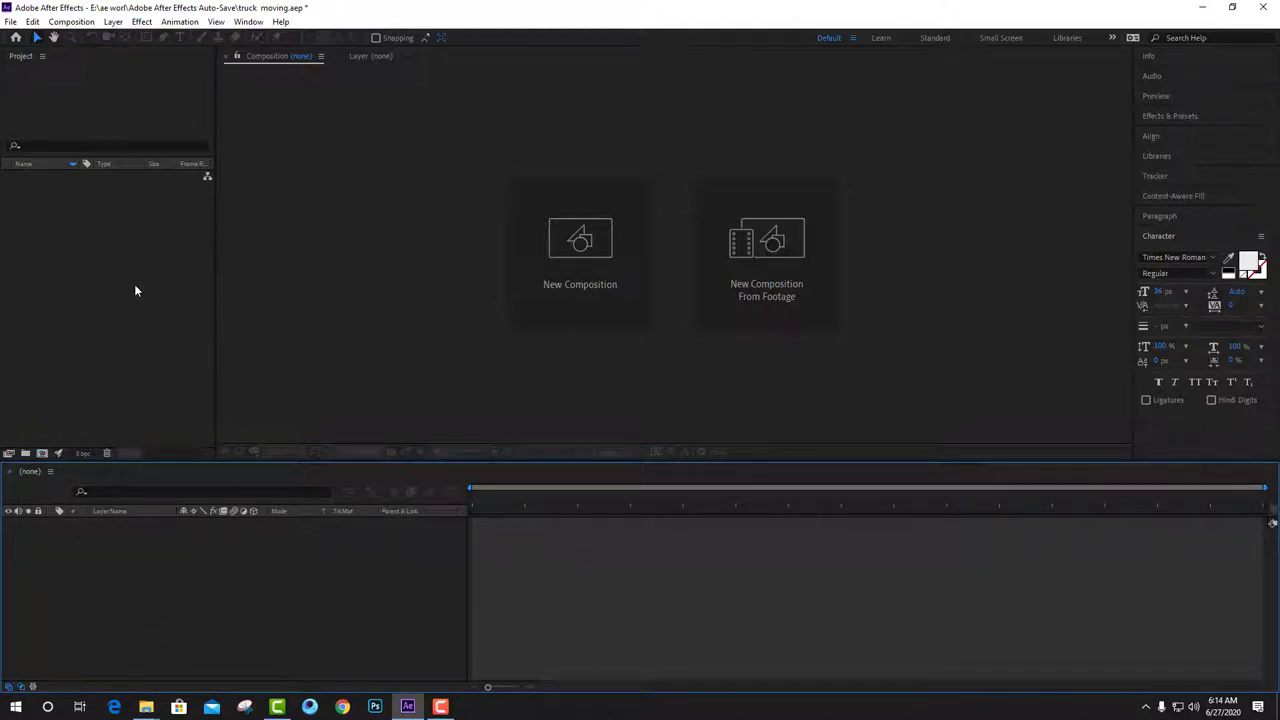
Import pickup-truck-1300585.ai as a composition.
double_click(135, 256)
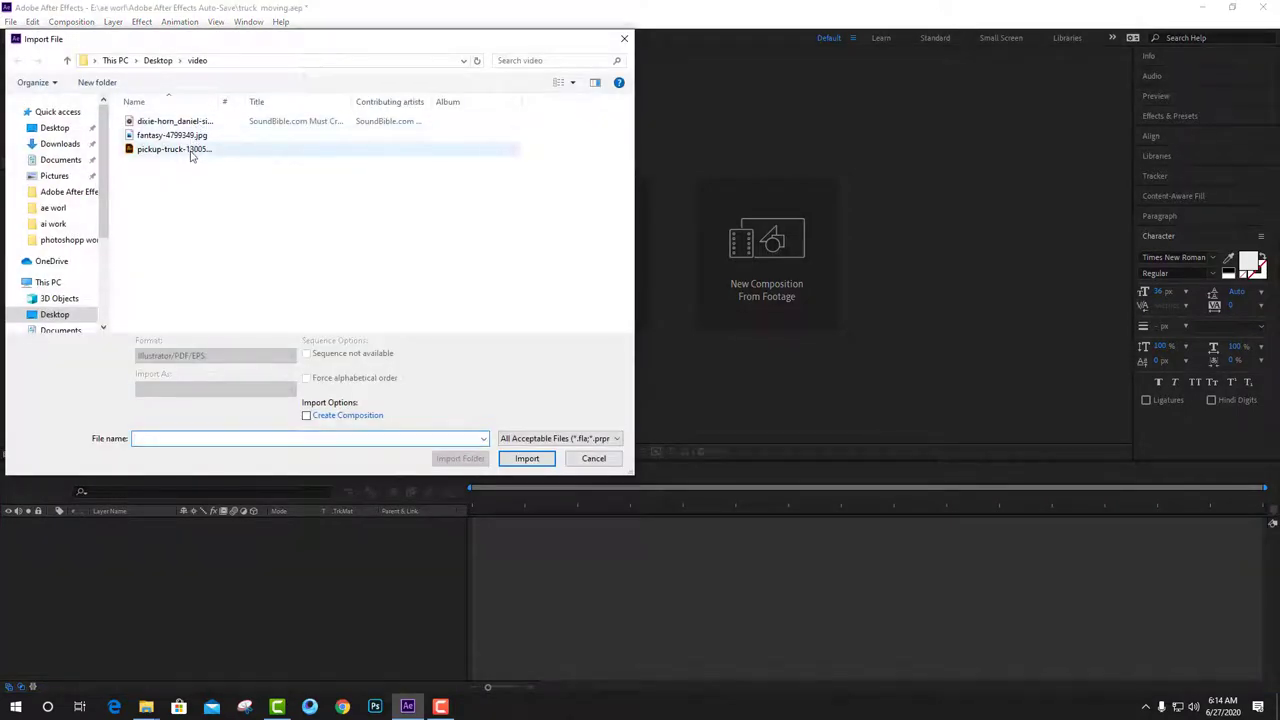
click(190, 150)
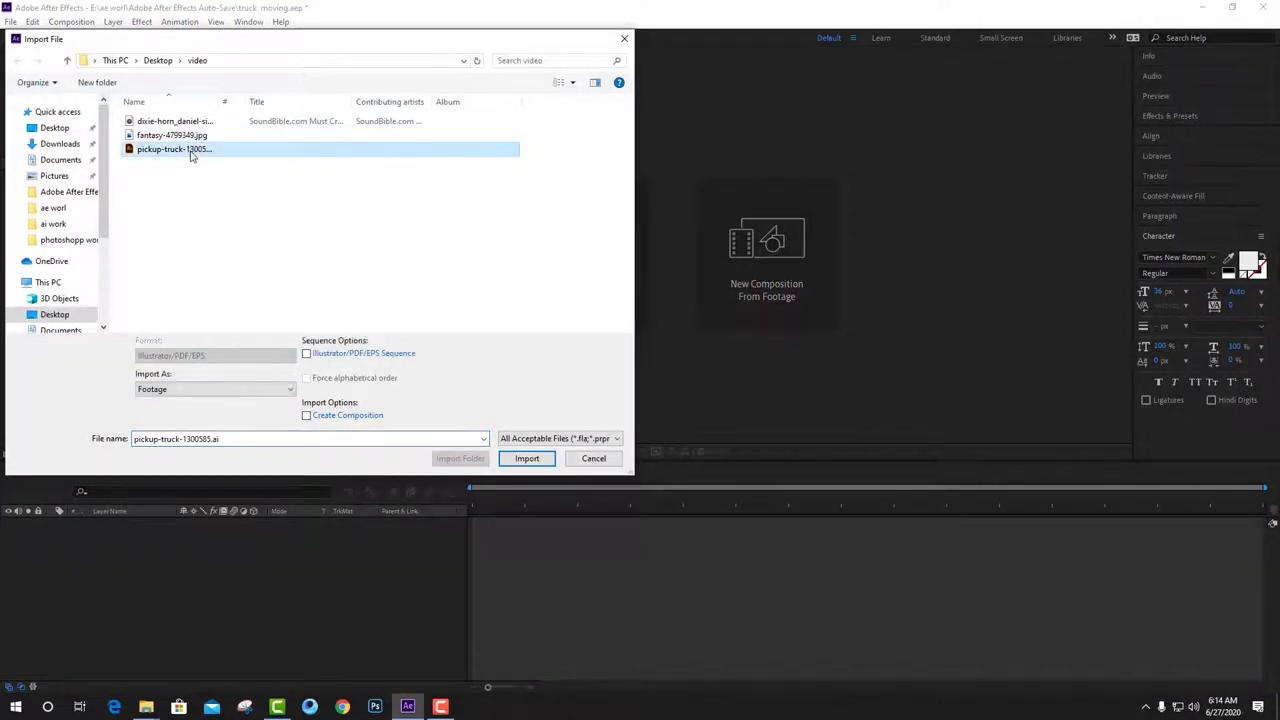
click(191, 152)
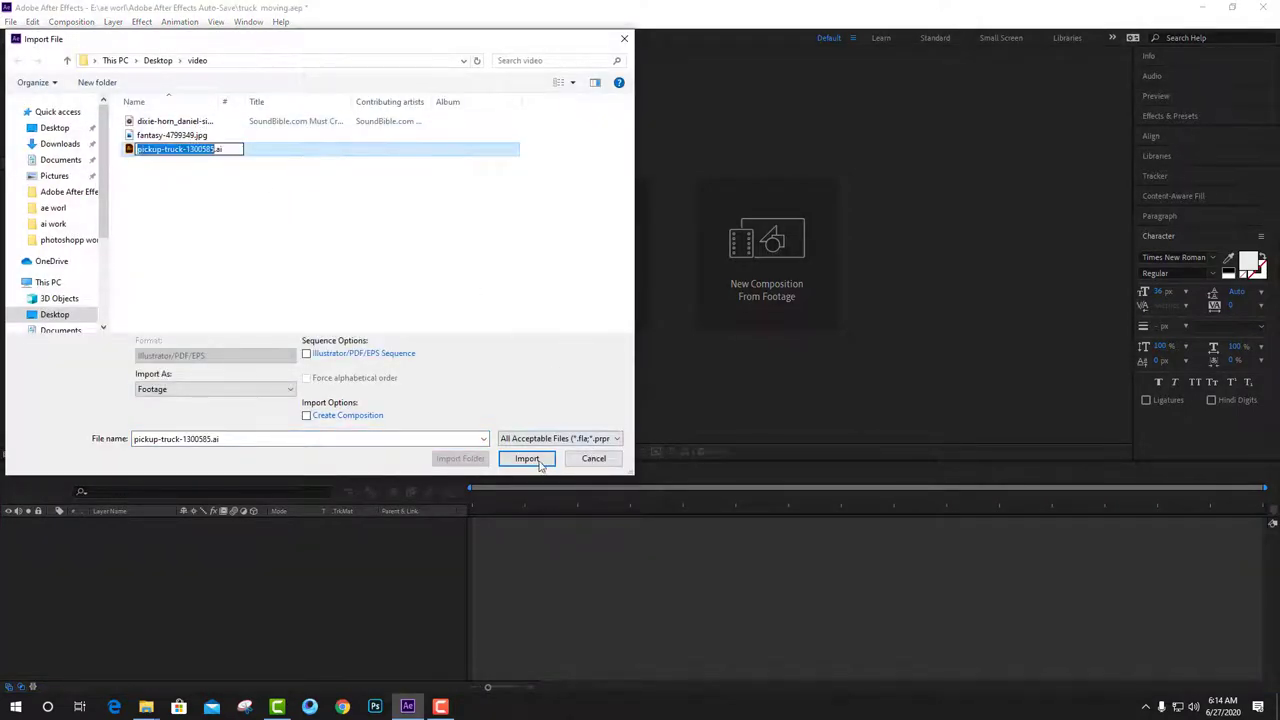
click(297, 177)
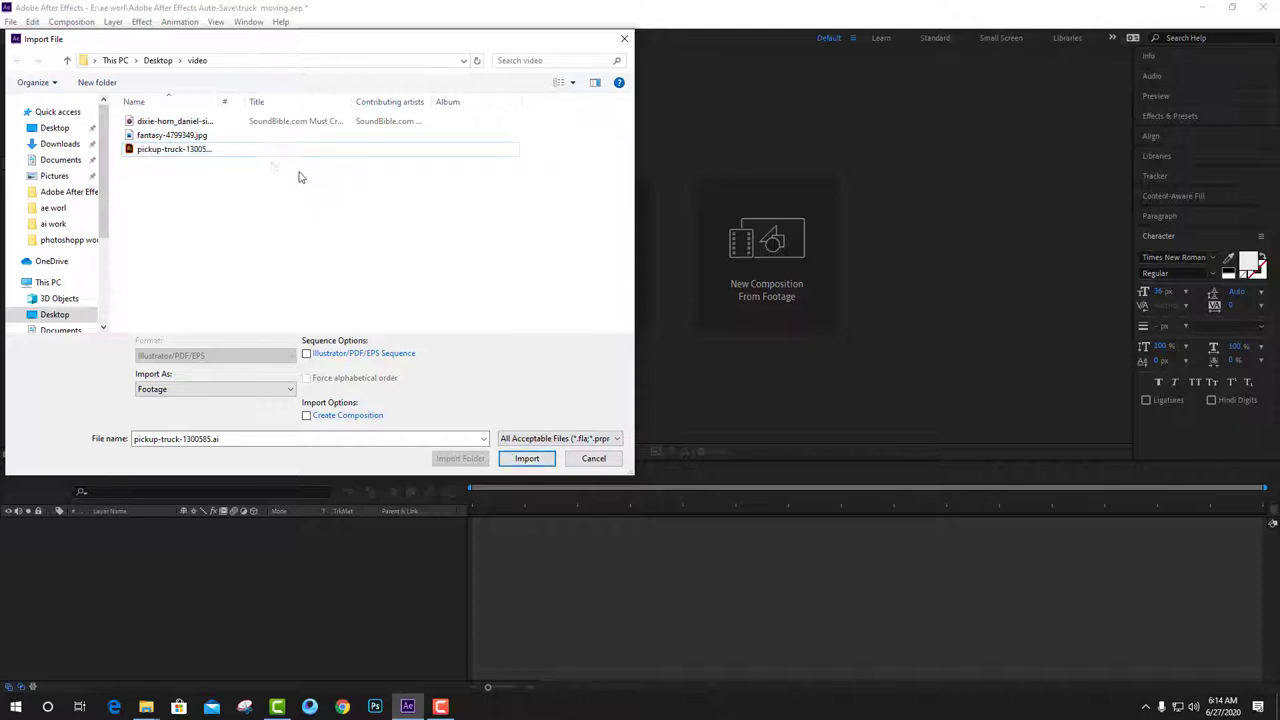
click(243, 153)
click(527, 458)
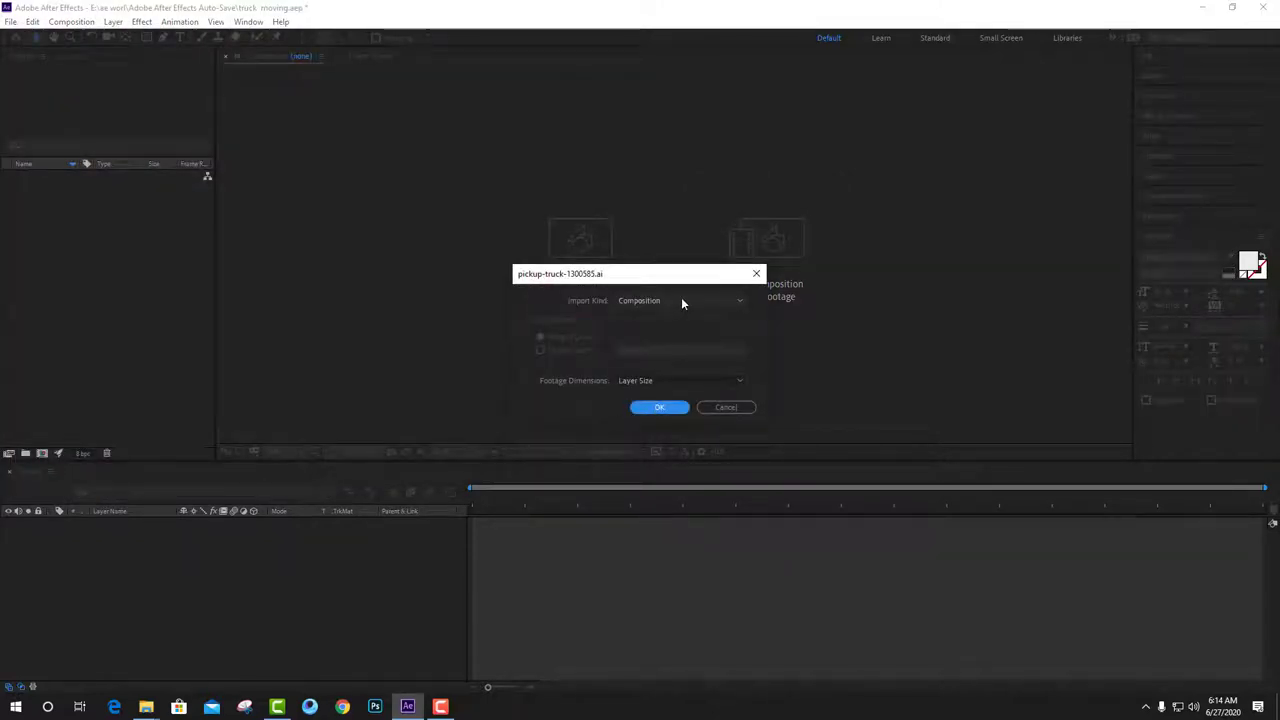
click(675, 410)
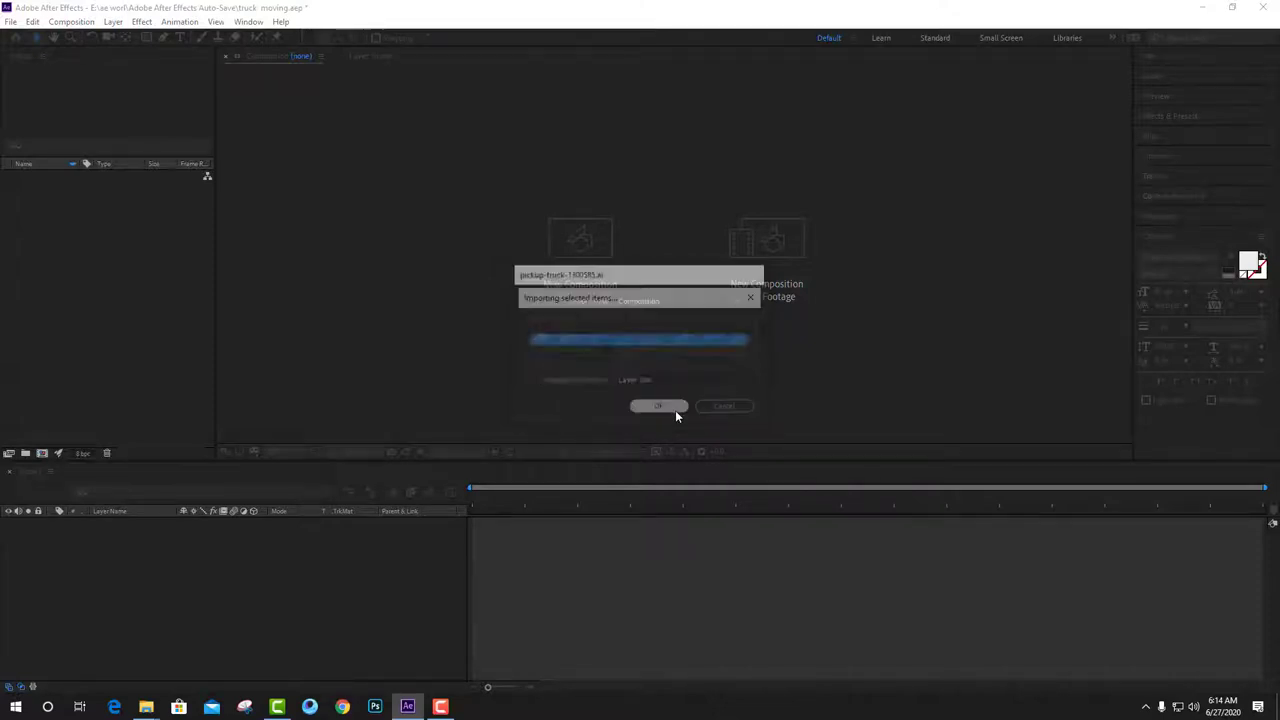
Create a composition from the imported truck and open it to view its tyre and truck layers.
drag(22, 190, 108, 545)
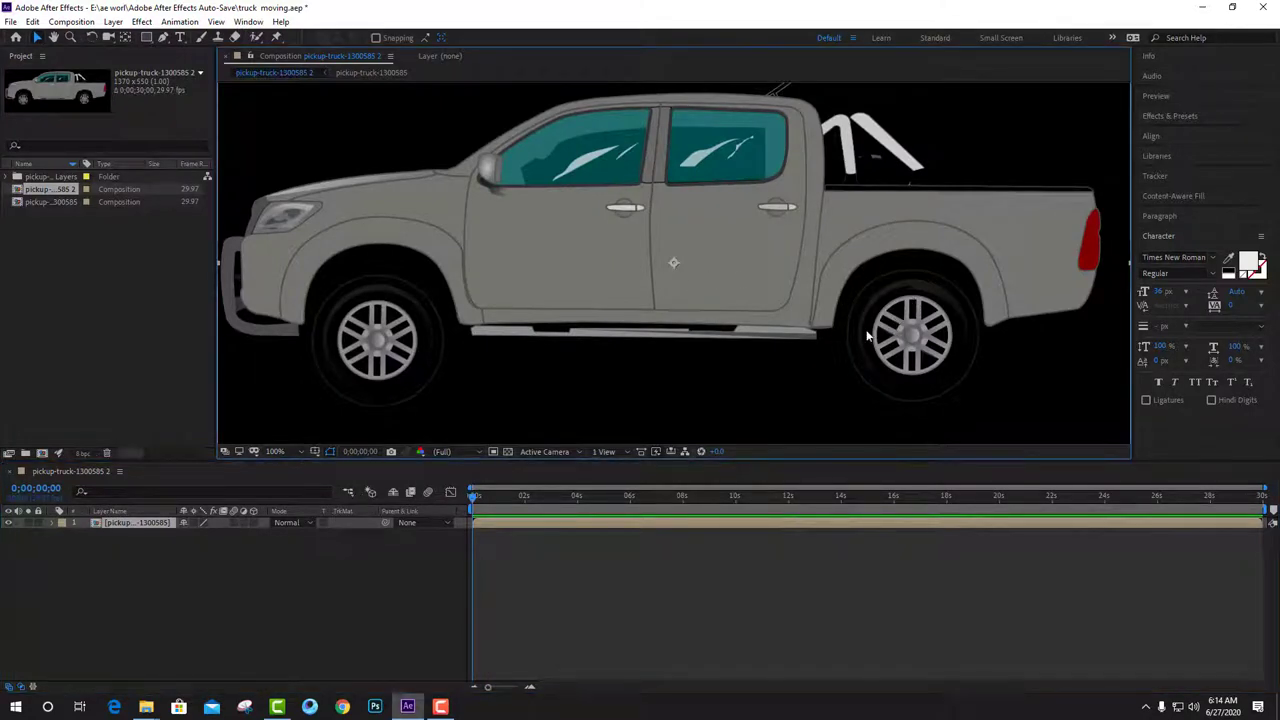
double_click(145, 531)
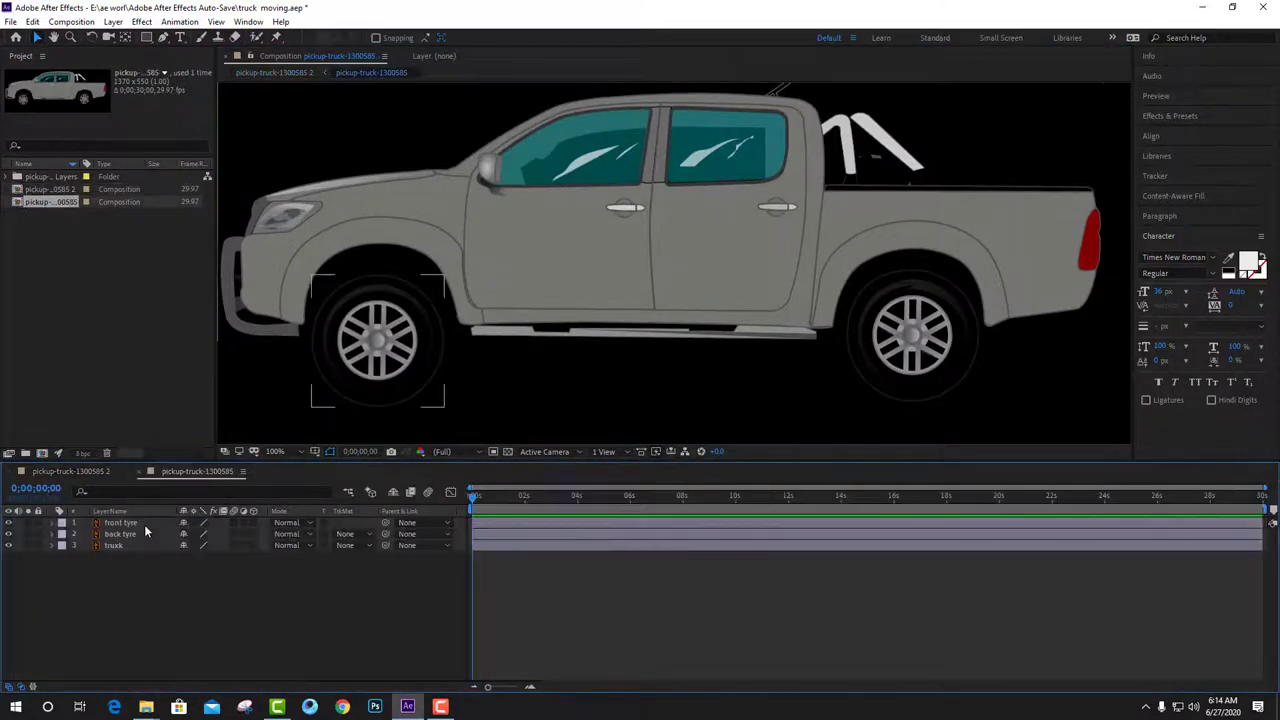
click(144, 523)
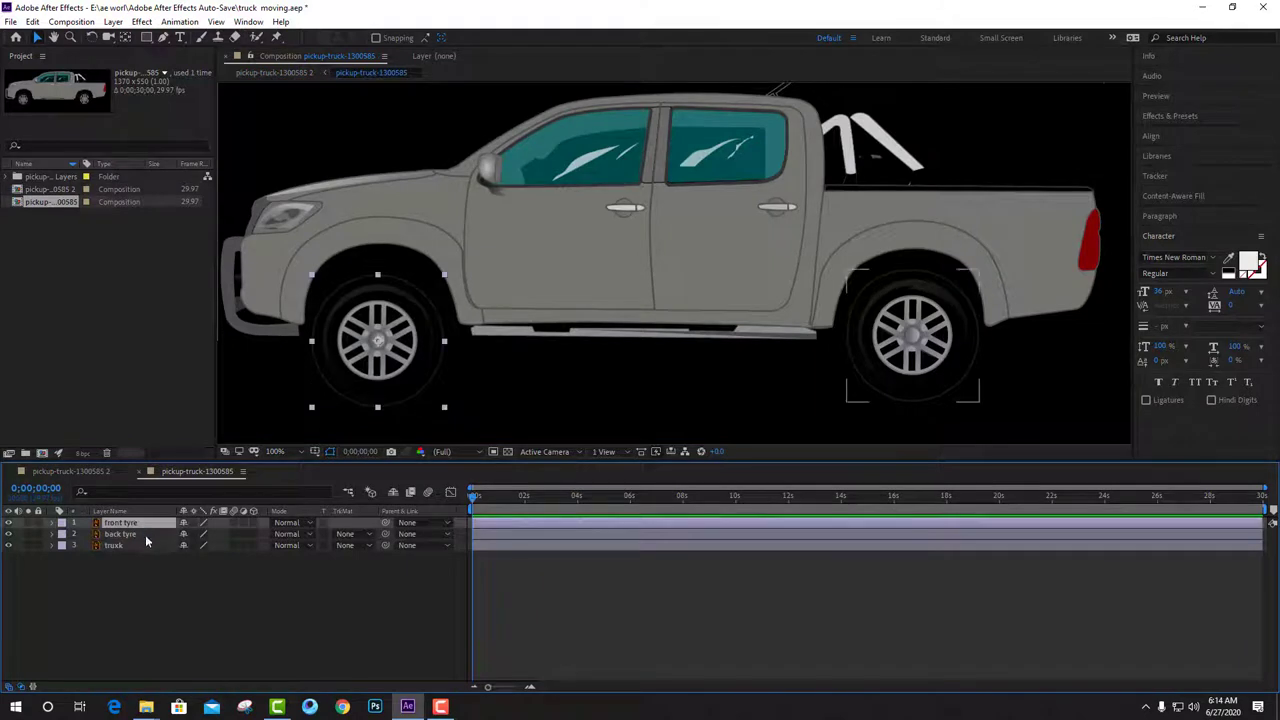
click(145, 534)
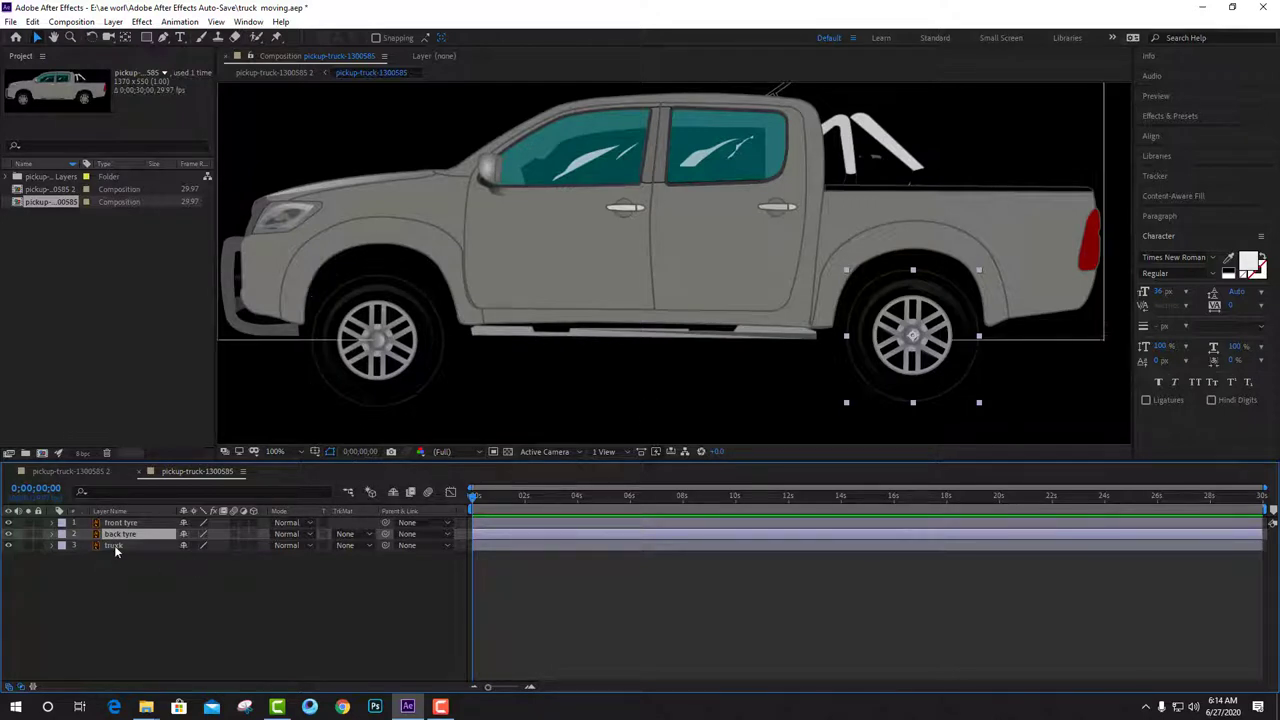
drag(691, 261, 713, 226)
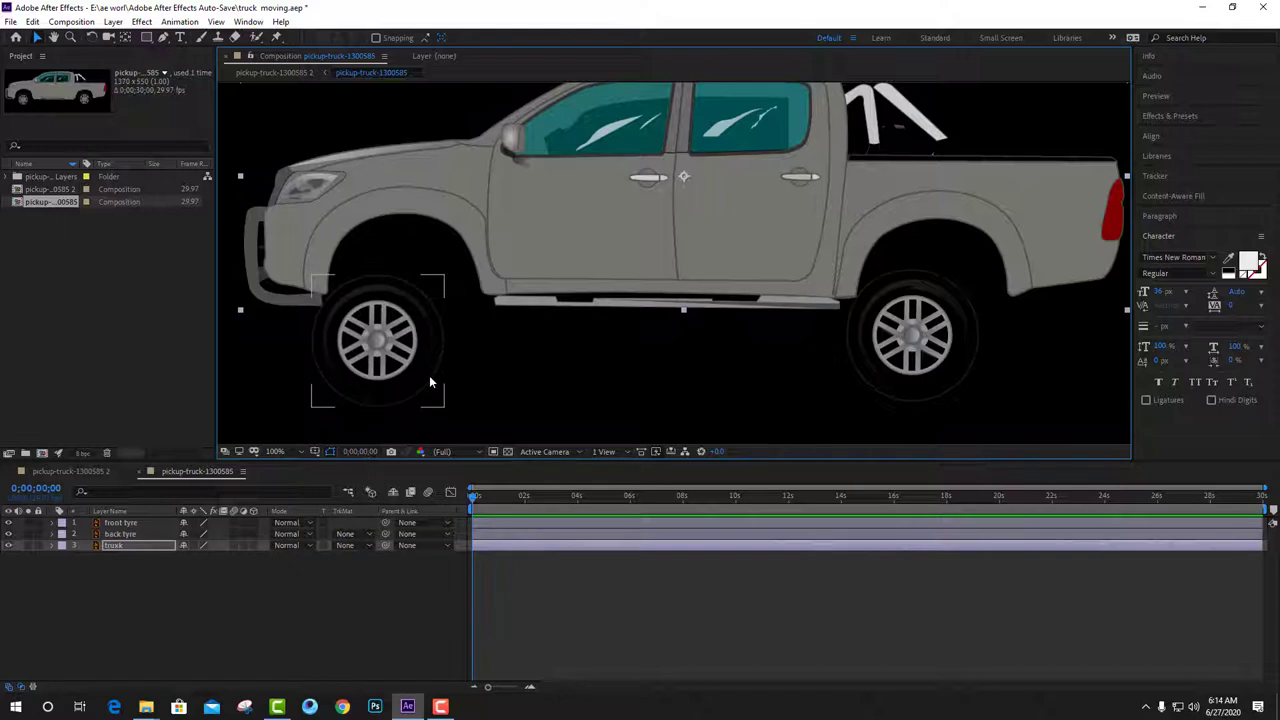
key(ctrl+z)
key(ctrl+z)
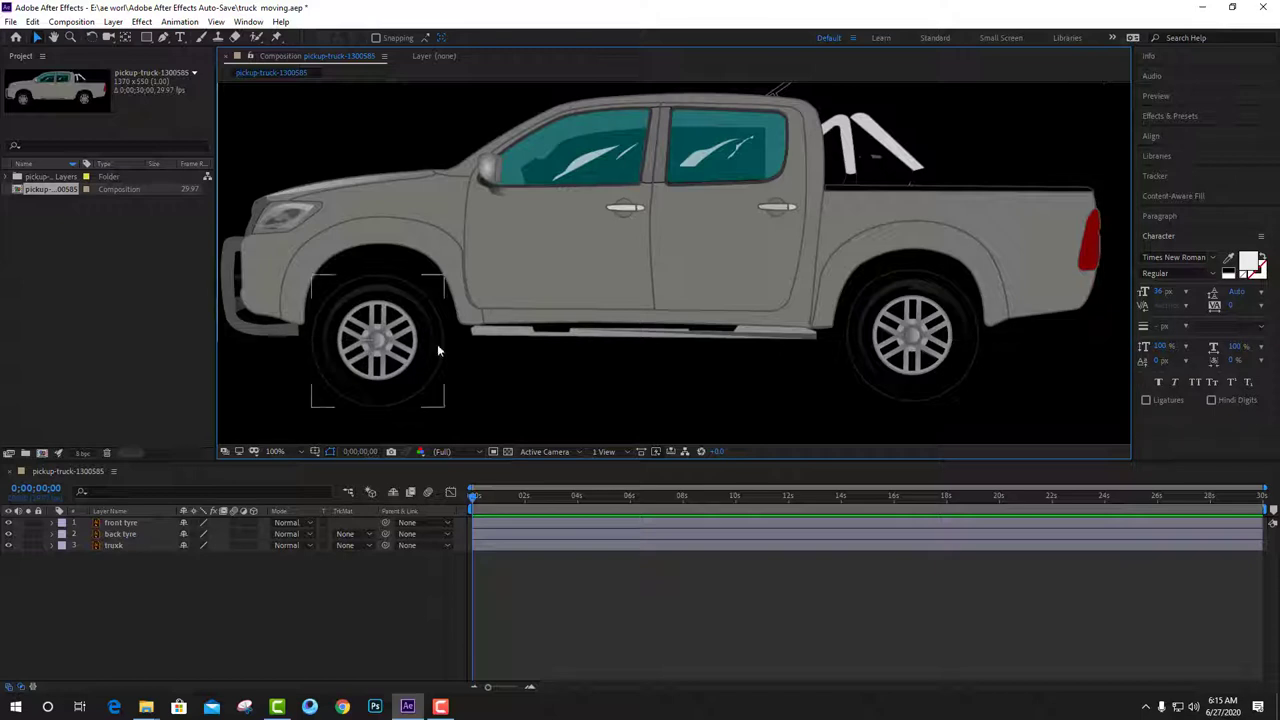
Parent the front tyre and back tyre layers to the truck layer.
click(425, 524)
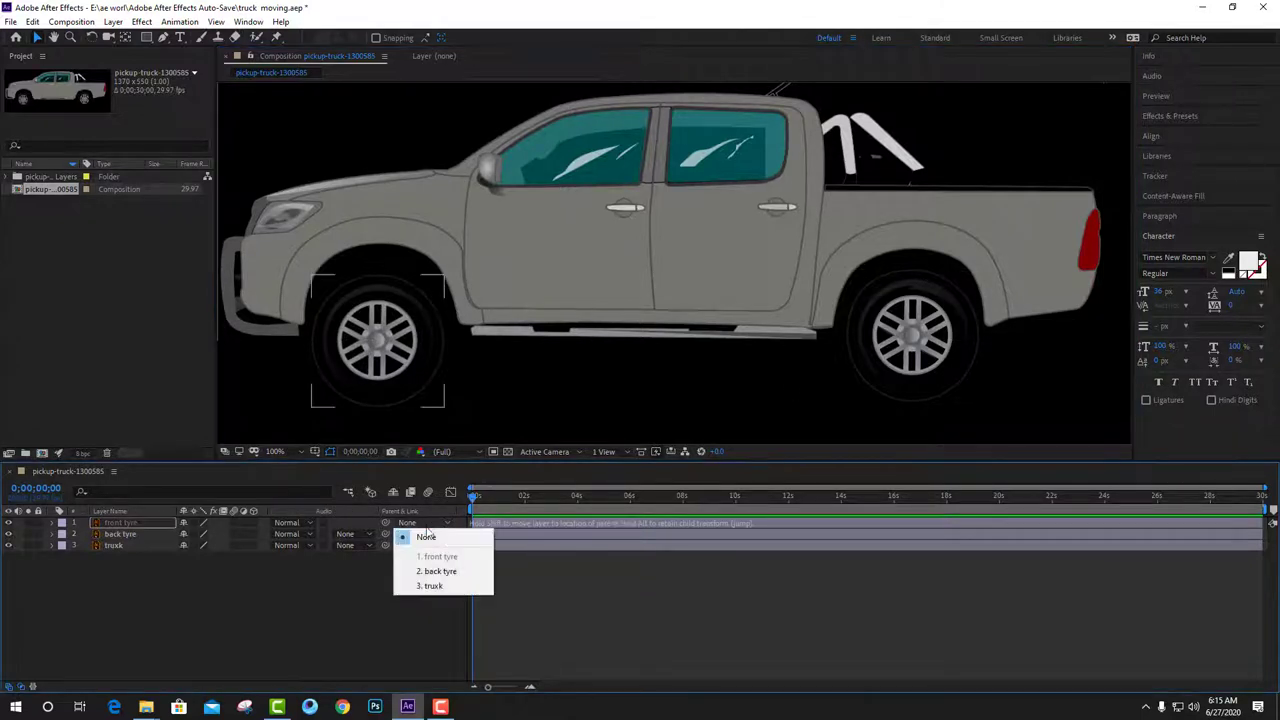
click(436, 588)
click(429, 534)
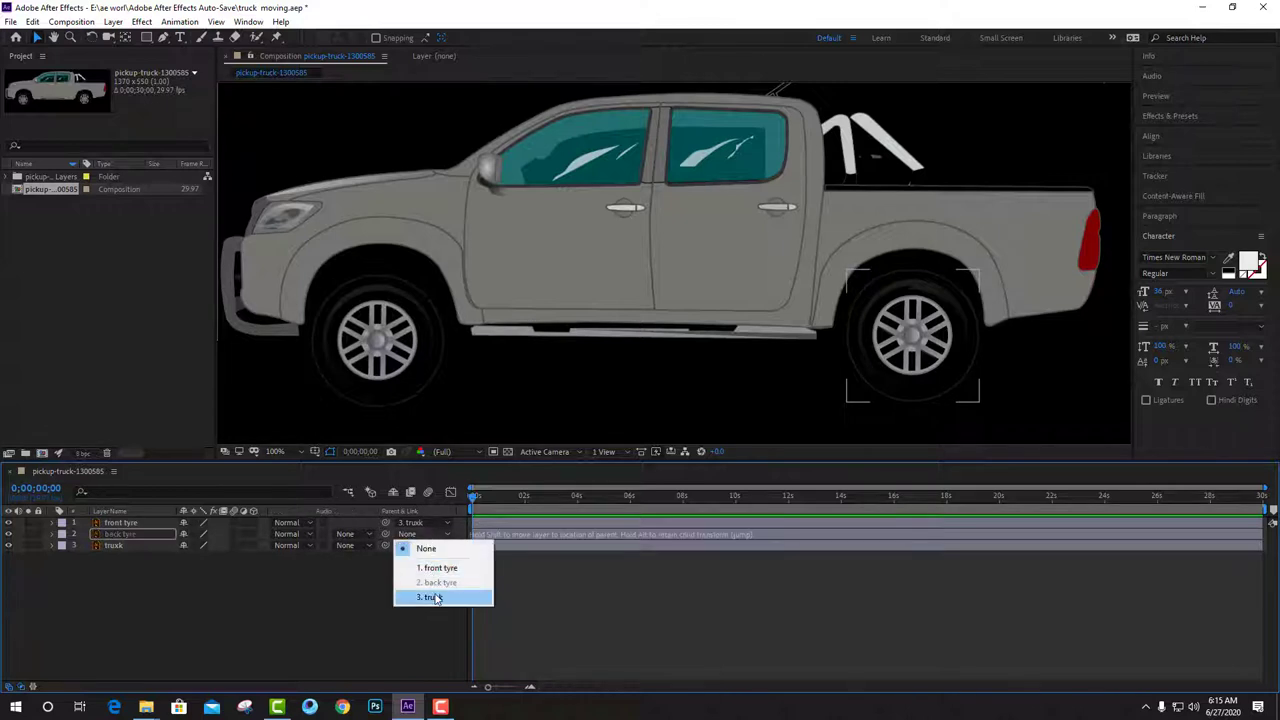
click(434, 598)
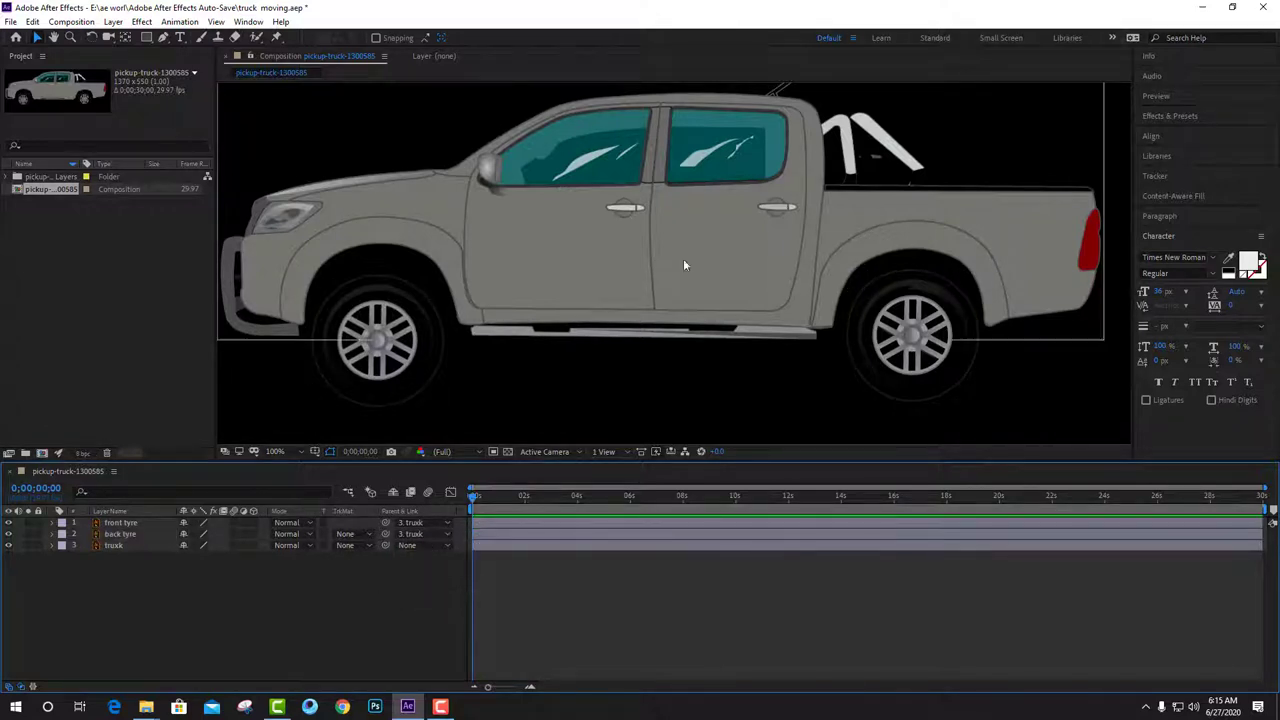
Scale the truck down and position it just beyond the frame's right edge.
mouse_move(673, 261)
mouse_down()
mouse_move(757, 242)
mouse_move(696, 287)
mouse_move(696, 274)
mouse_up()
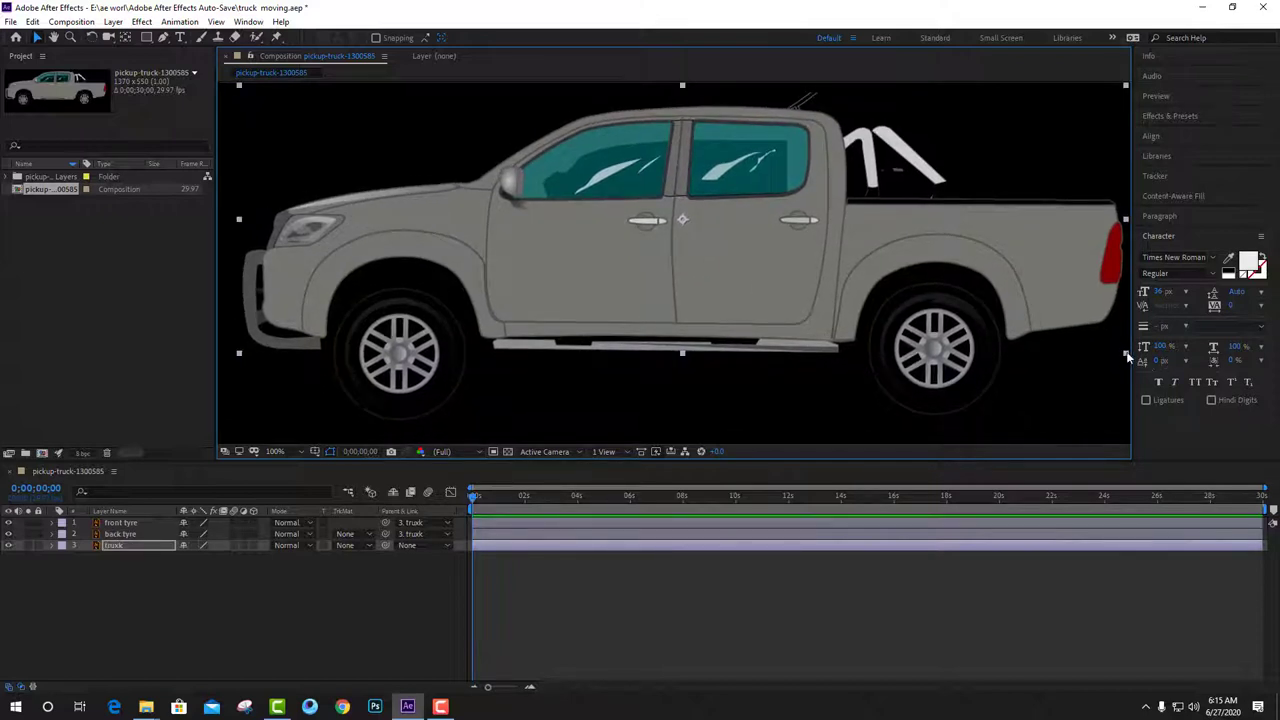
drag(1126, 353, 826, 292)
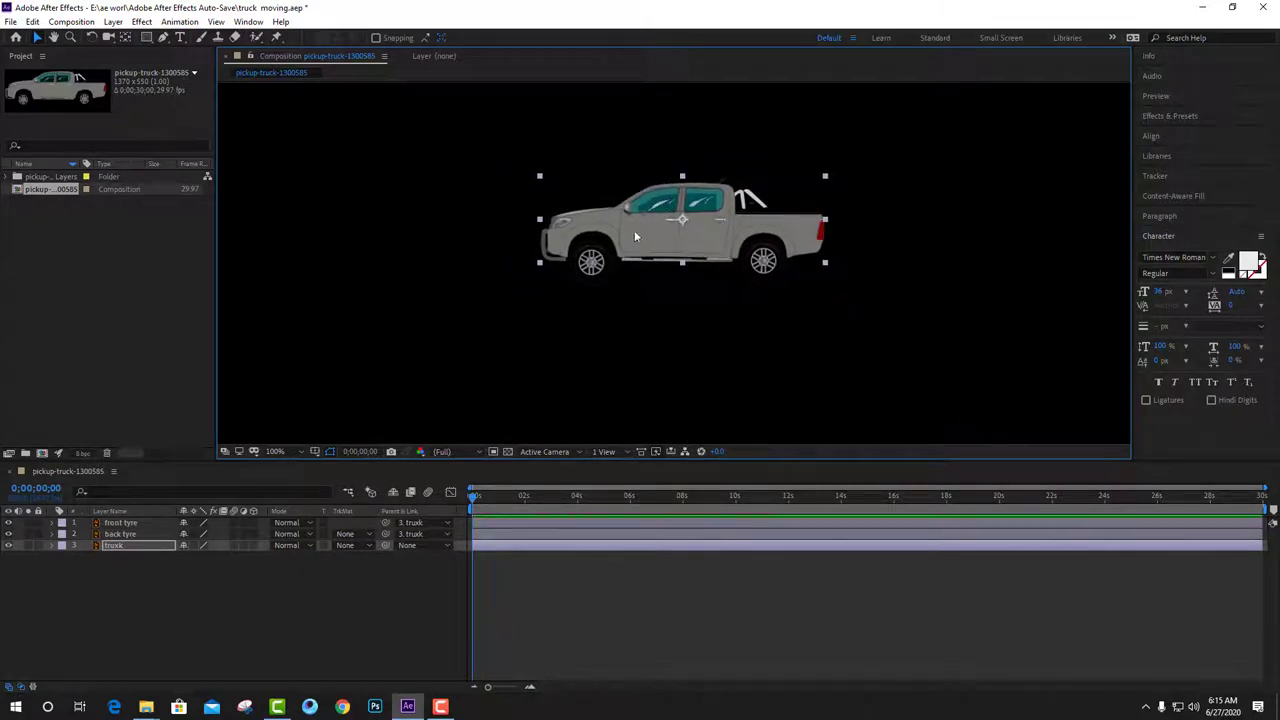
drag(634, 236, 918, 385)
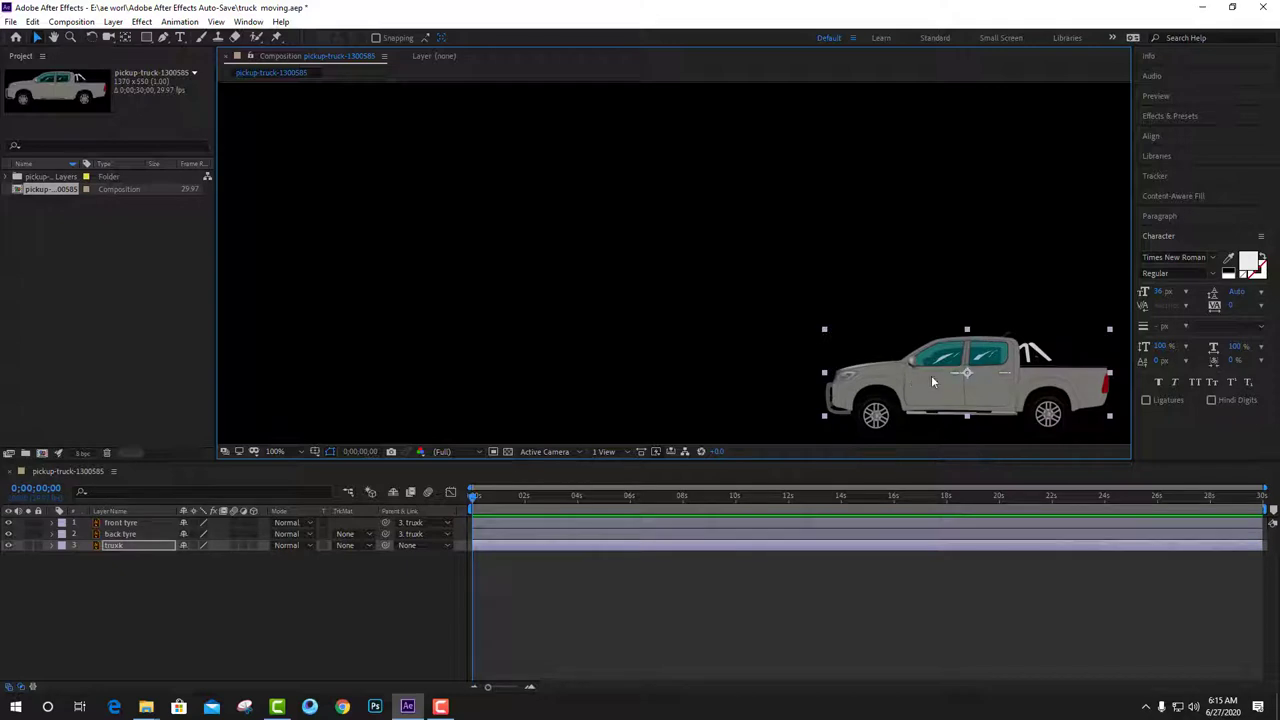
drag(826, 376, 835, 376)
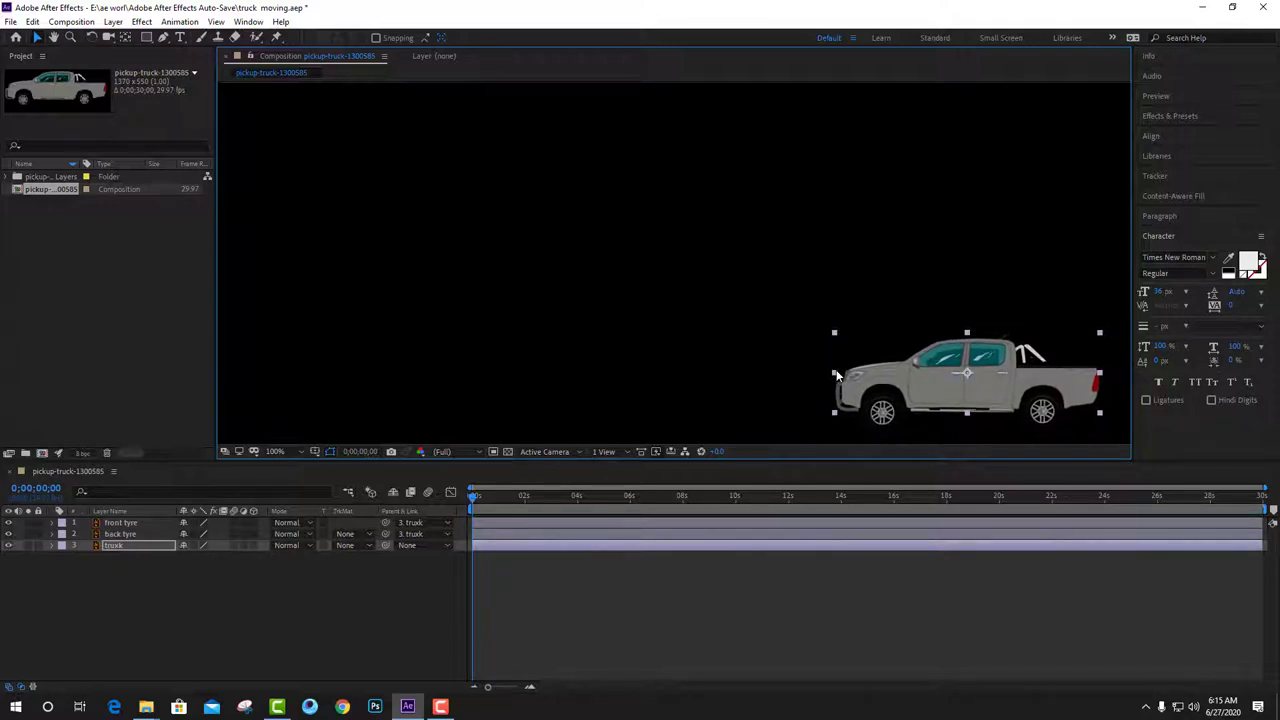
drag(902, 370, 934, 393)
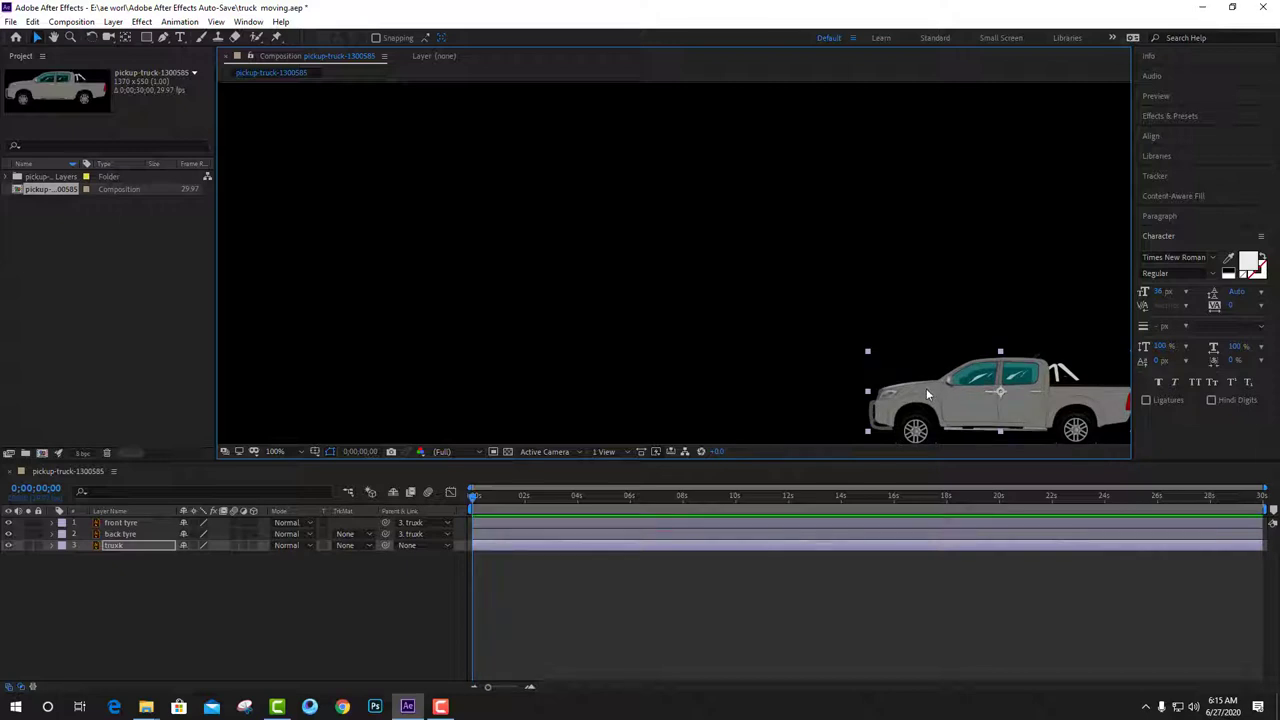
drag(927, 394, 931, 394)
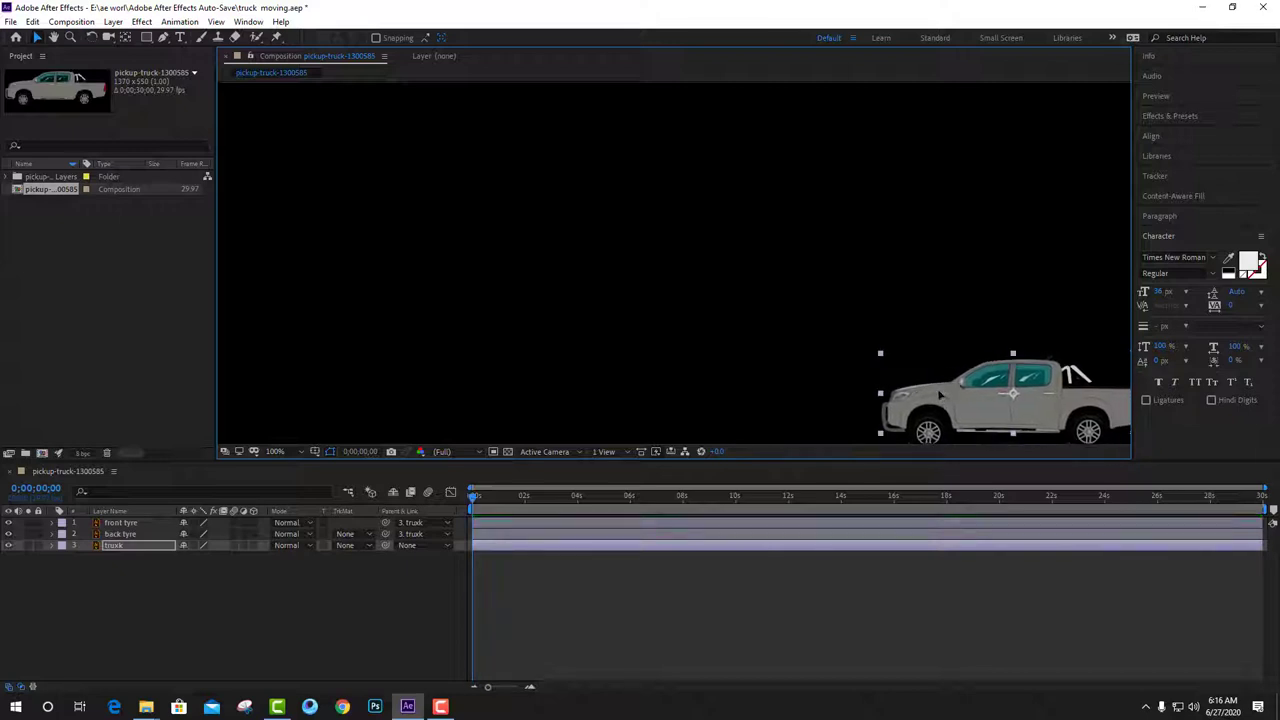
drag(931, 393, 1178, 388)
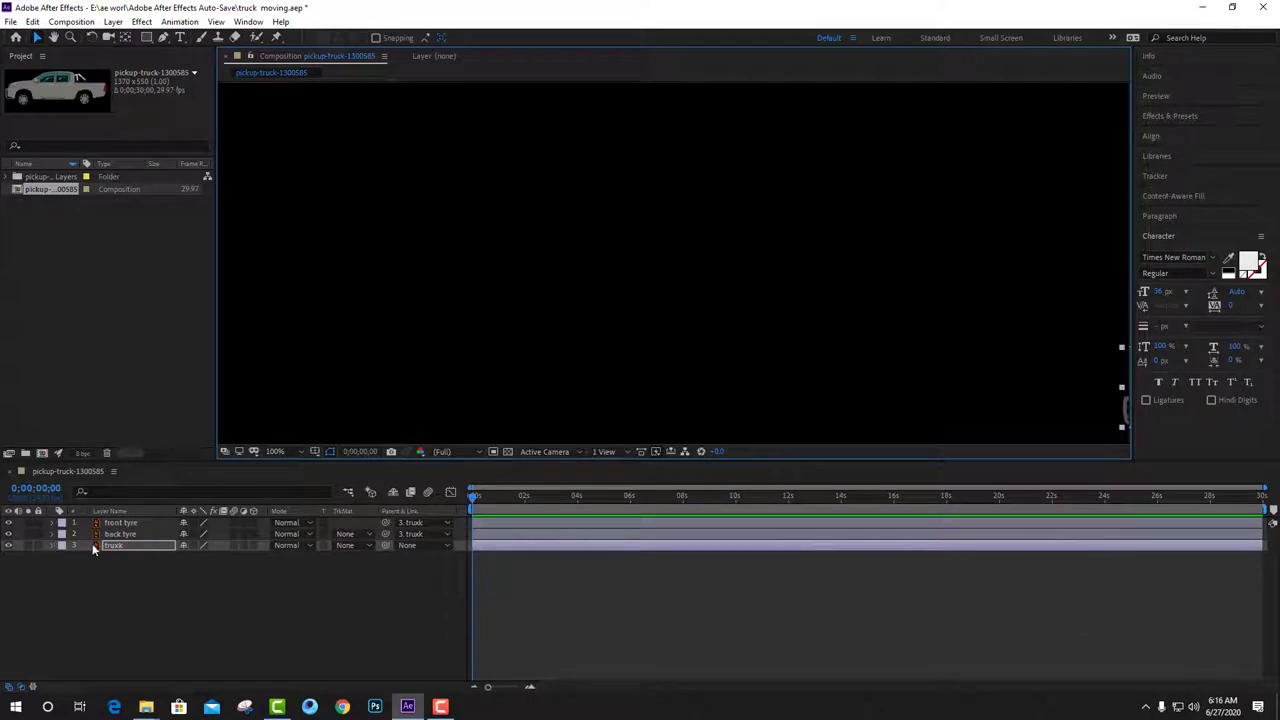
Keyframe the truck's Position at 0s off the right edge and at 4s past the left edge.
key(p)
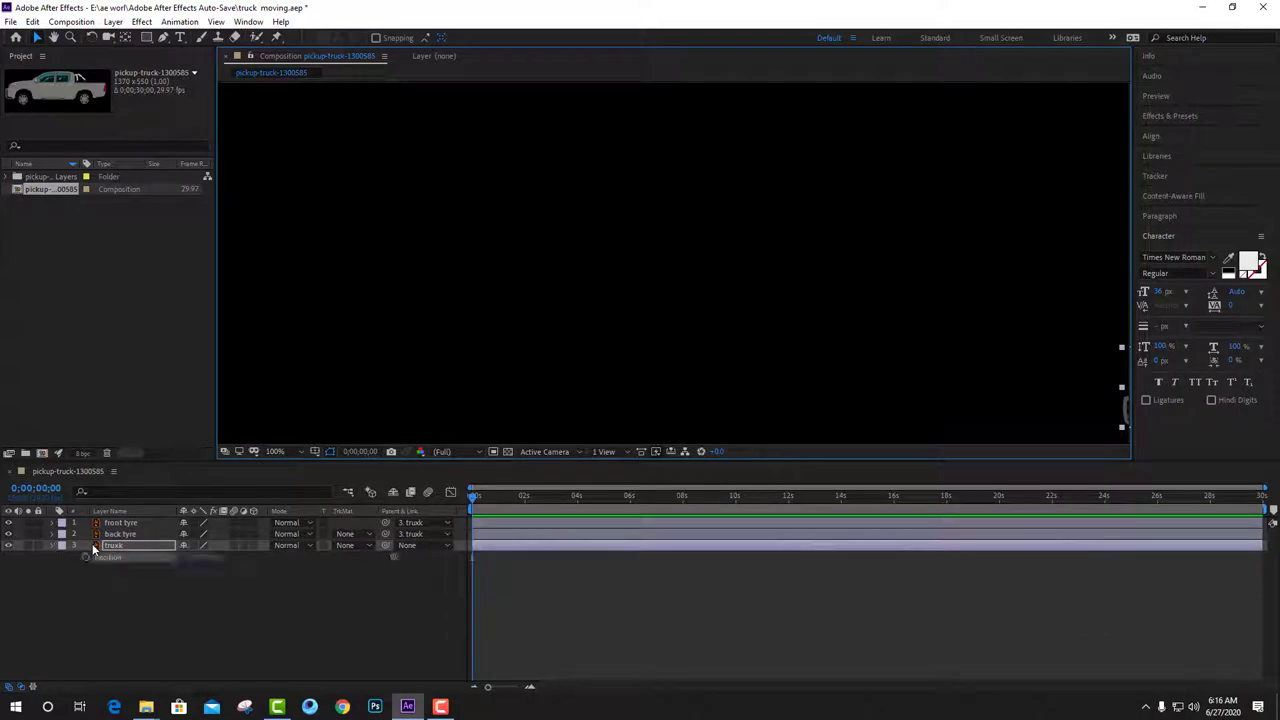
click(84, 557)
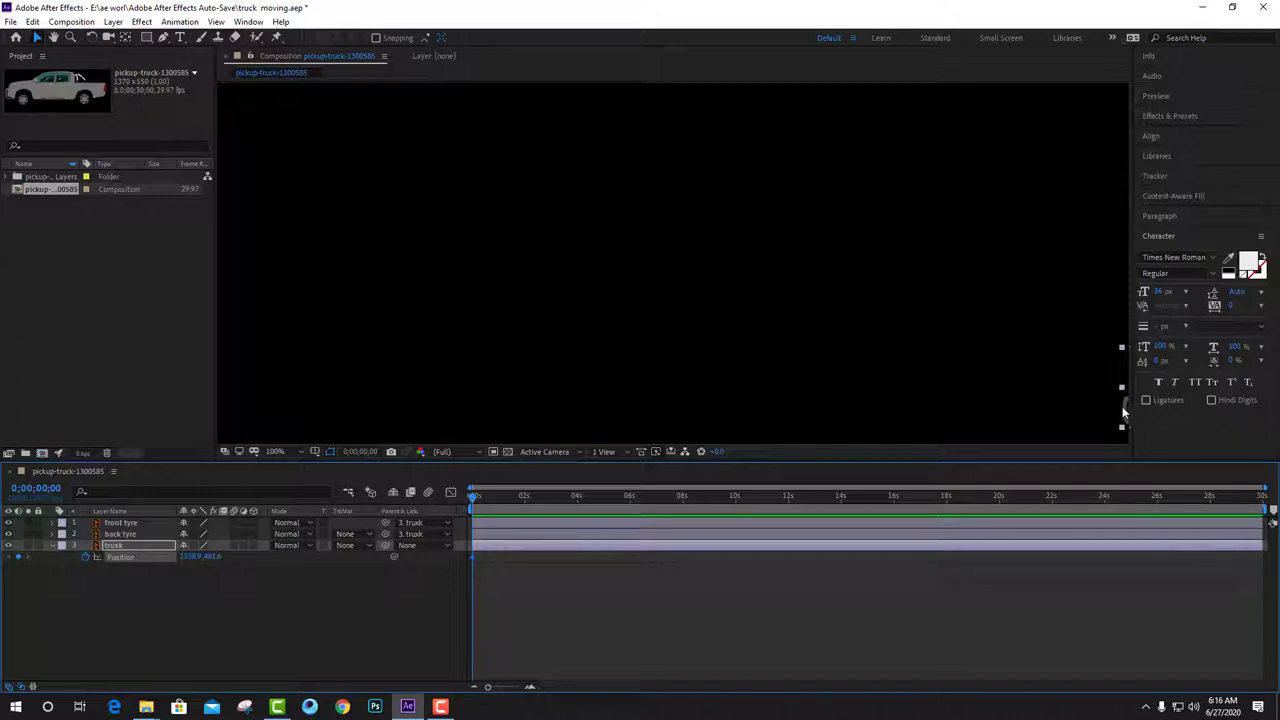
key(comma)
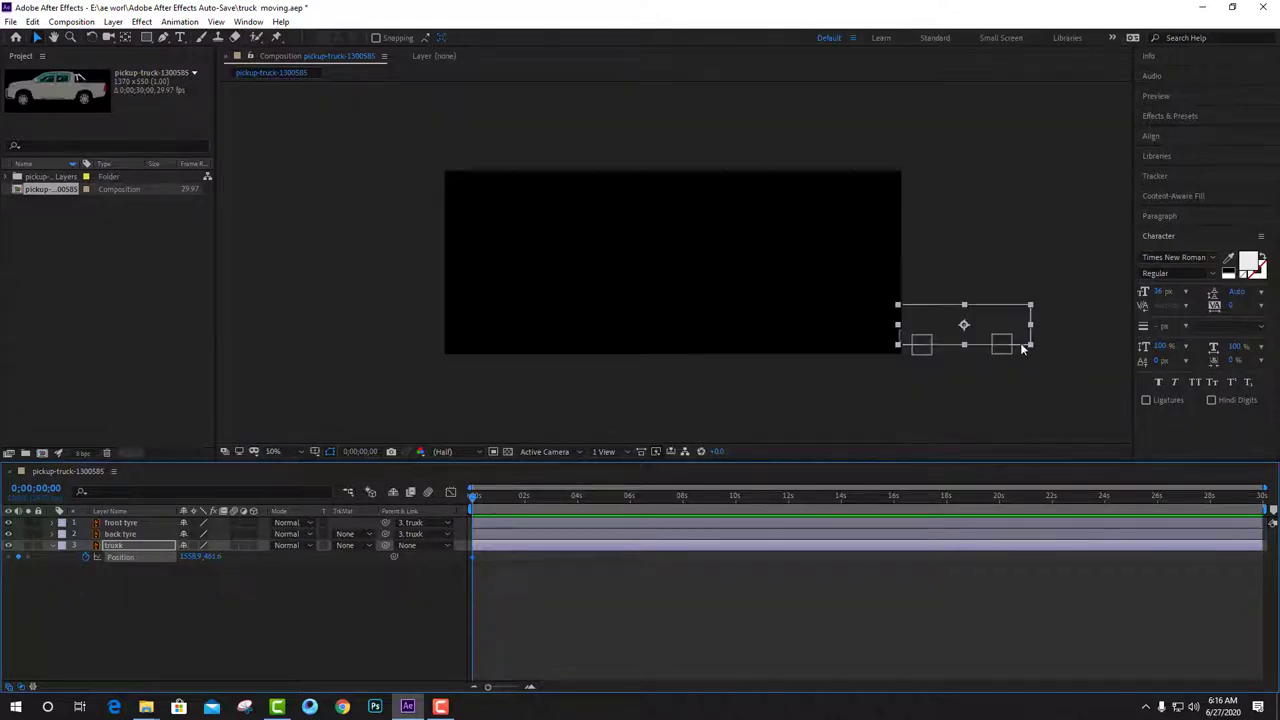
click(952, 335)
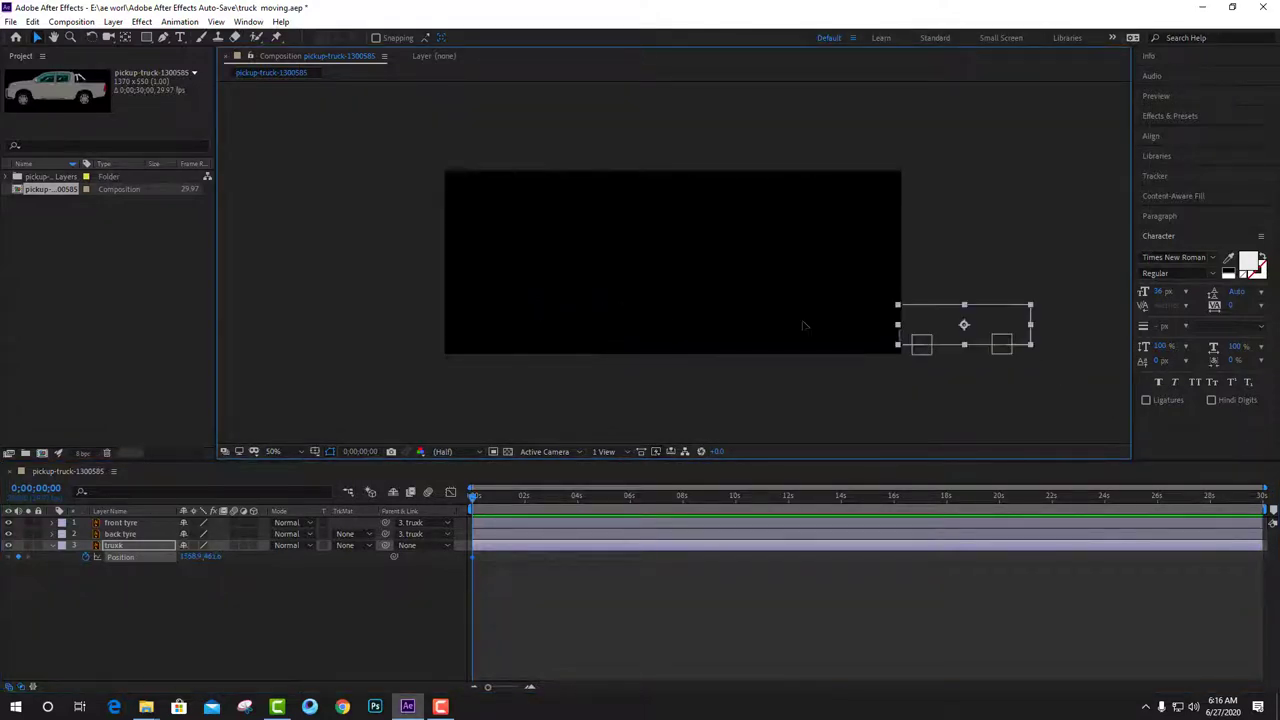
drag(471, 495, 572, 493)
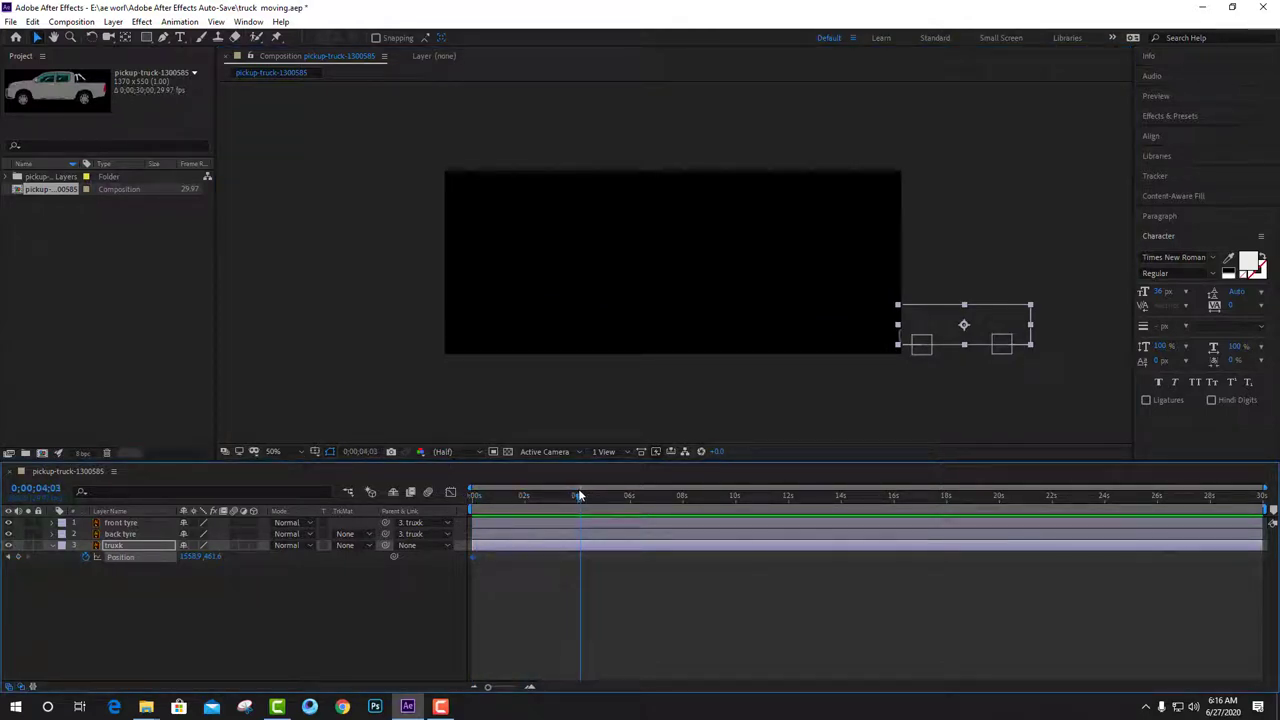
click(940, 325)
drag(939, 325, 341, 326)
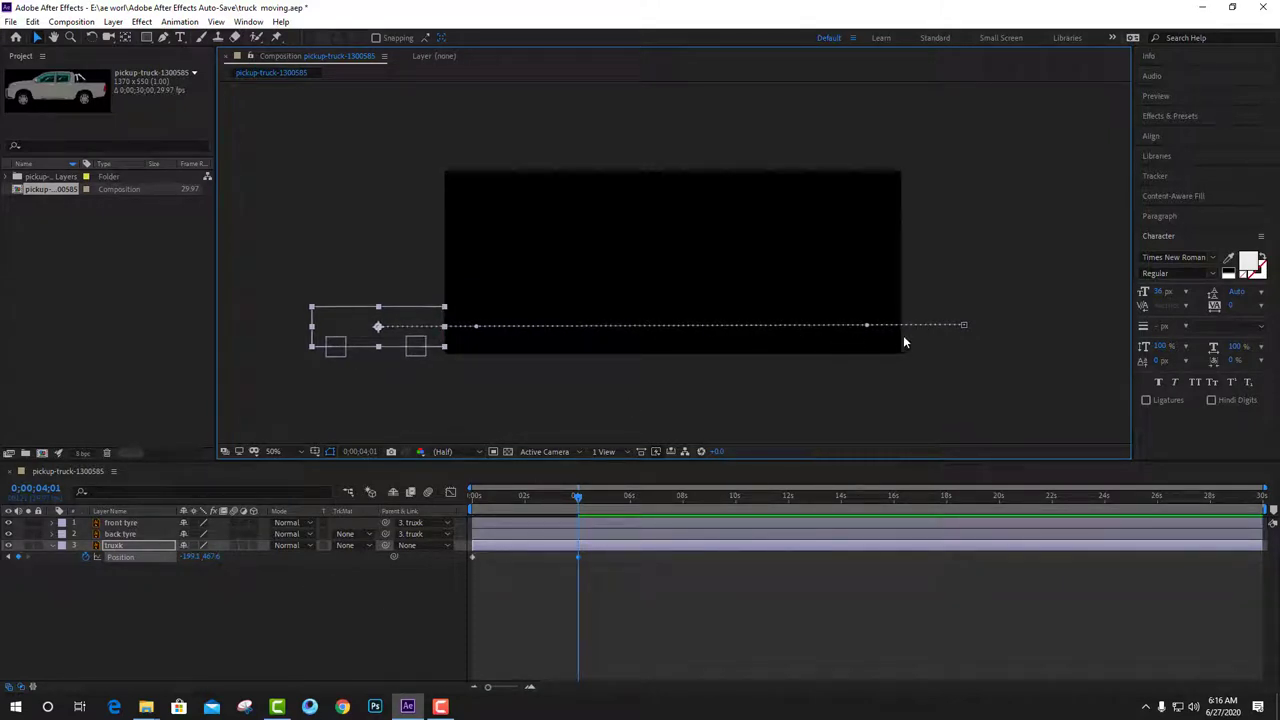
key(period)
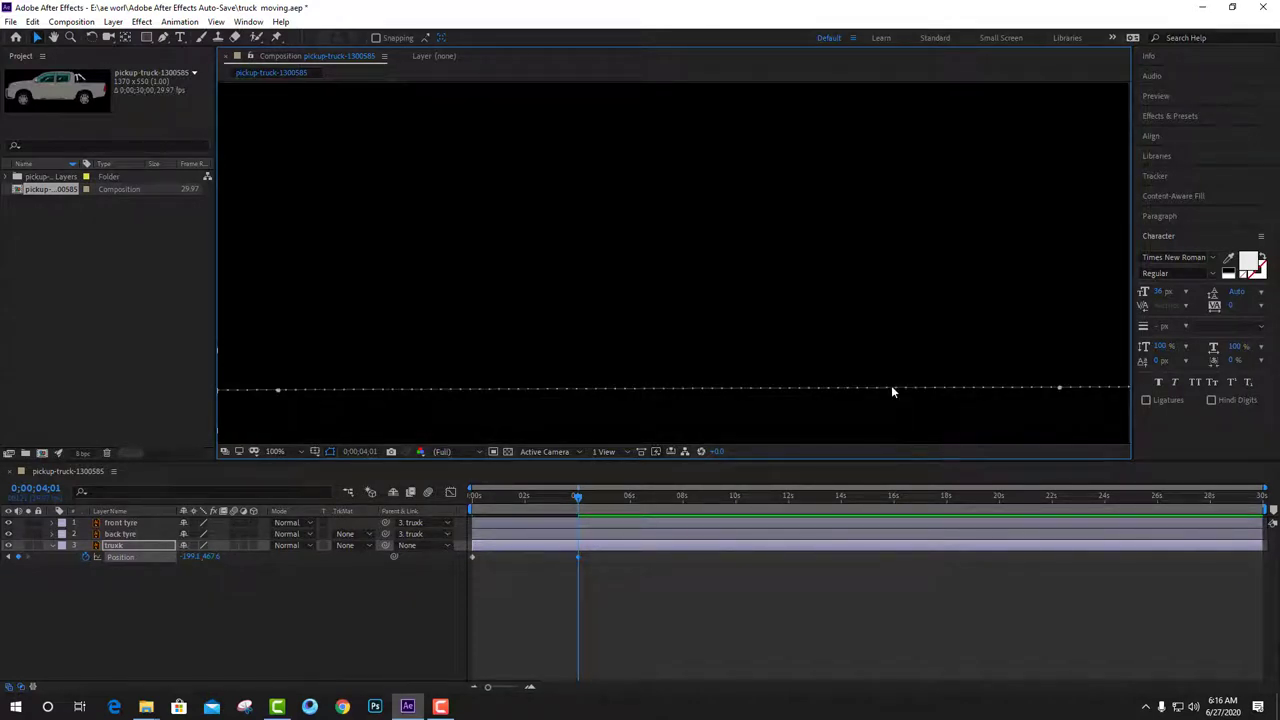
Trim the work area to end at 4 seconds and preview the truck's drive.
key(space)
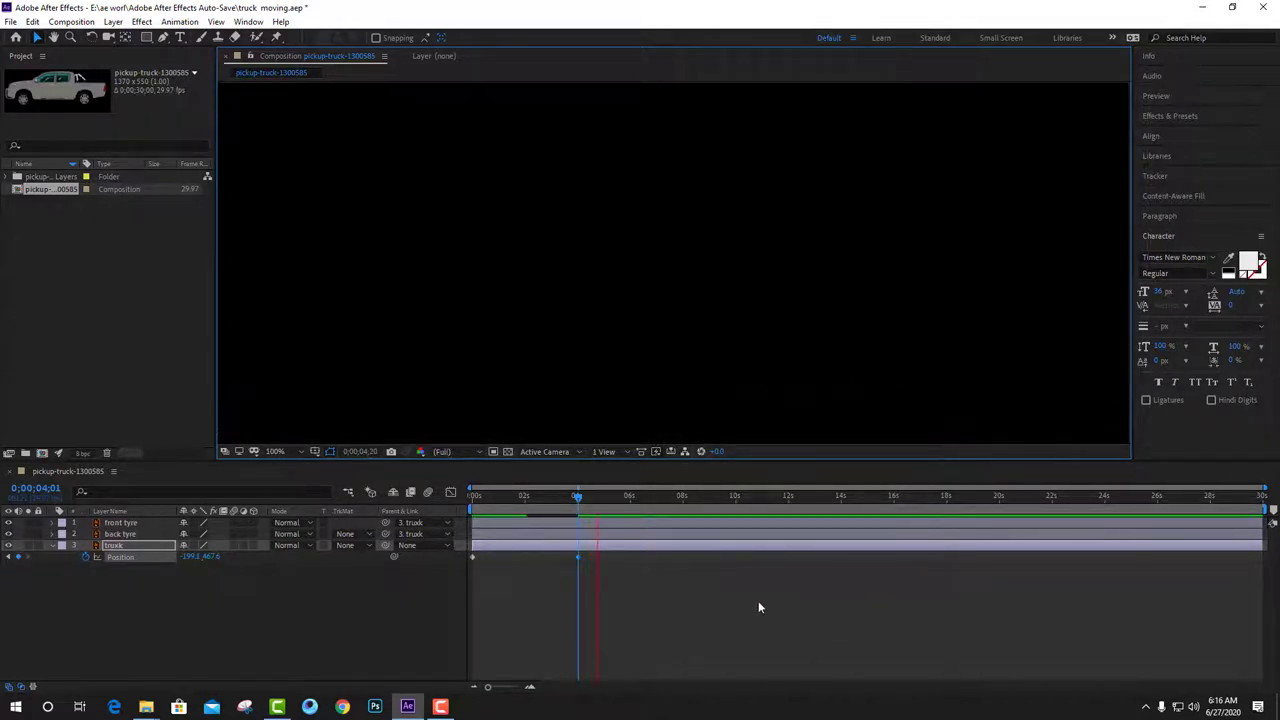
drag(597, 497, 578, 496)
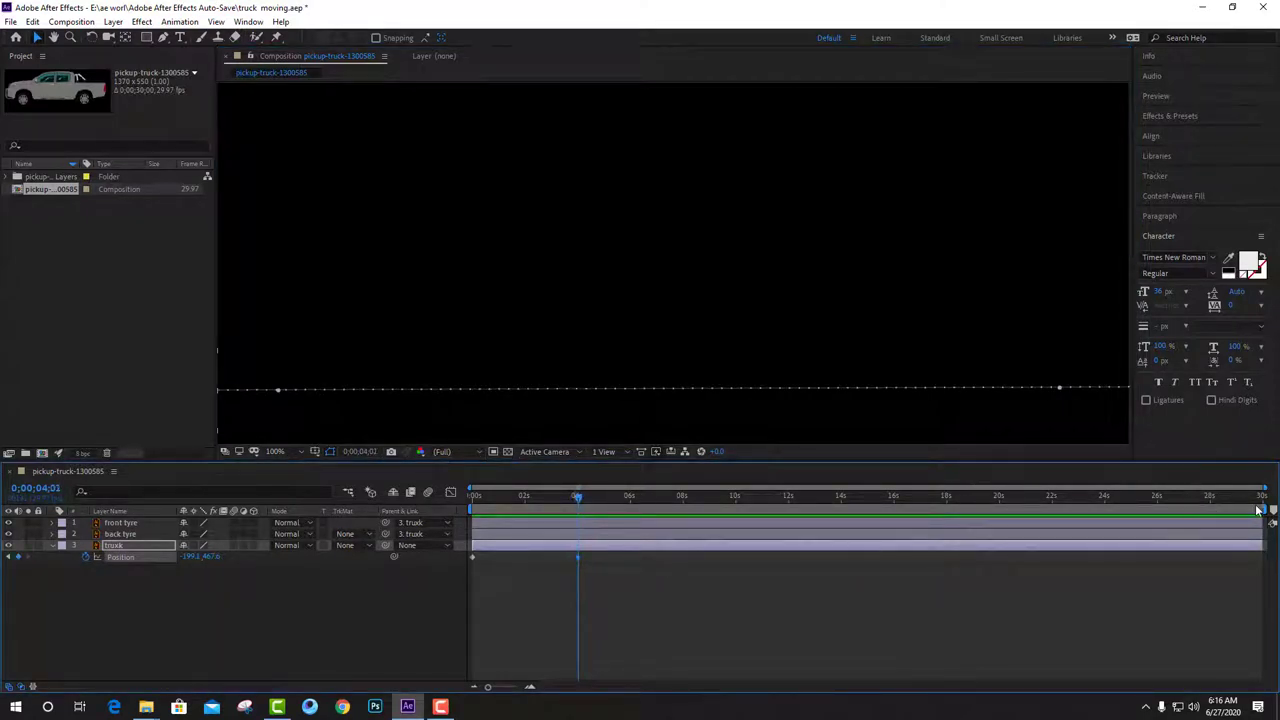
drag(1263, 510, 582, 509)
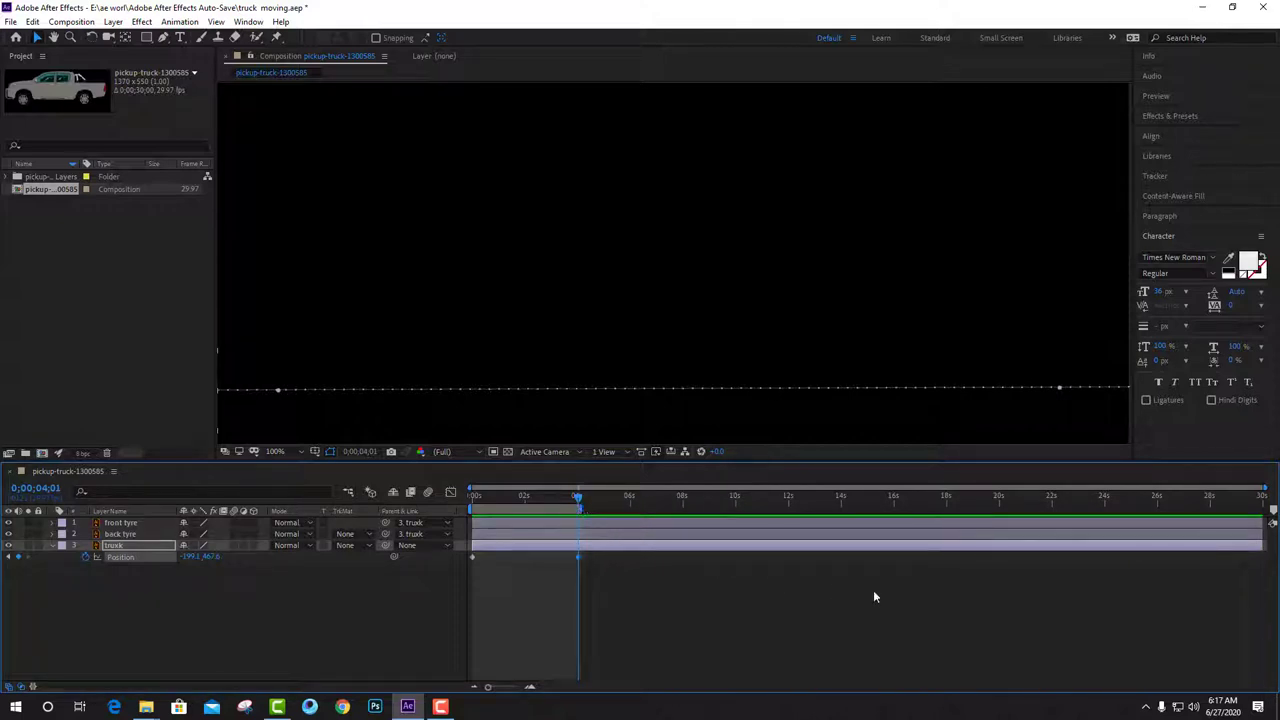
click(603, 497)
drag(603, 500, 478, 504)
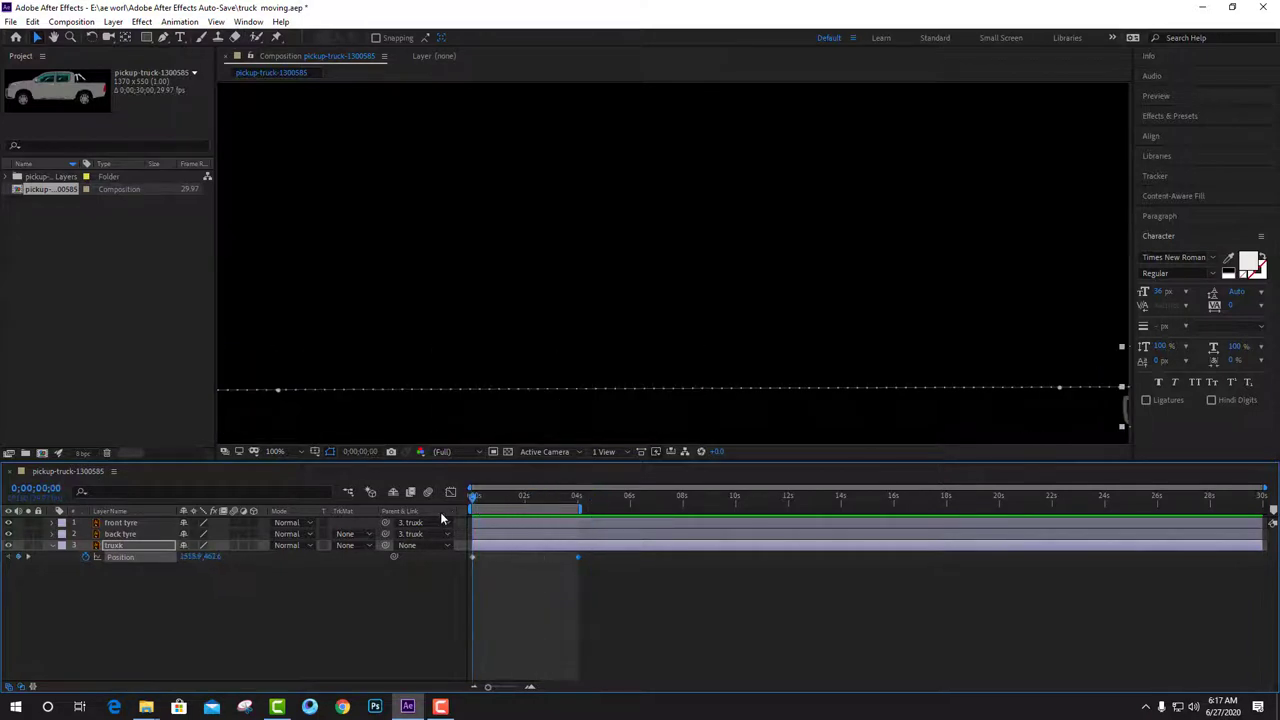
key(space)
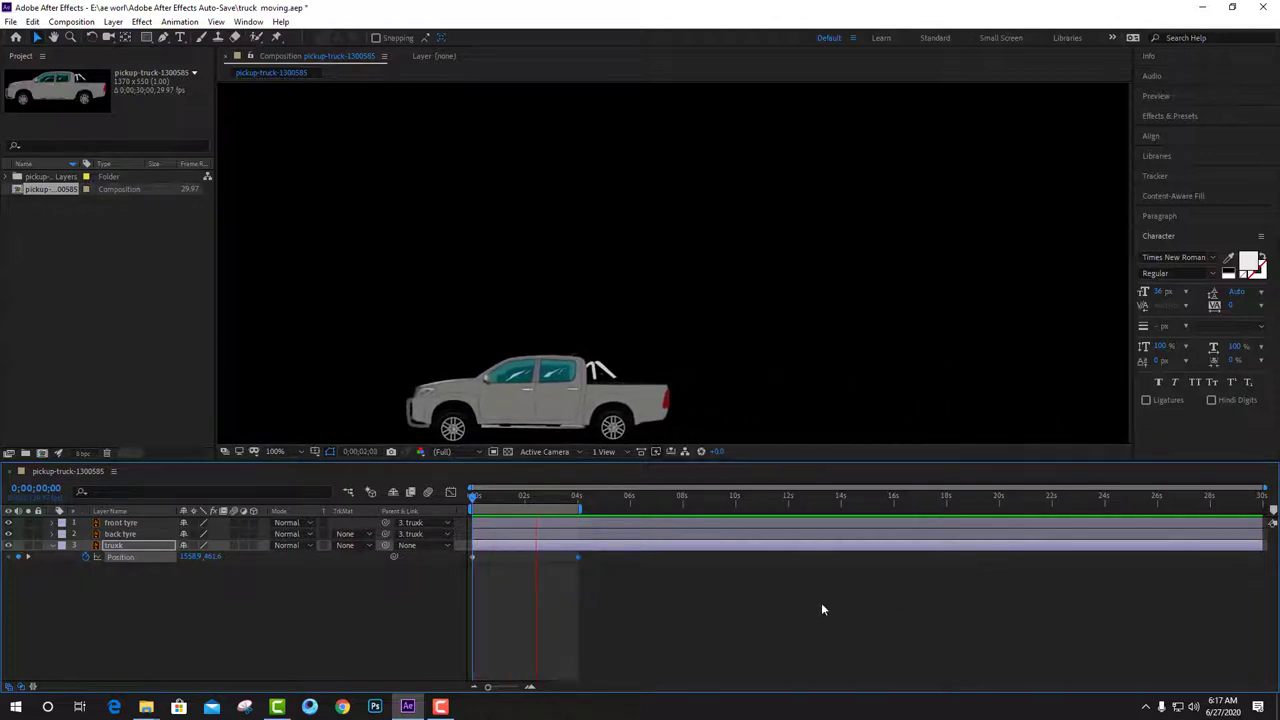
key(space)
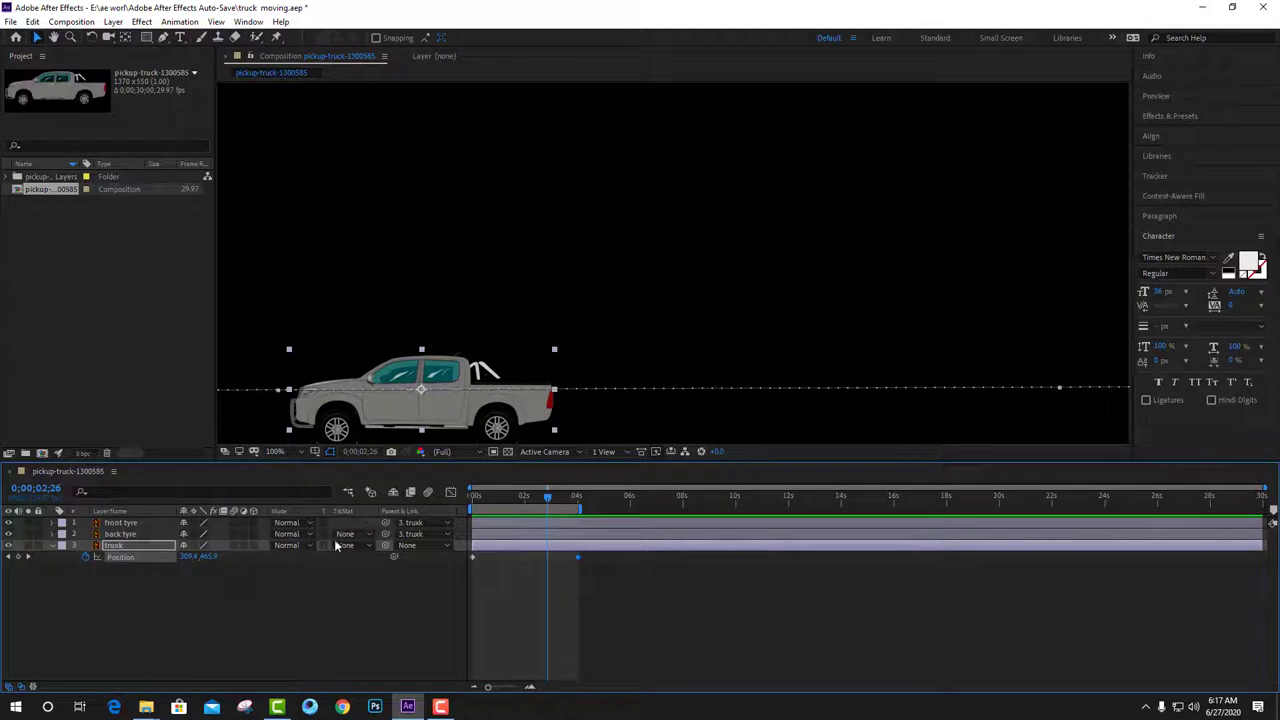
Turn on motion blur for the truck layer and the composition, and preview the blurred drive.
click(236, 546)
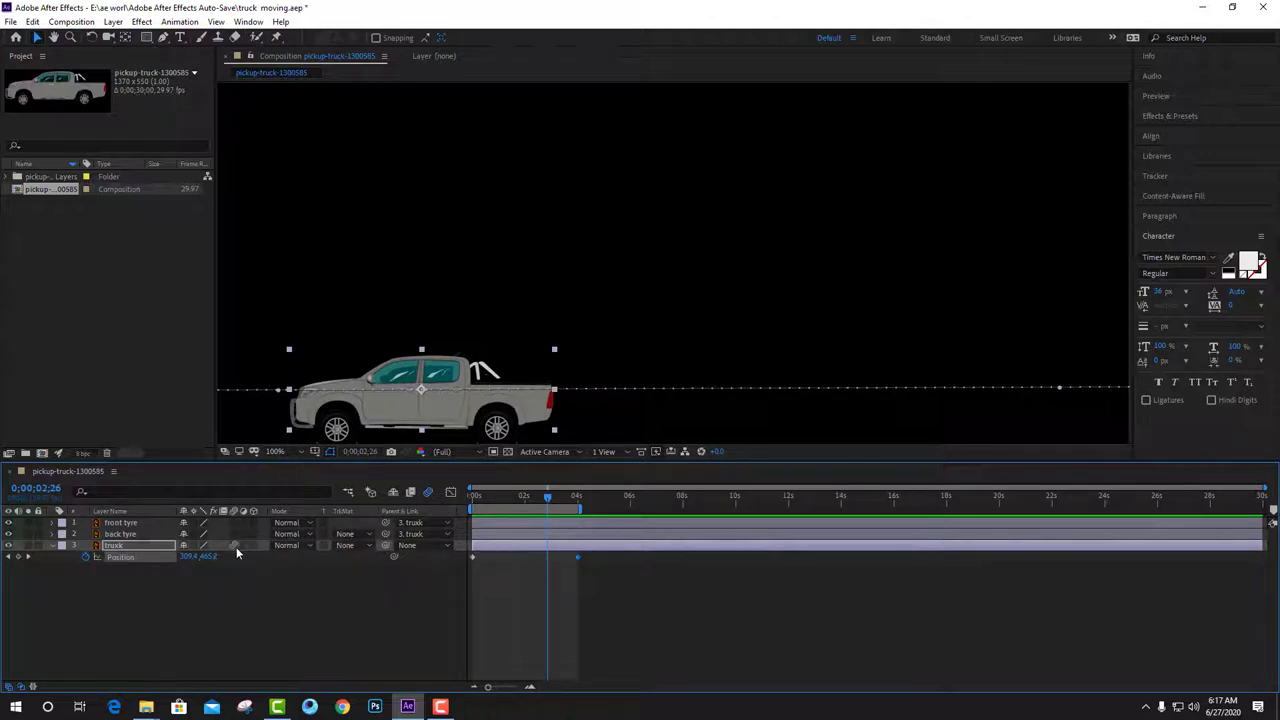
click(428, 493)
key(space)
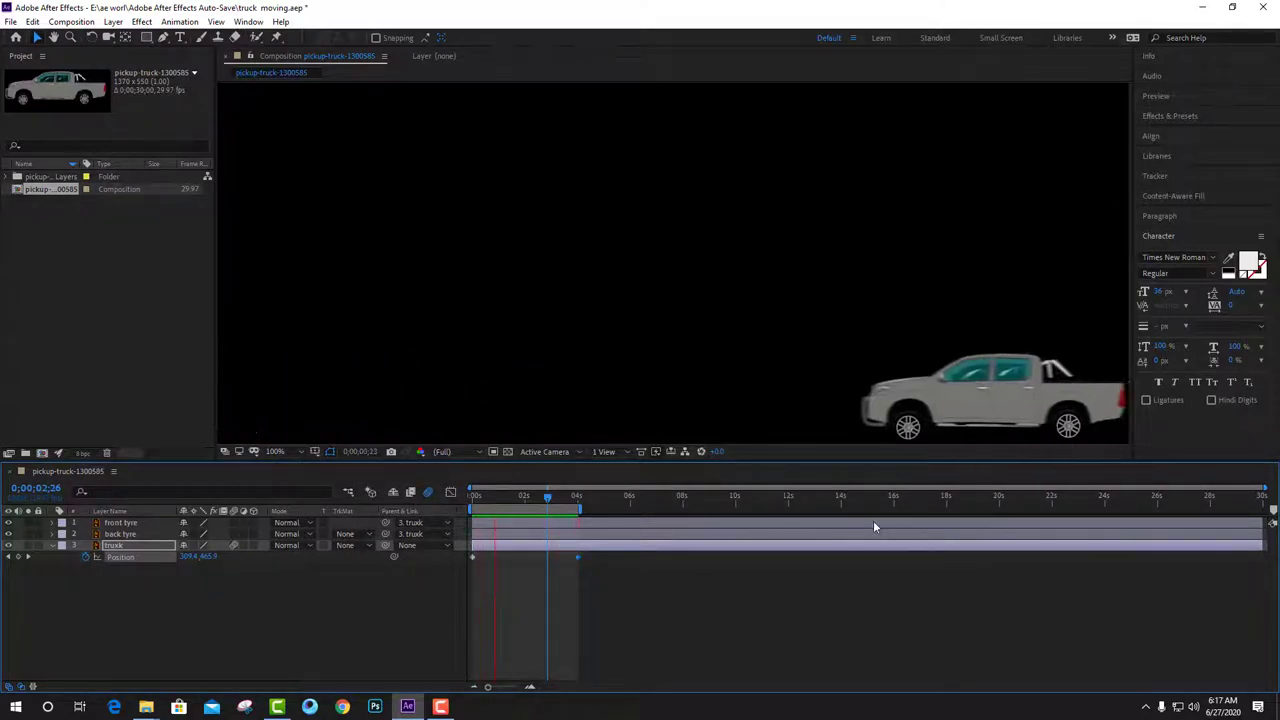
key(space)
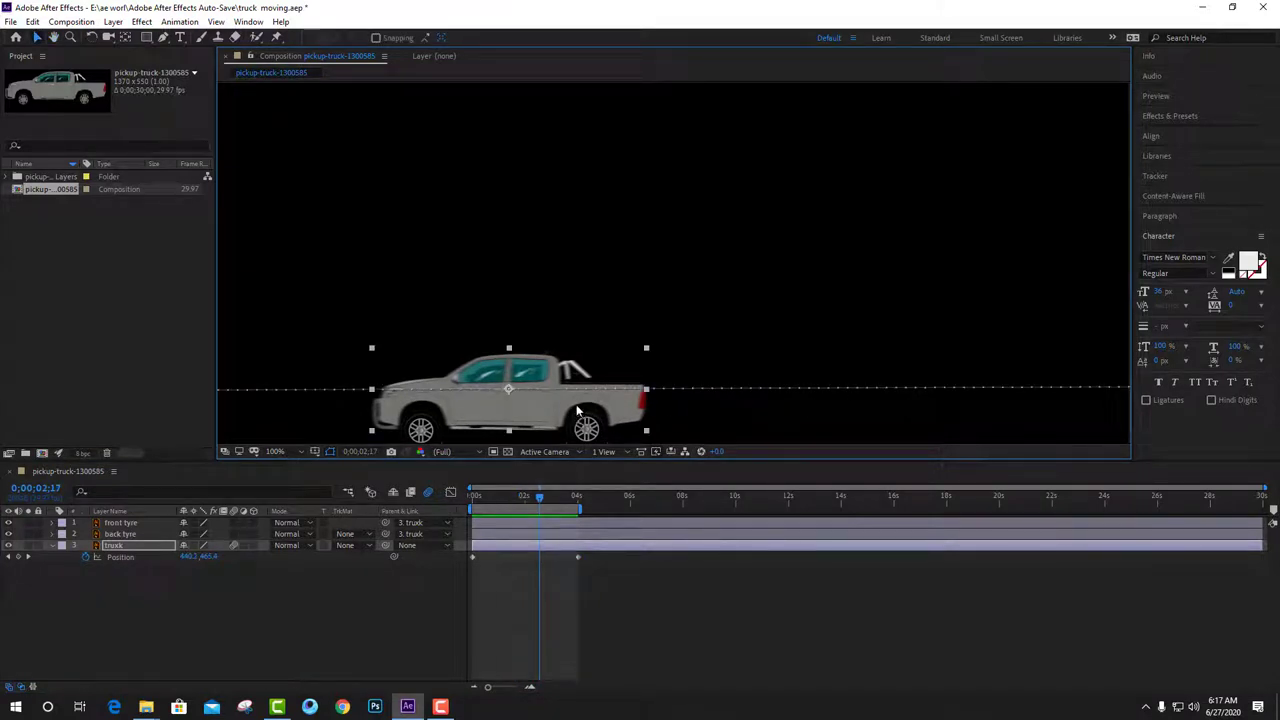
click(141, 522)
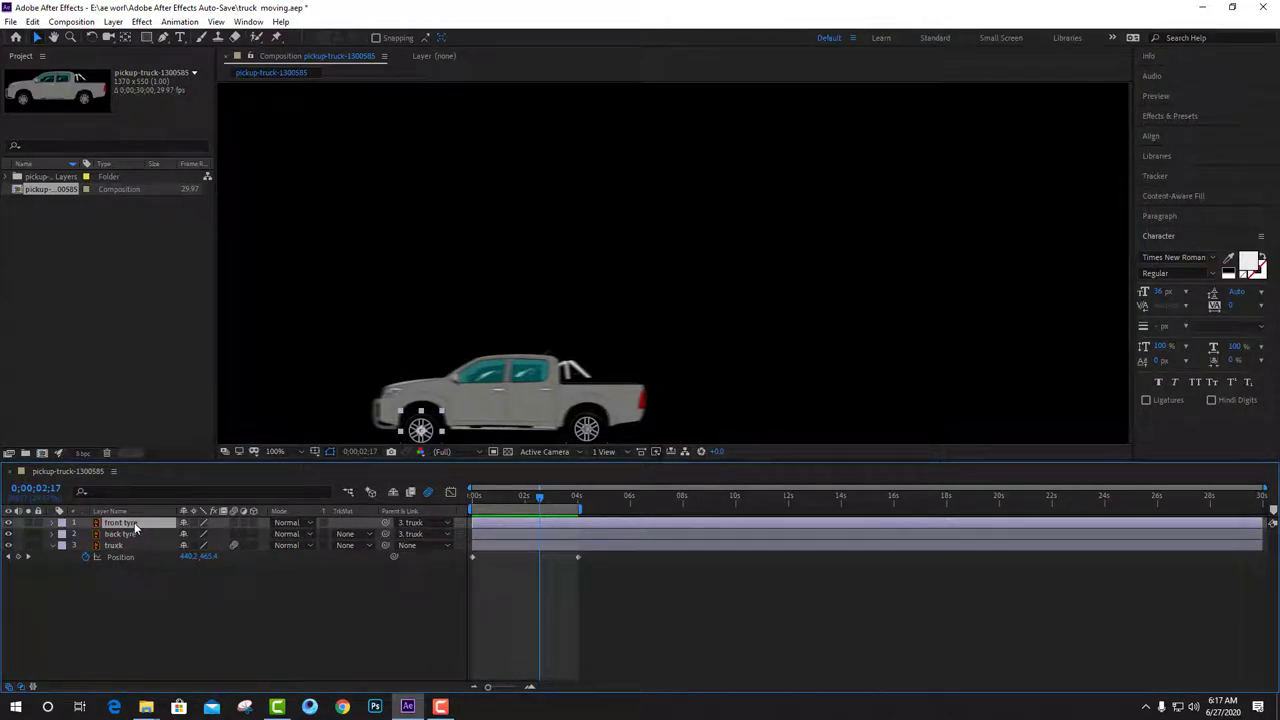
Show the front tyre's Rotation property with the playhead at 4 seconds.
key(r)
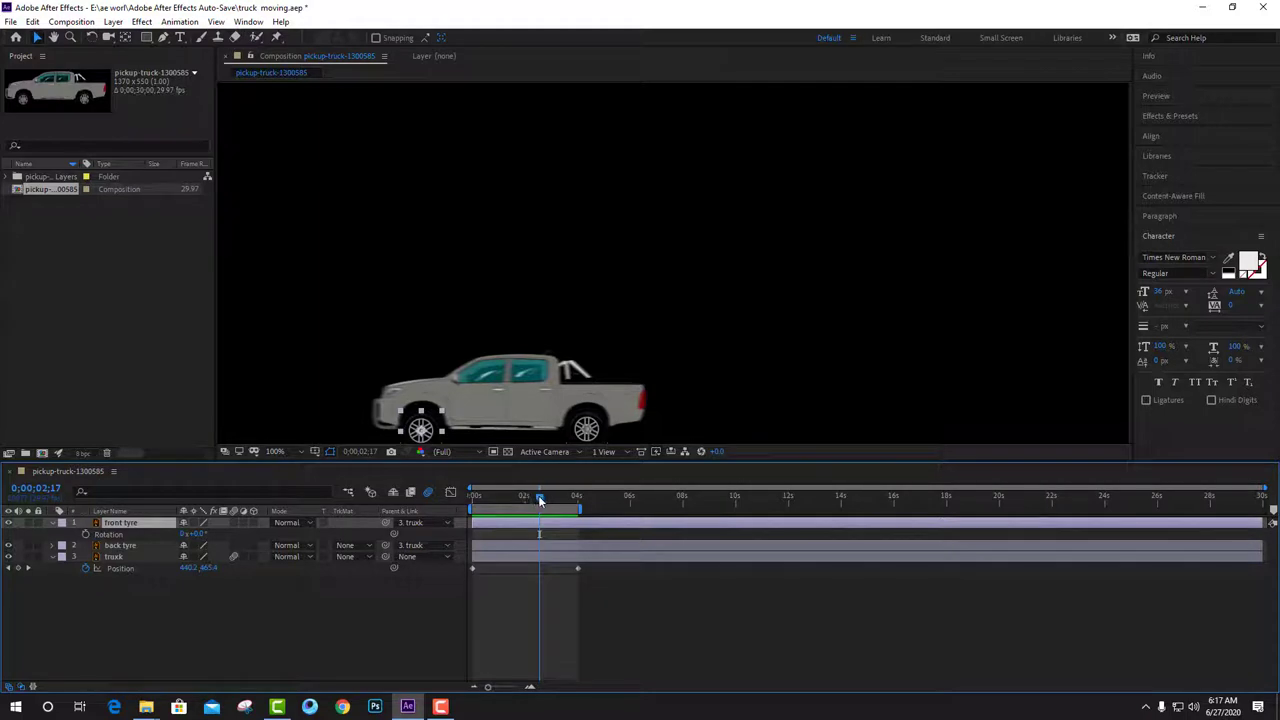
drag(538, 495, 452, 504)
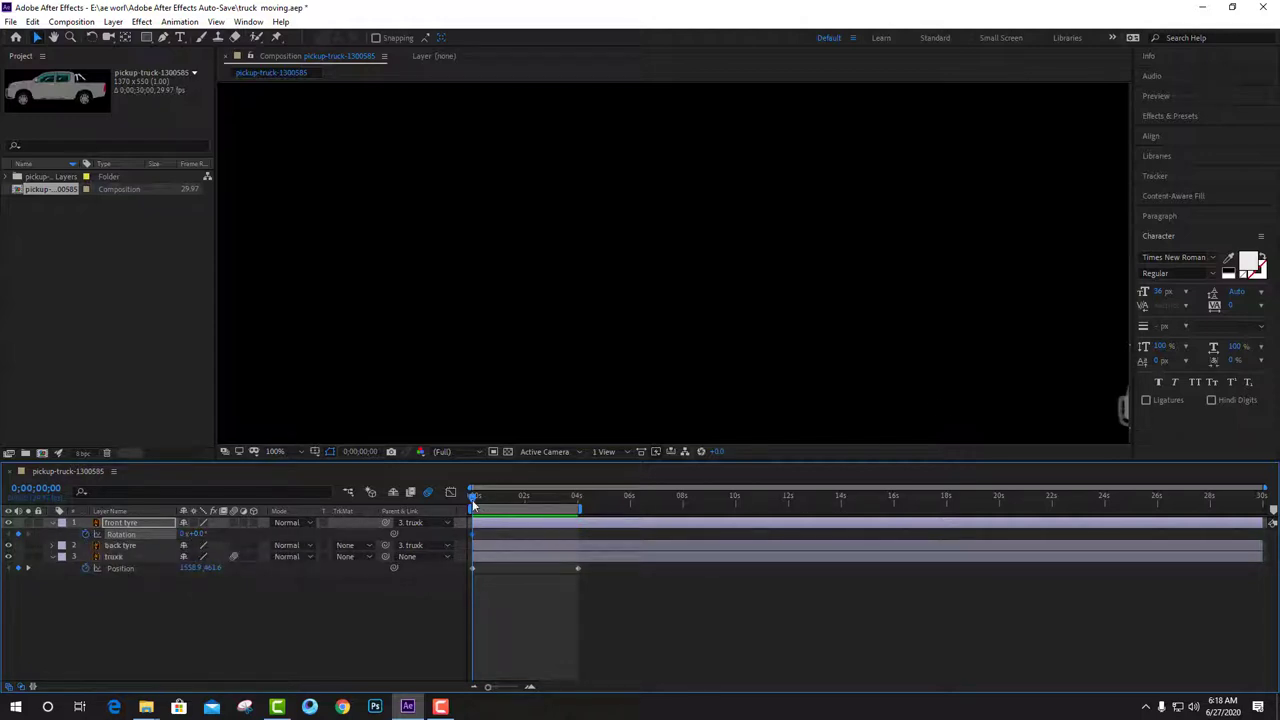
drag(472, 502, 577, 503)
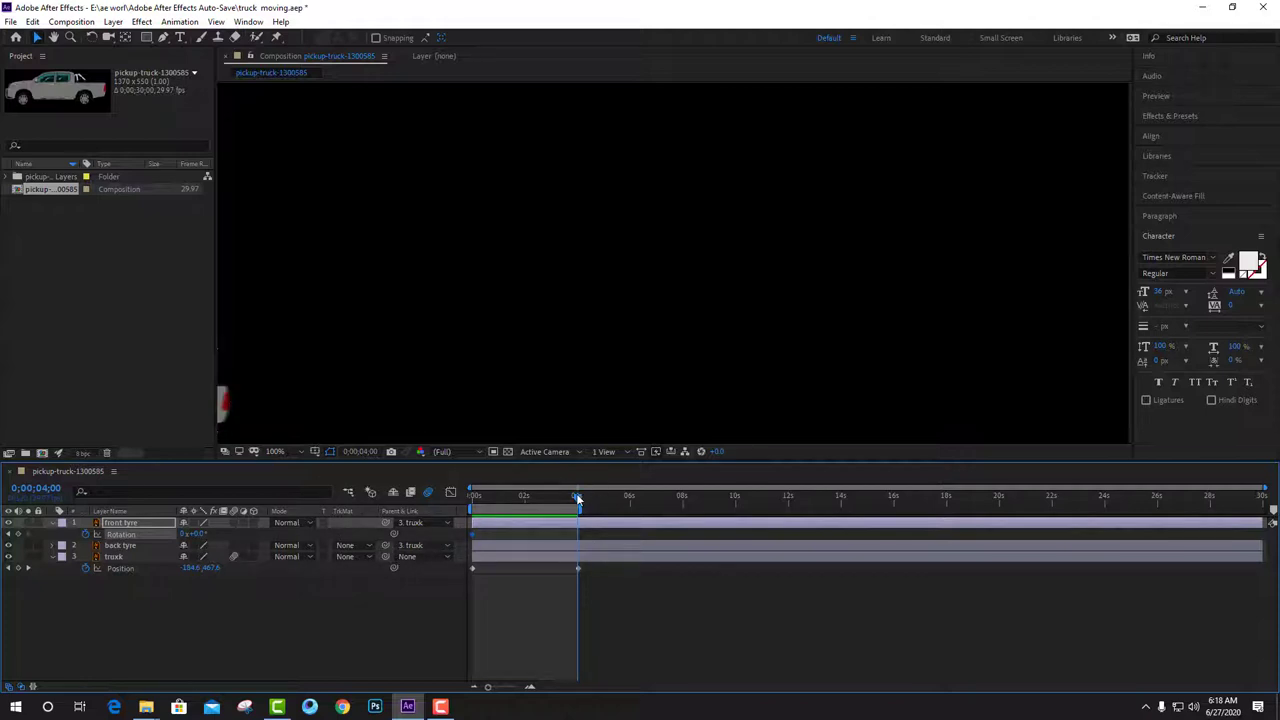
drag(577, 497, 547, 497)
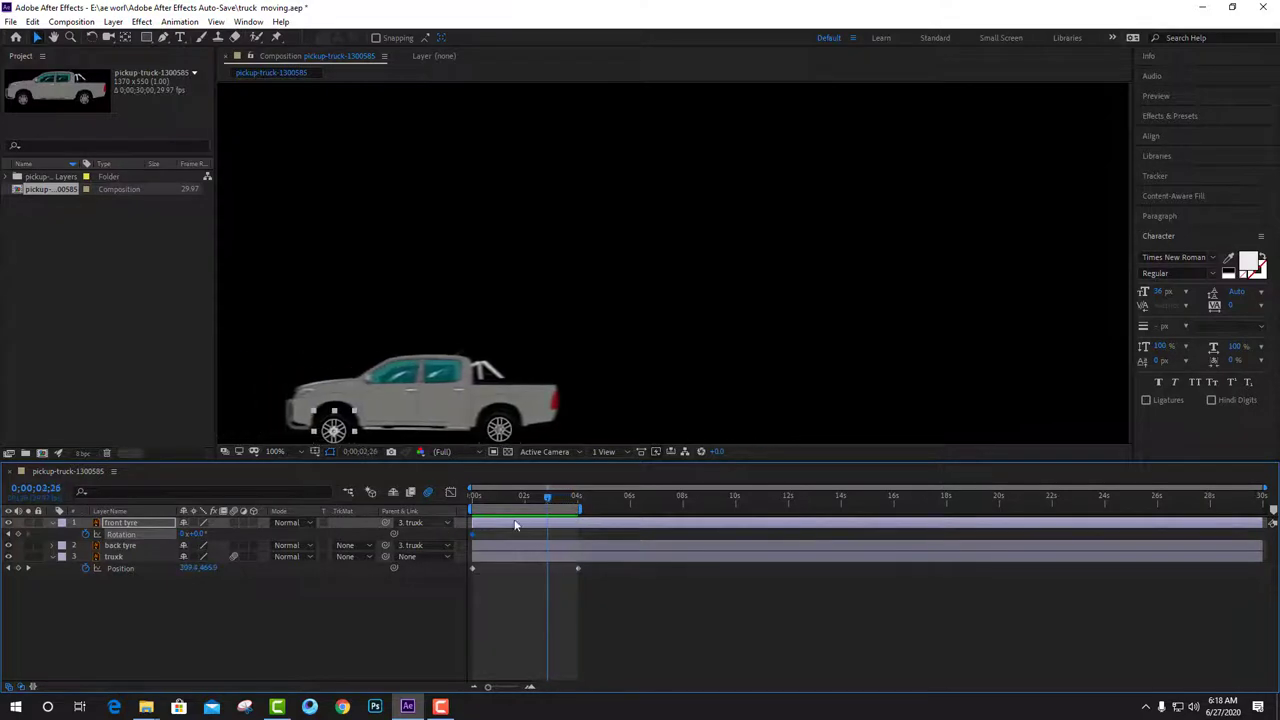
drag(545, 498, 577, 502)
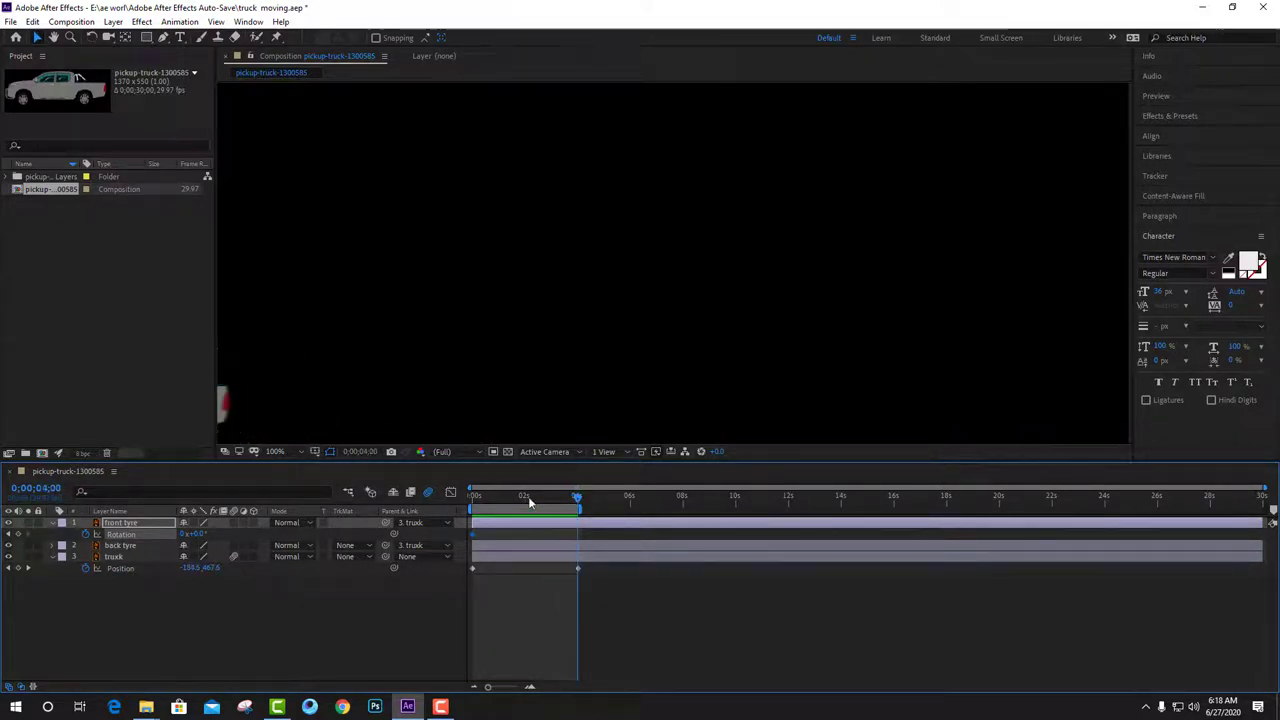
Set the front tyre's Rotation to 10 revolutions at 4 seconds and preview the spin.
click(191, 535)
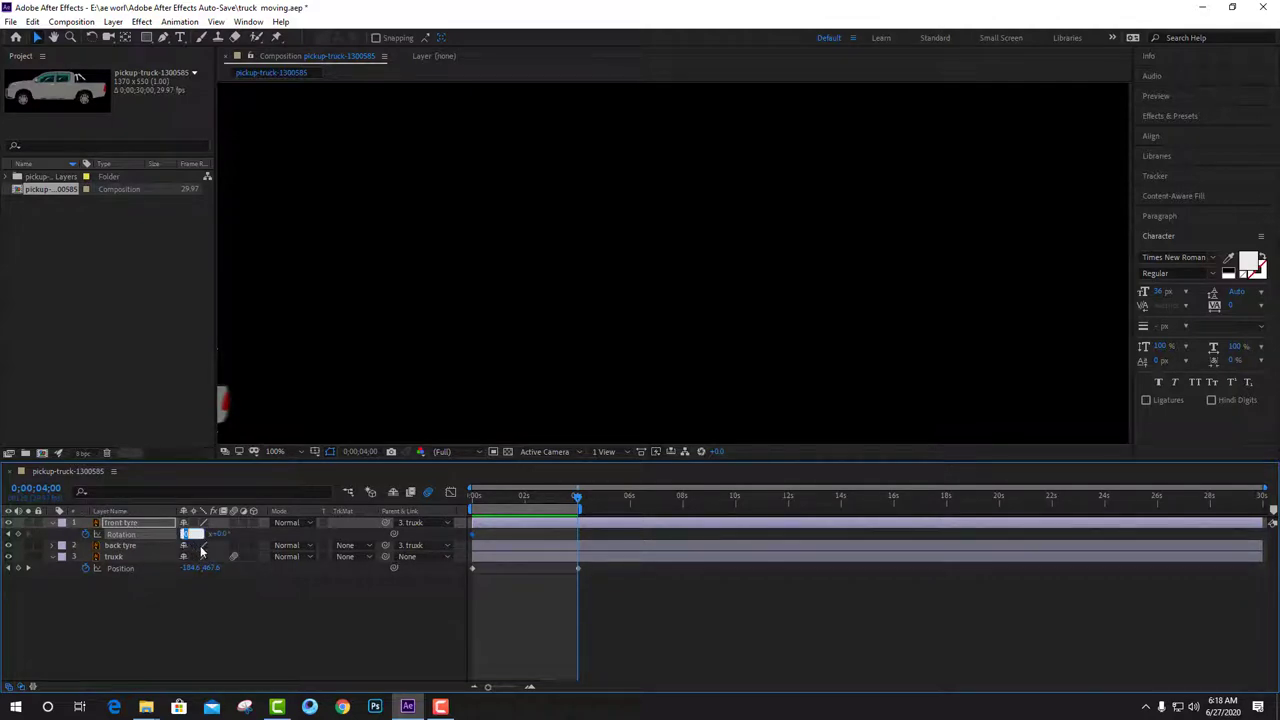
text(10)
key(Return)
drag(578, 500, 453, 515)
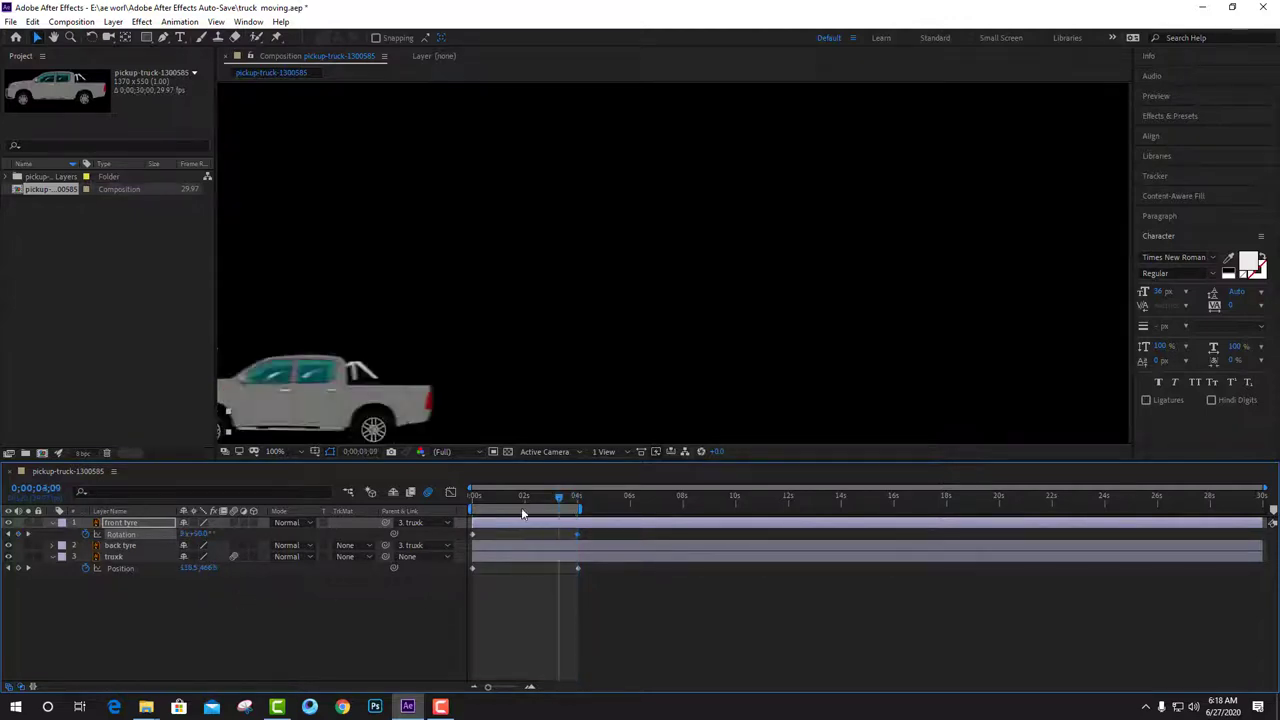
key(space)
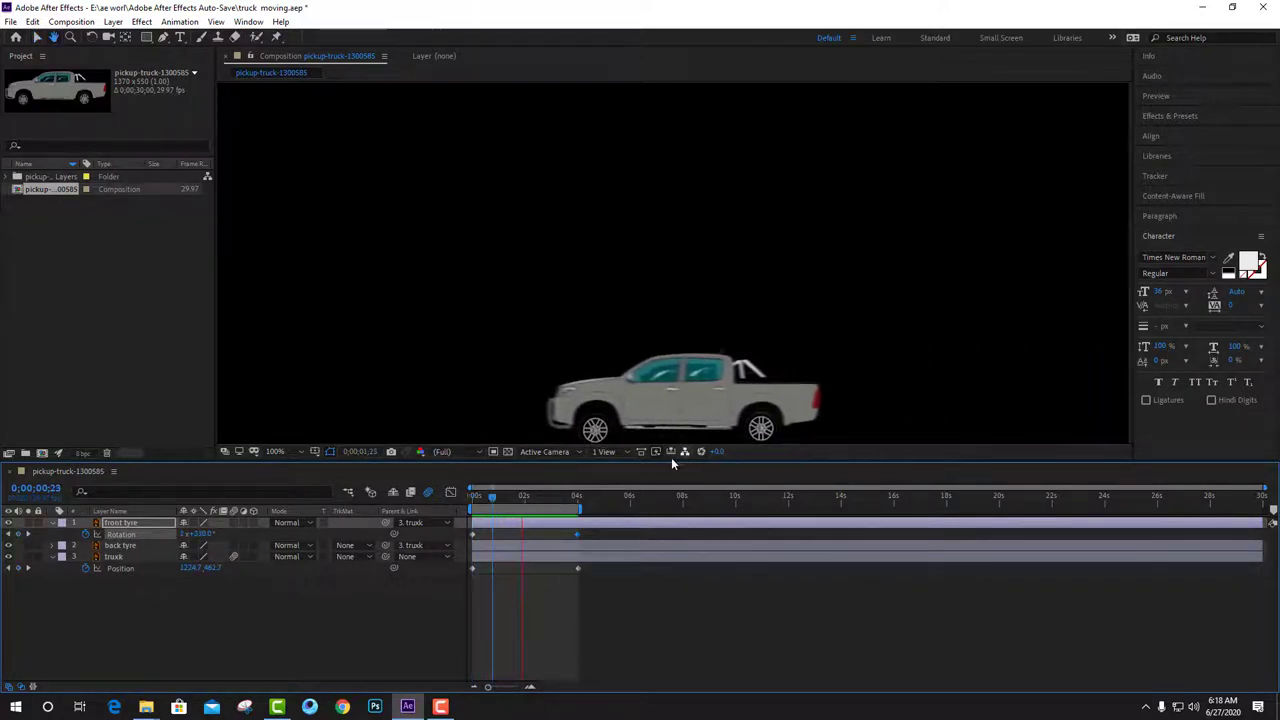
key(space)
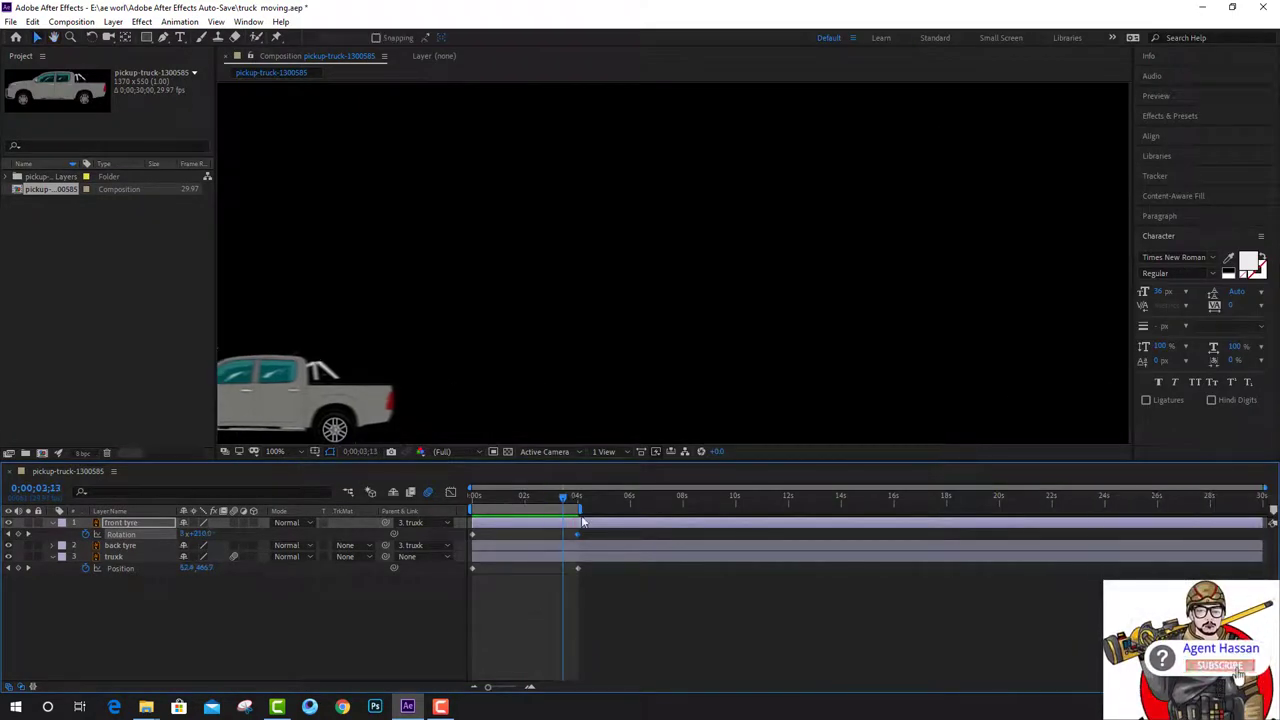
mouse_move(559, 497)
mouse_down()
mouse_move(527, 496)
mouse_move(554, 497)
mouse_up()
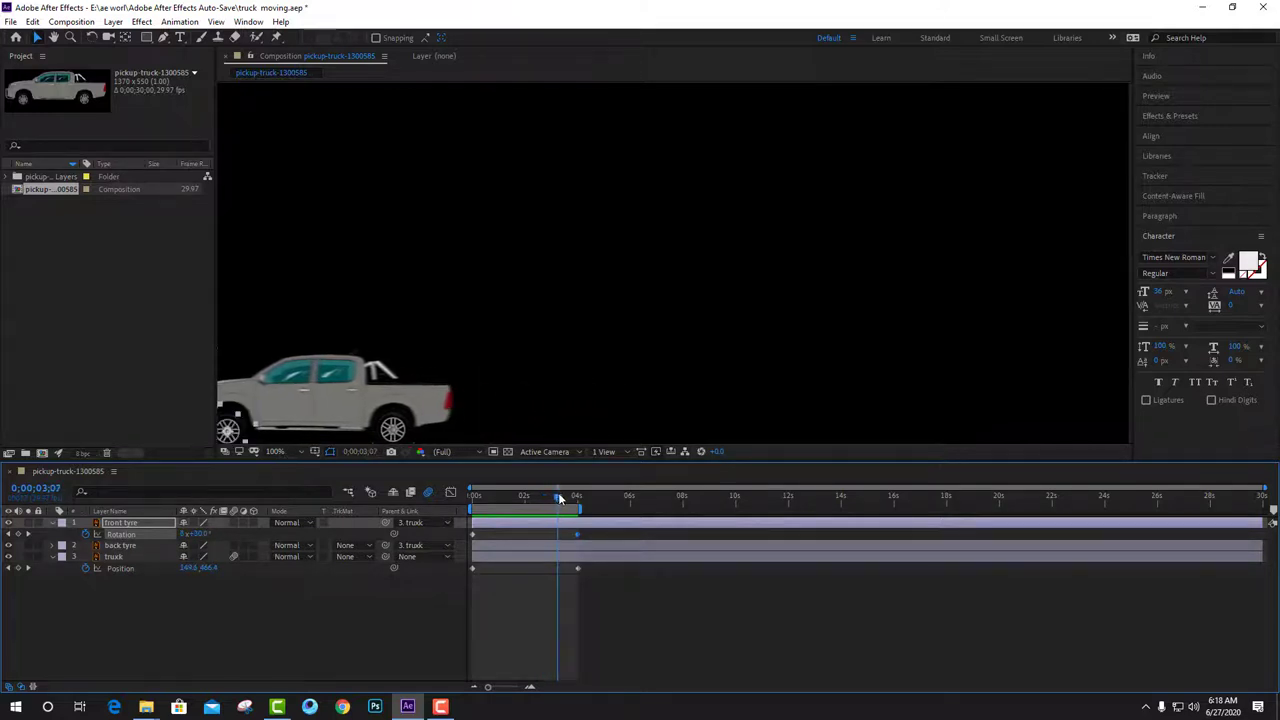
drag(554, 497, 472, 497)
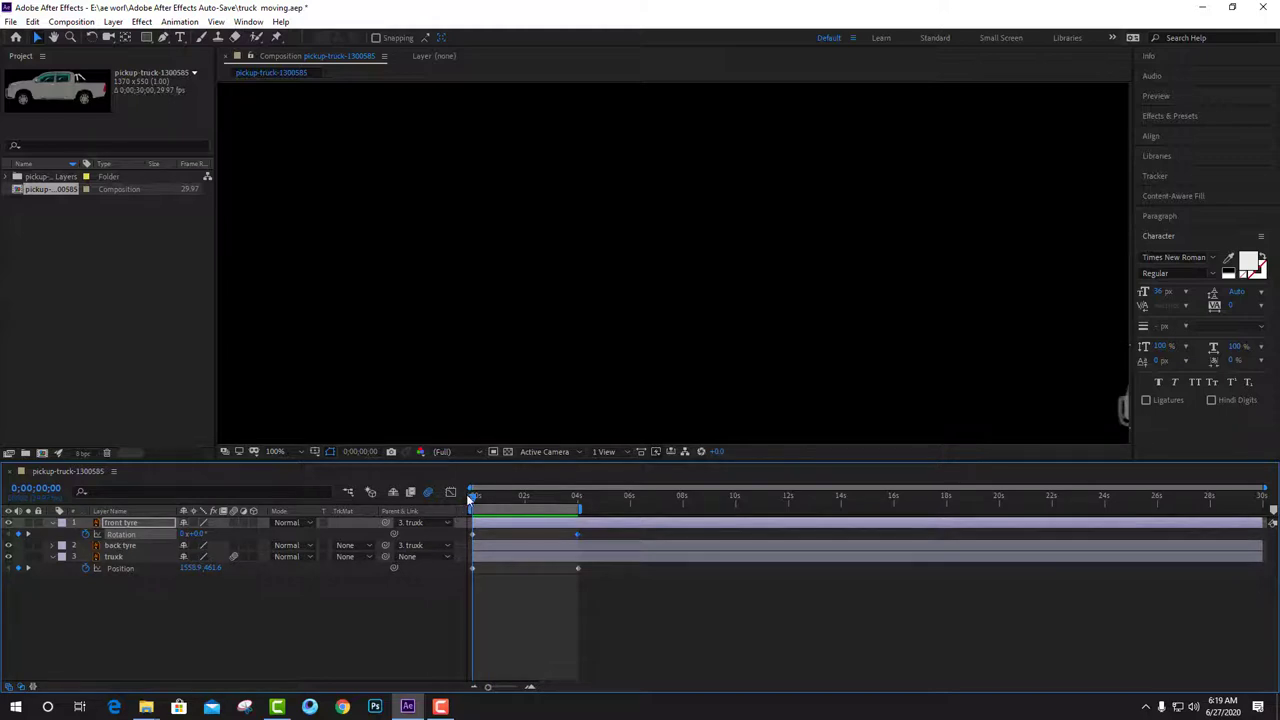
Change the front tyre's Rotation at 4 seconds to -10 revolutions so it spins backward.
drag(472, 497, 578, 512)
key(Caps_Lock)
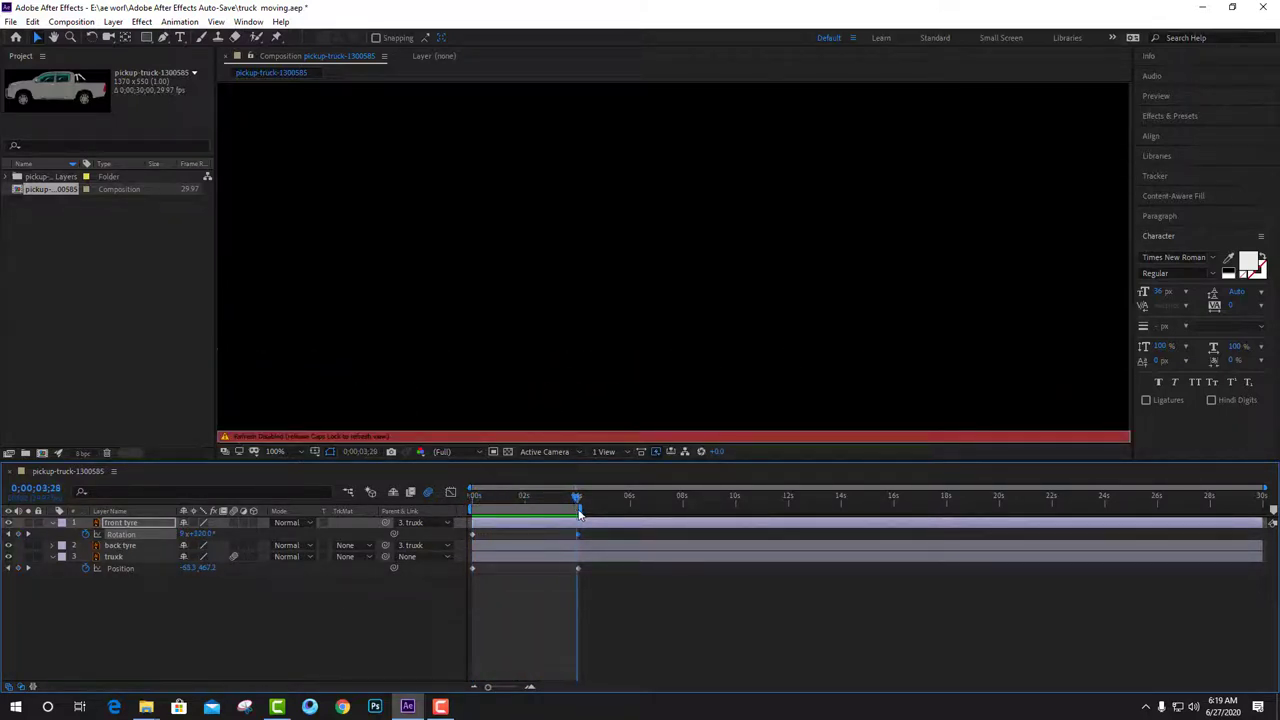
key(Caps_Lock)
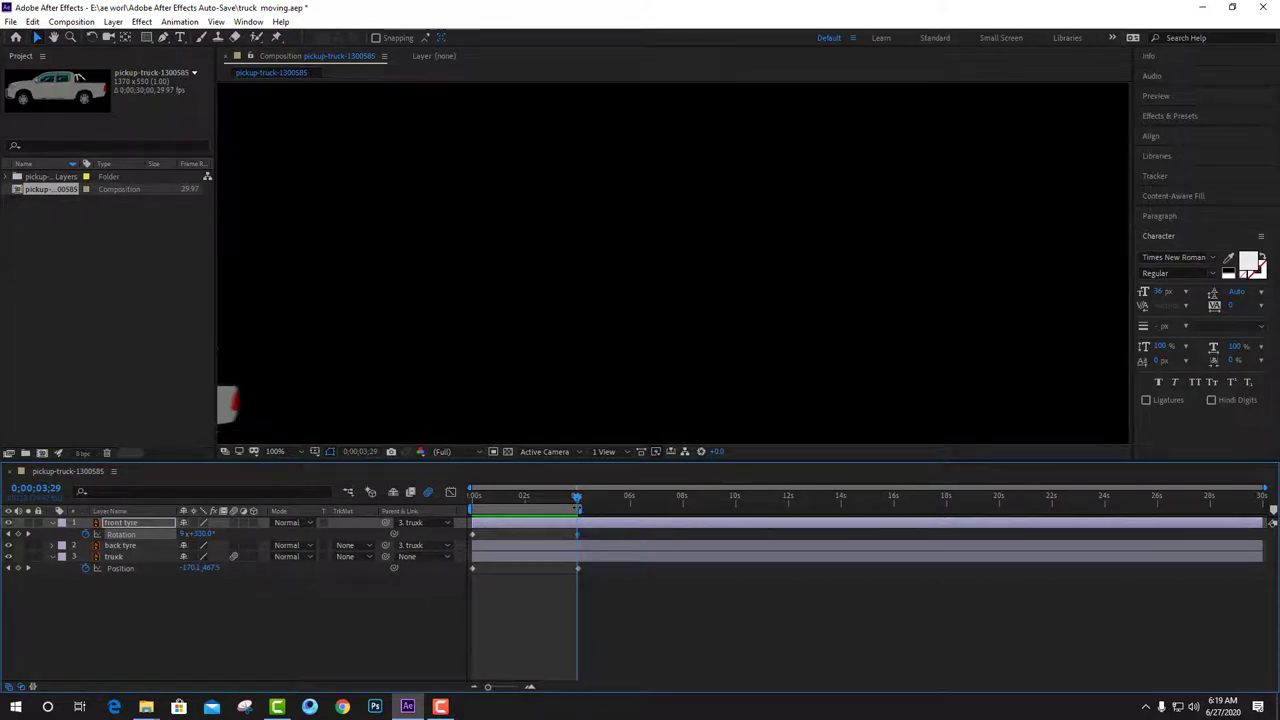
drag(577, 499, 579, 499)
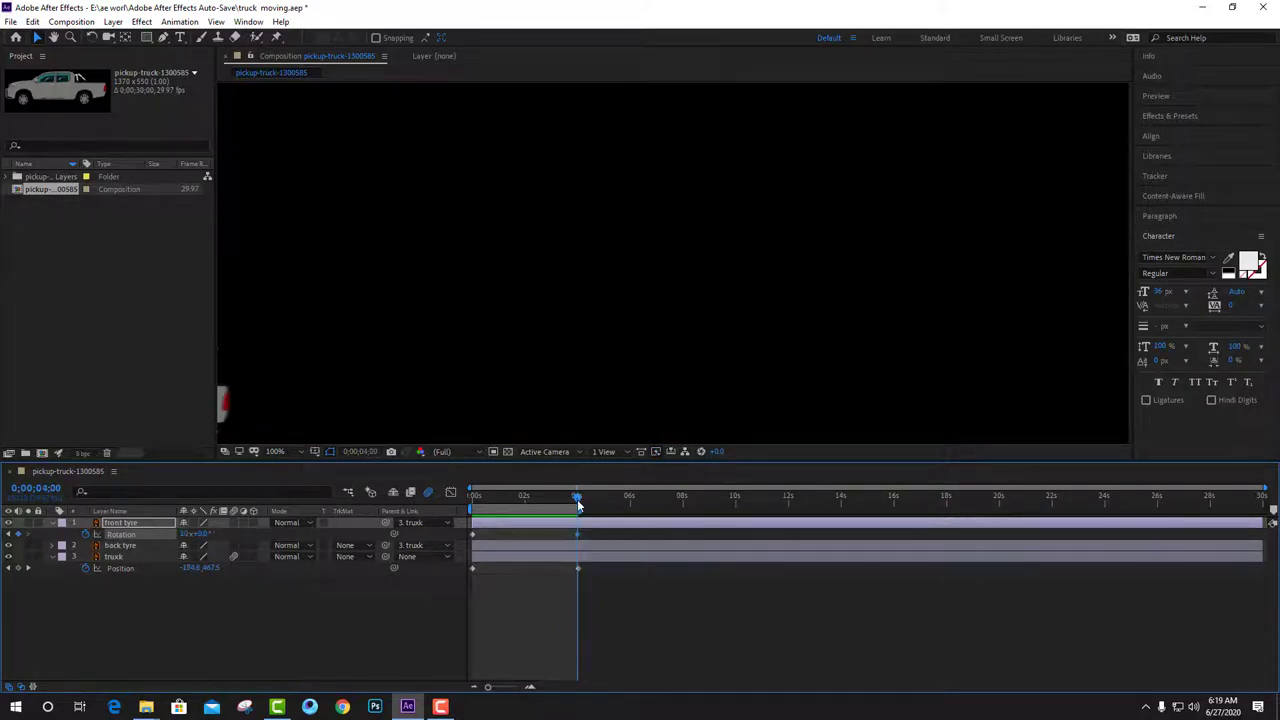
click(186, 534)
text(-10)
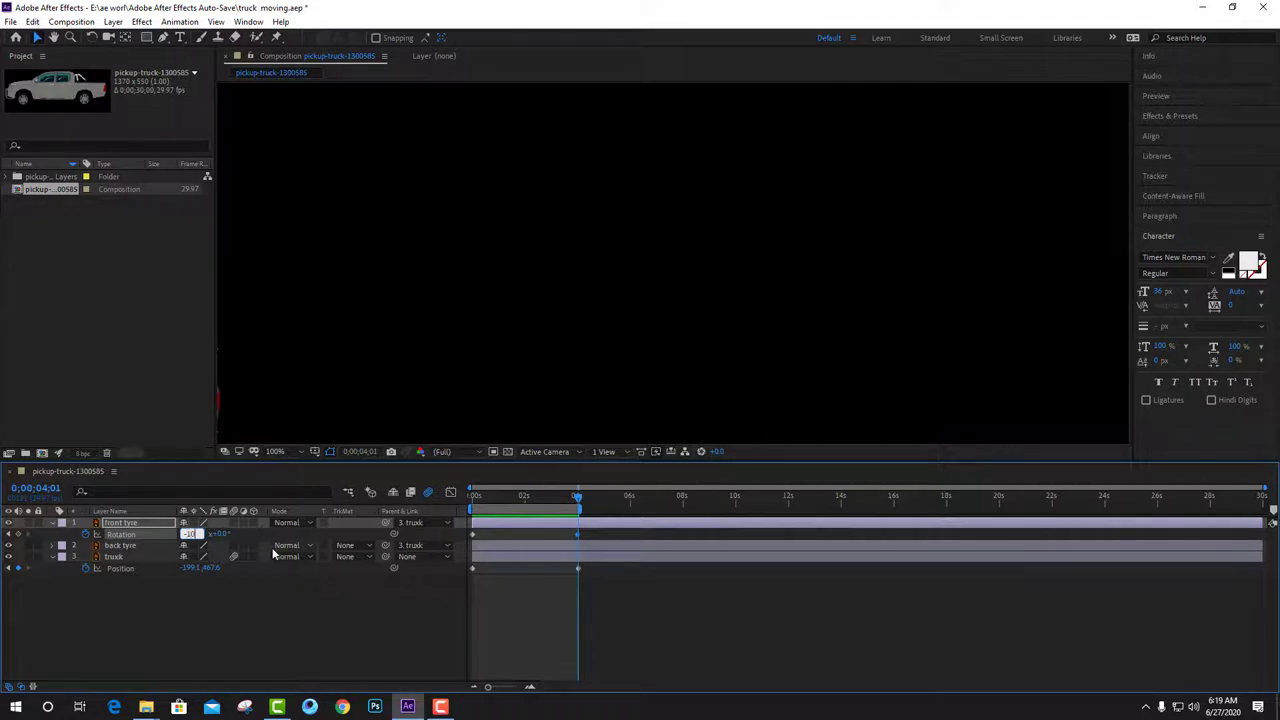
key(Return)
Preview and scrub the animation to check the reversed tyre spin.
key(space)
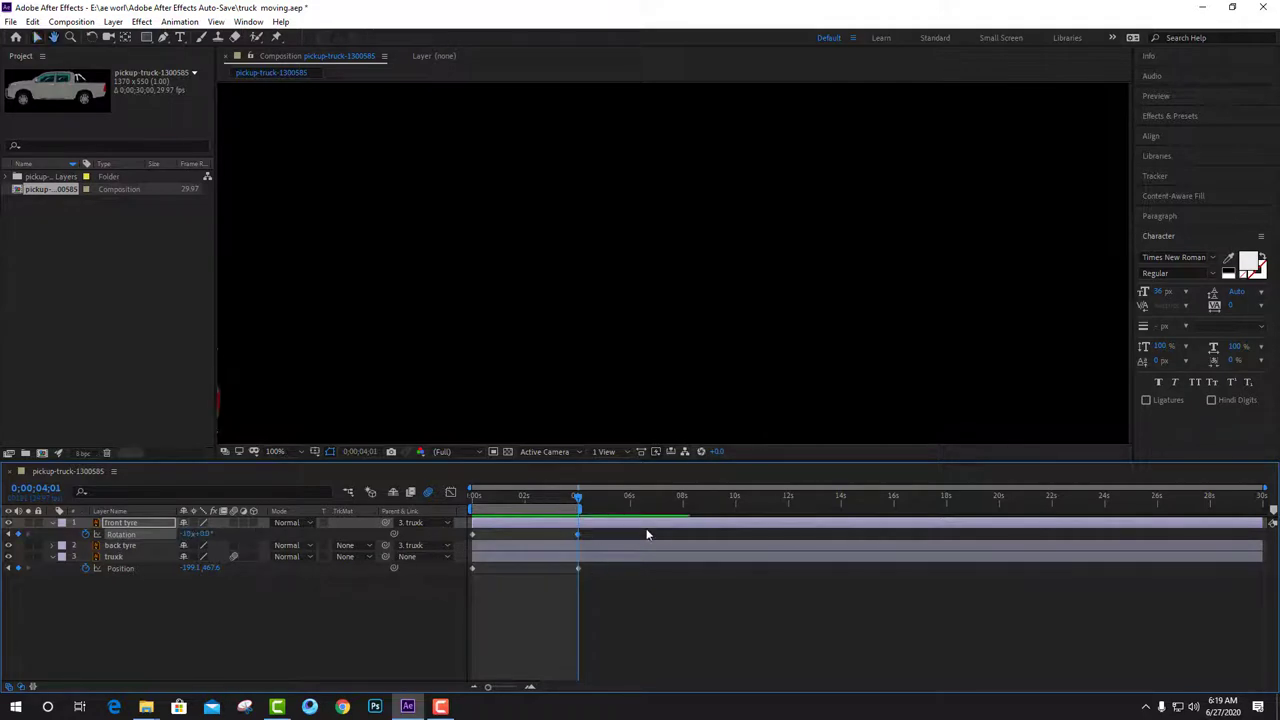
mouse_move(570, 497)
mouse_down()
mouse_move(591, 496)
mouse_move(432, 498)
mouse_up()
key(space)
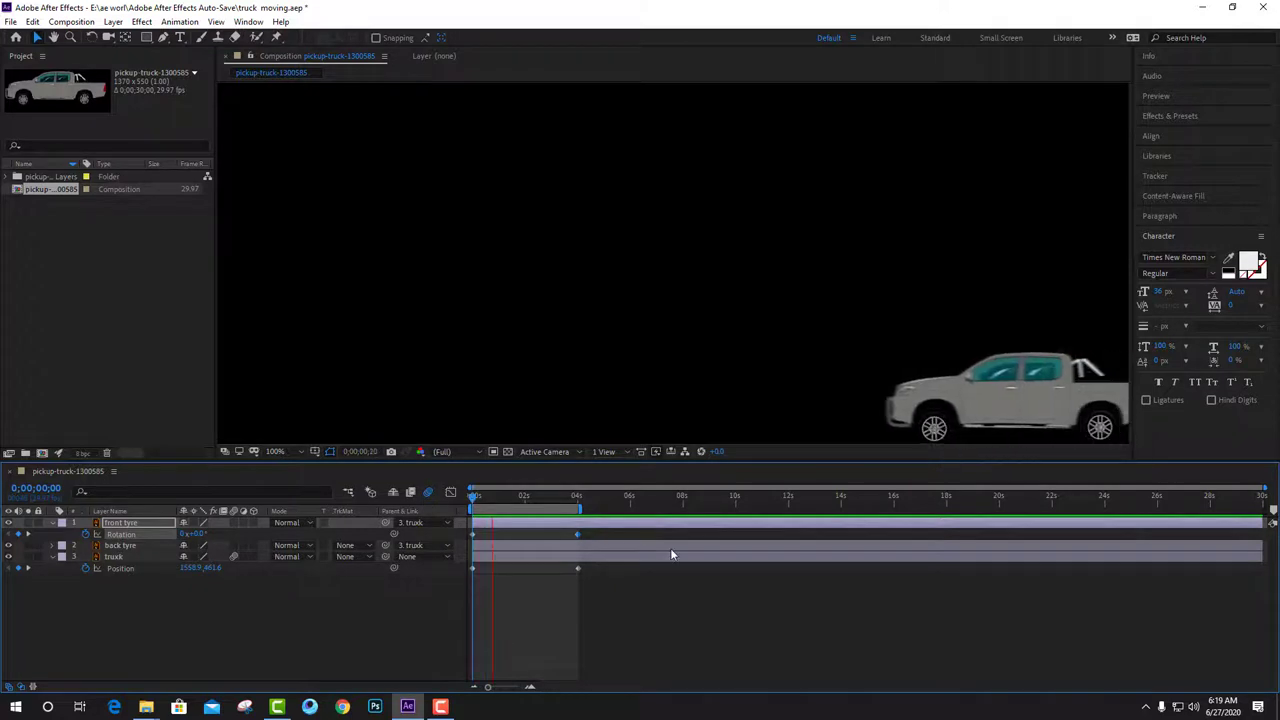
key(space)
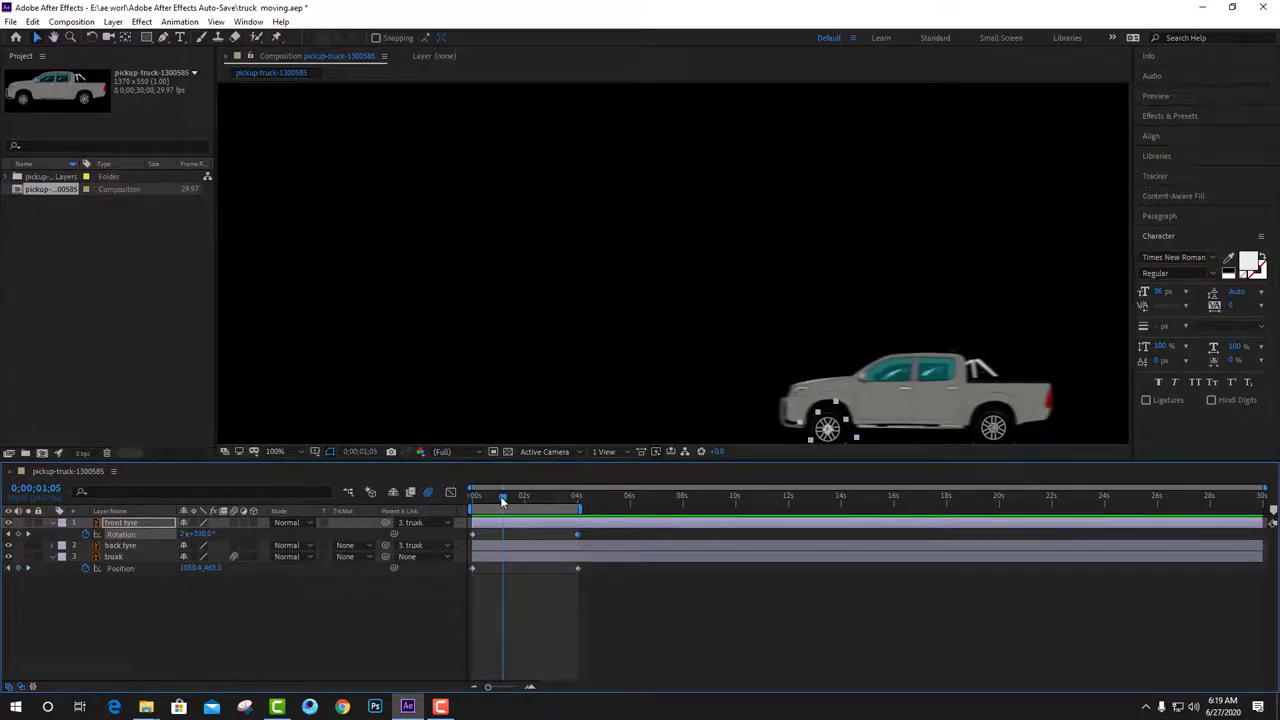
drag(501, 496, 514, 496)
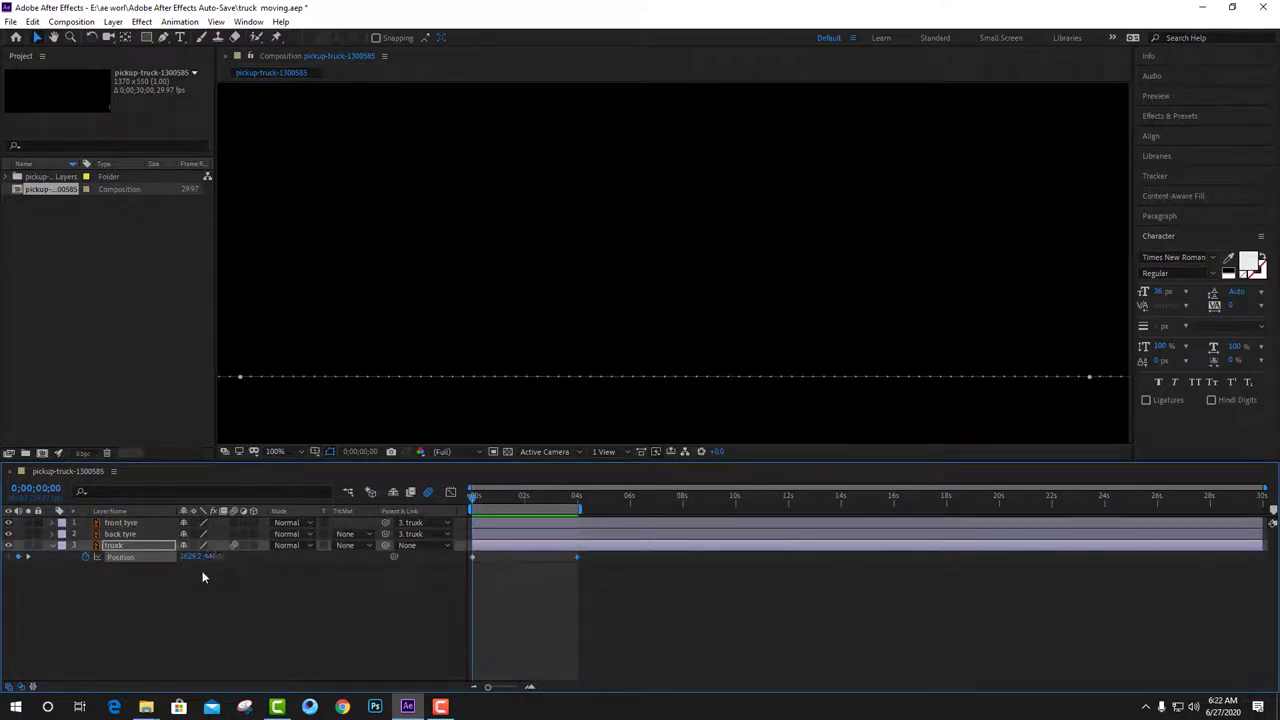
After a preview, select the back tyre layer and reveal only its Rotation property.
key(space)
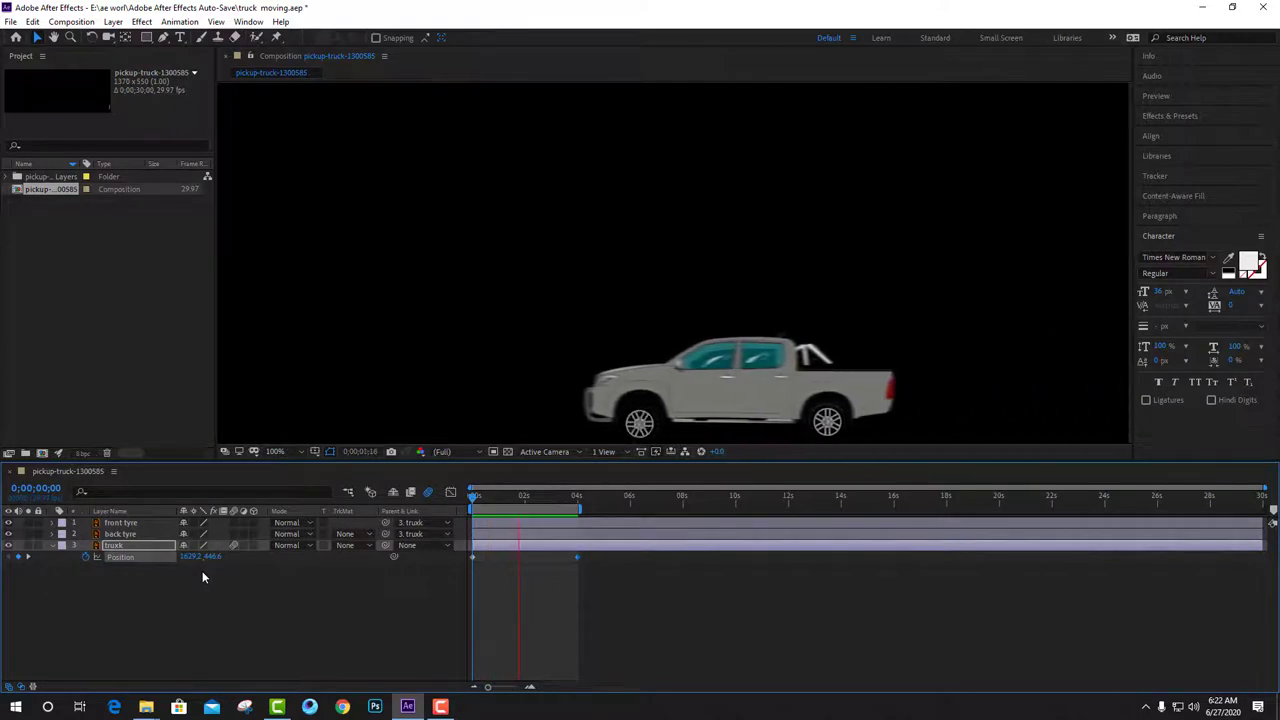
key(space)
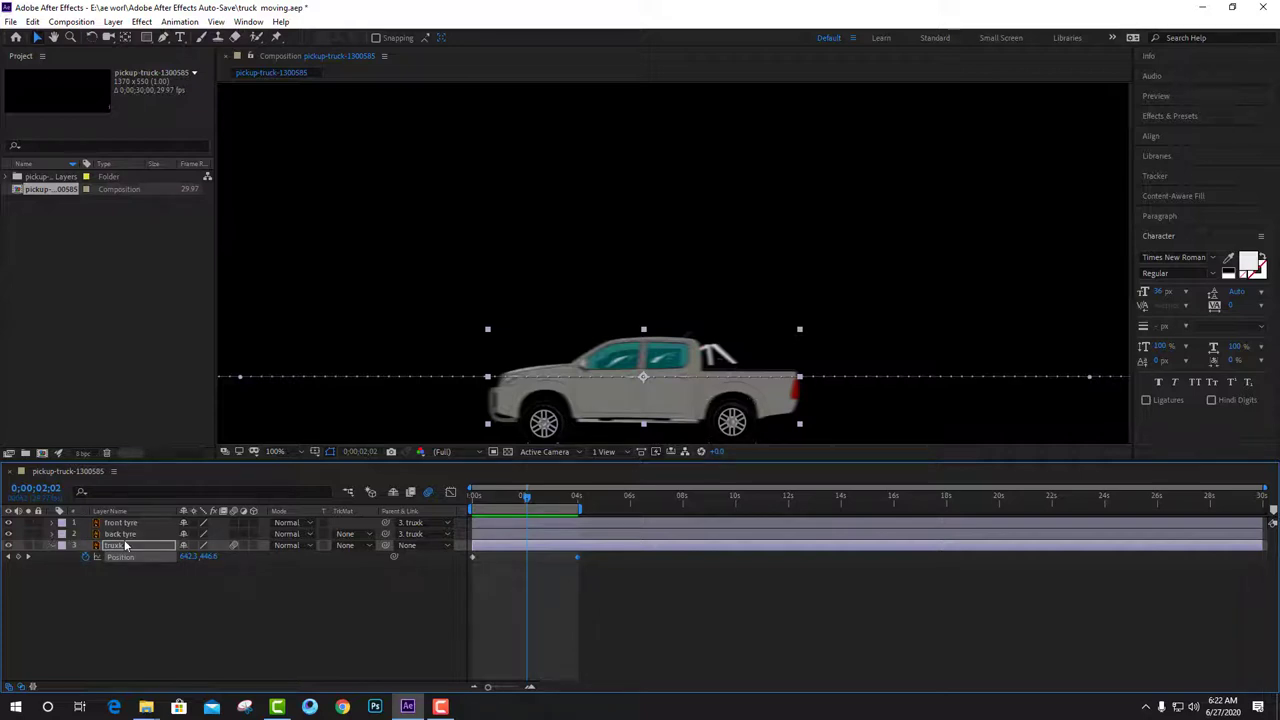
click(53, 534)
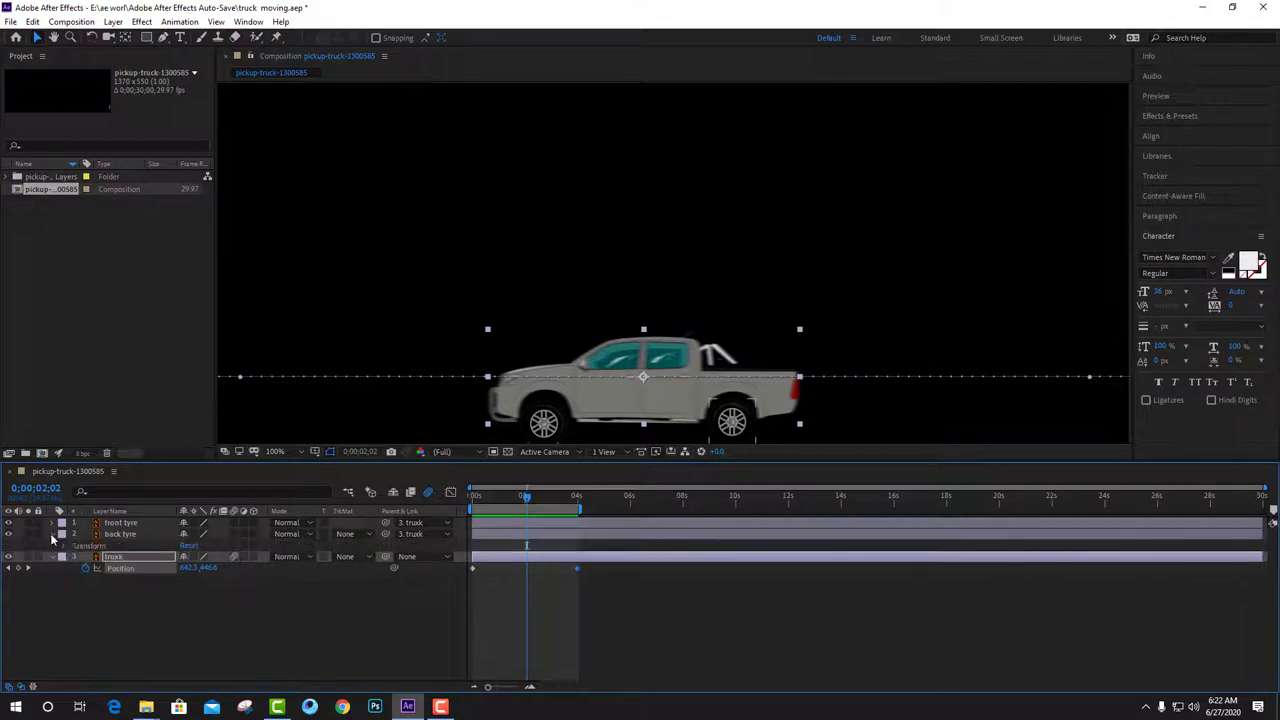
click(117, 534)
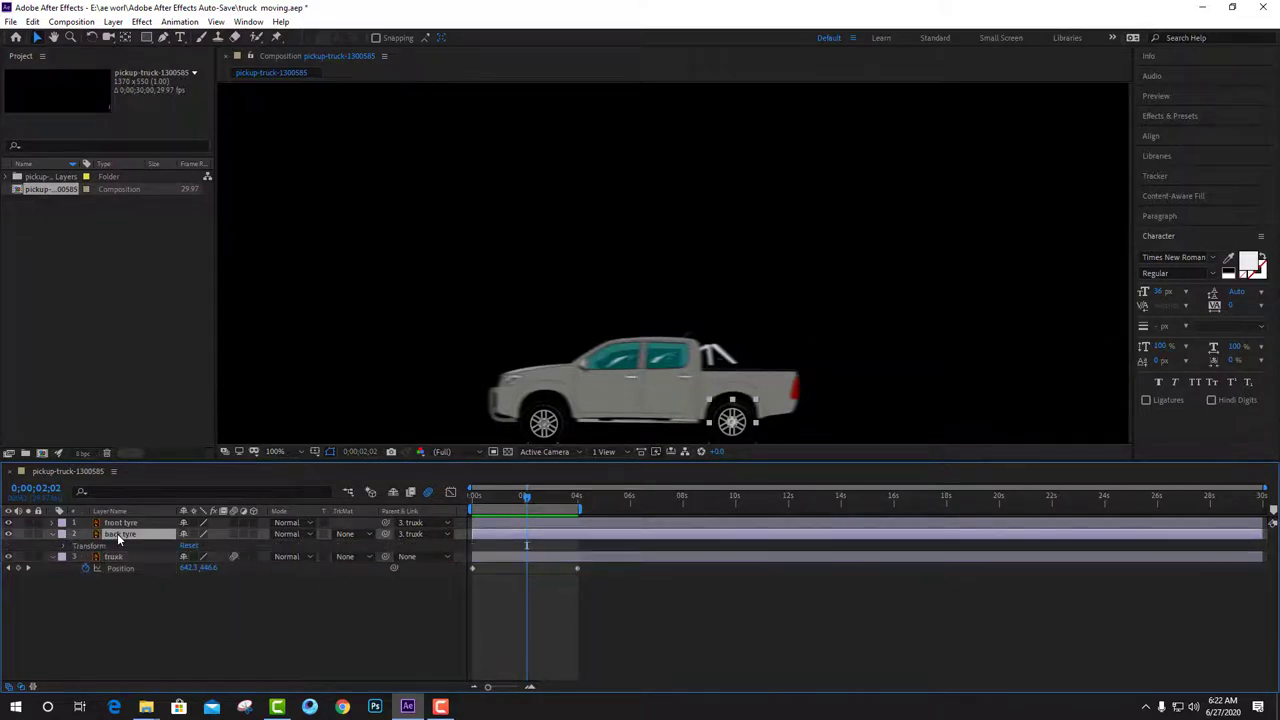
click(65, 548)
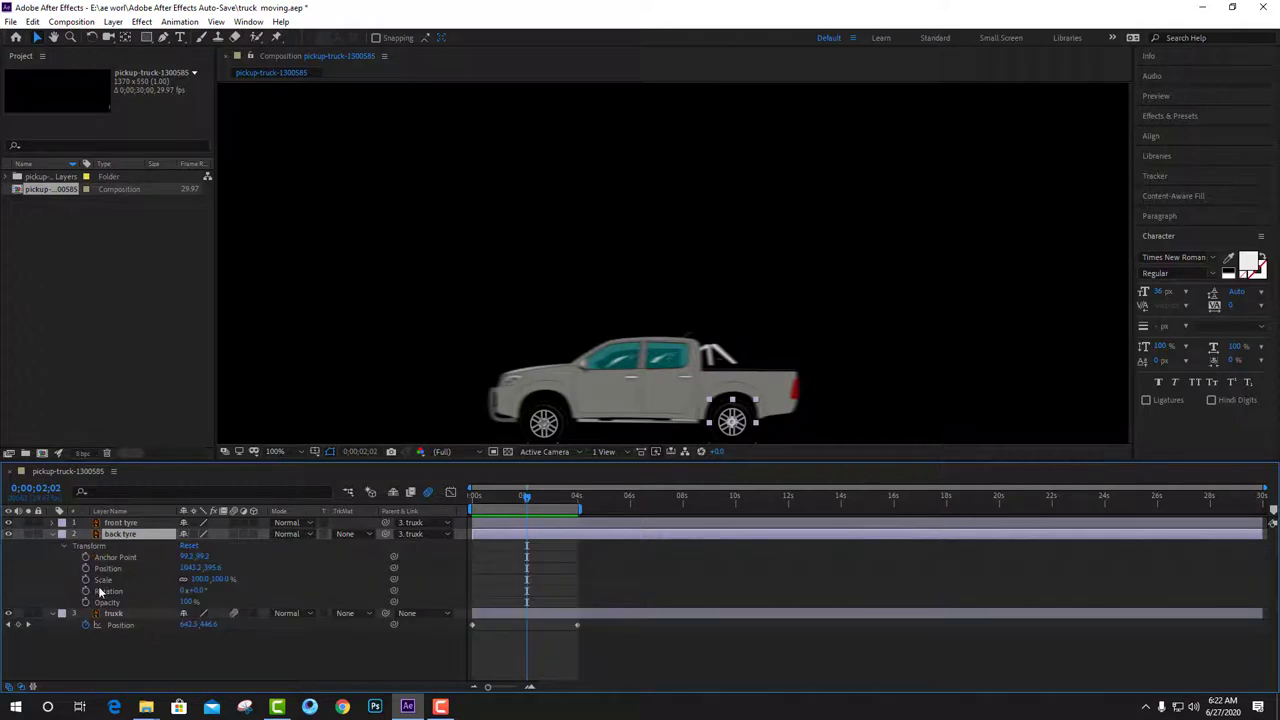
key(u)
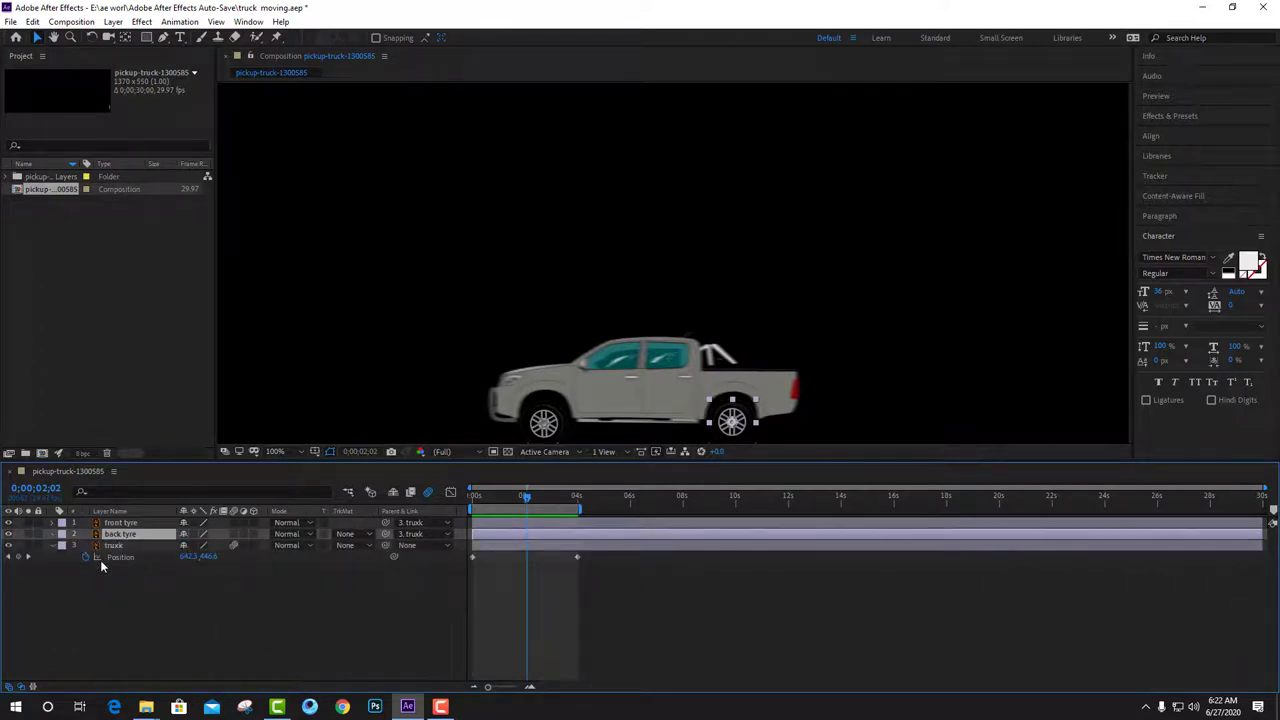
key(r)
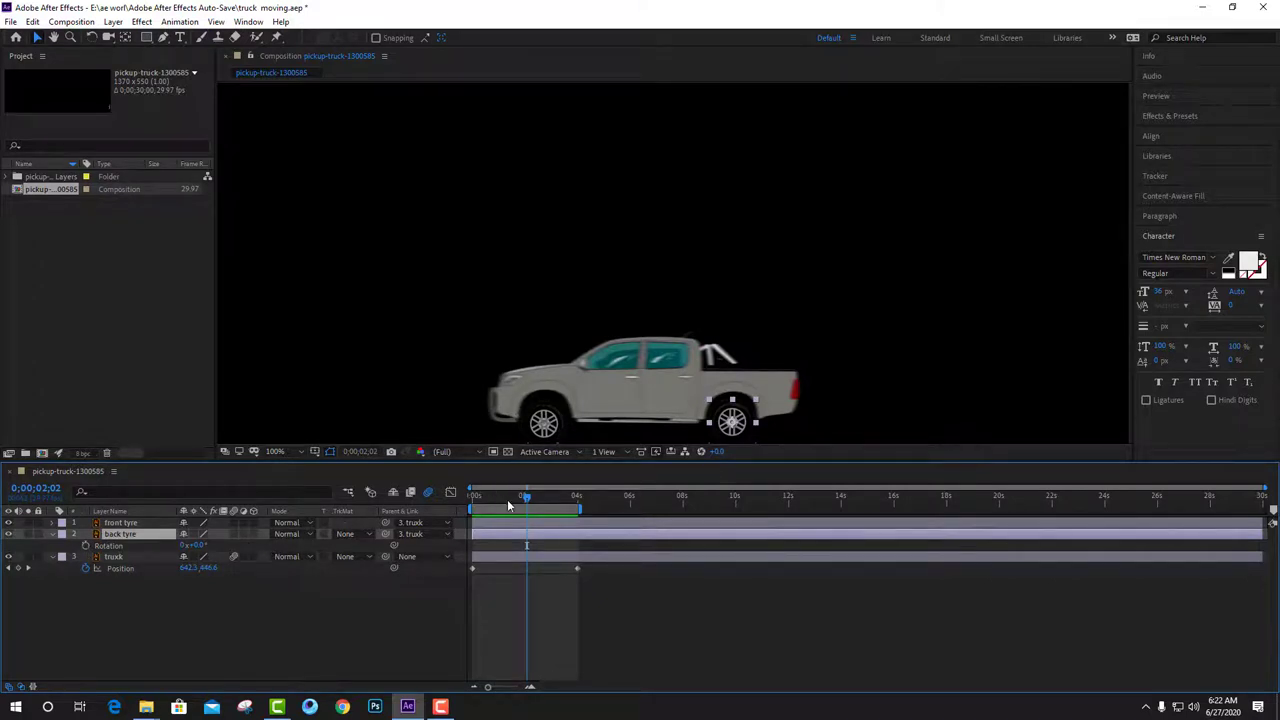
Keyframe the back tyre's Rotation from the start to -3 at the four-second mark.
drag(524, 497, 472, 498)
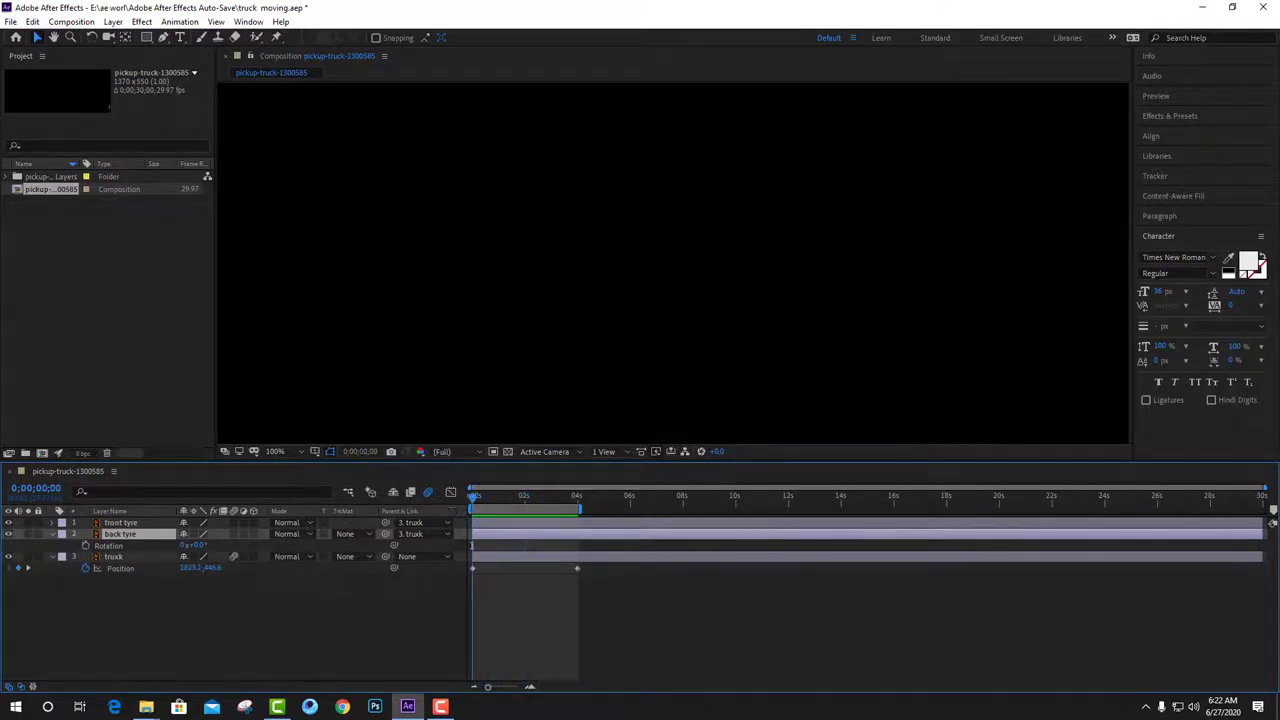
click(86, 546)
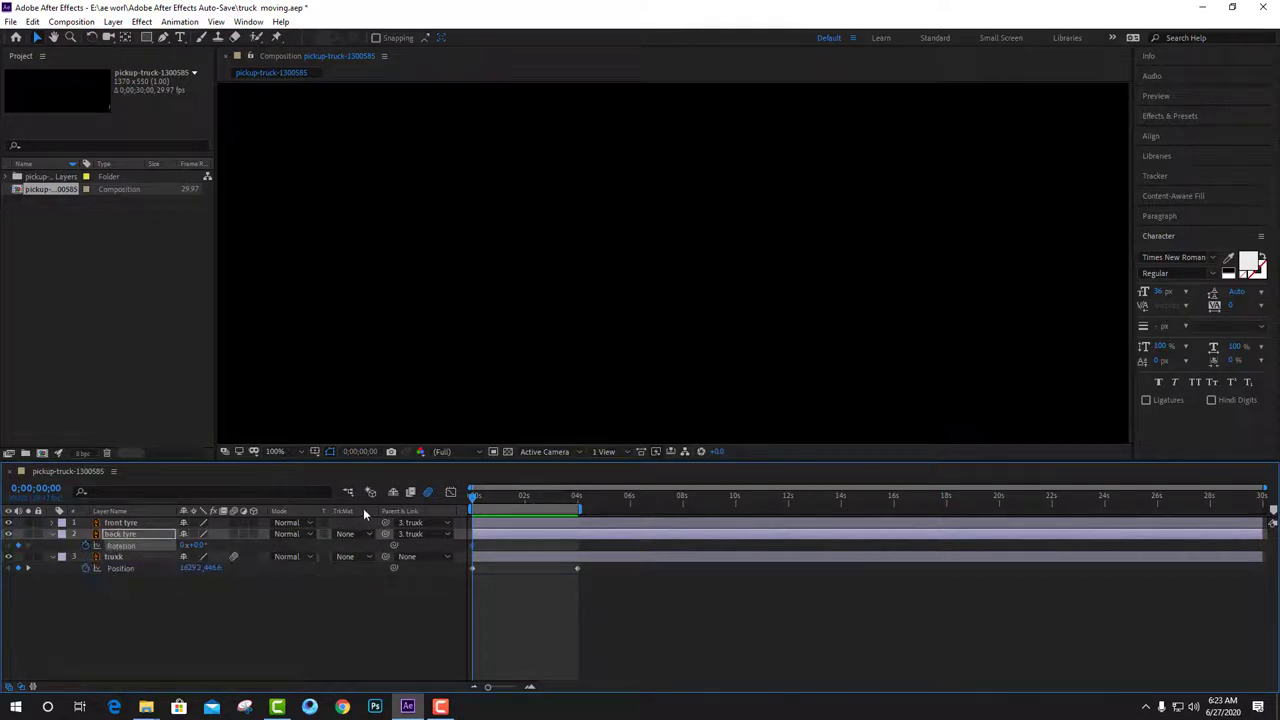
drag(475, 503, 578, 503)
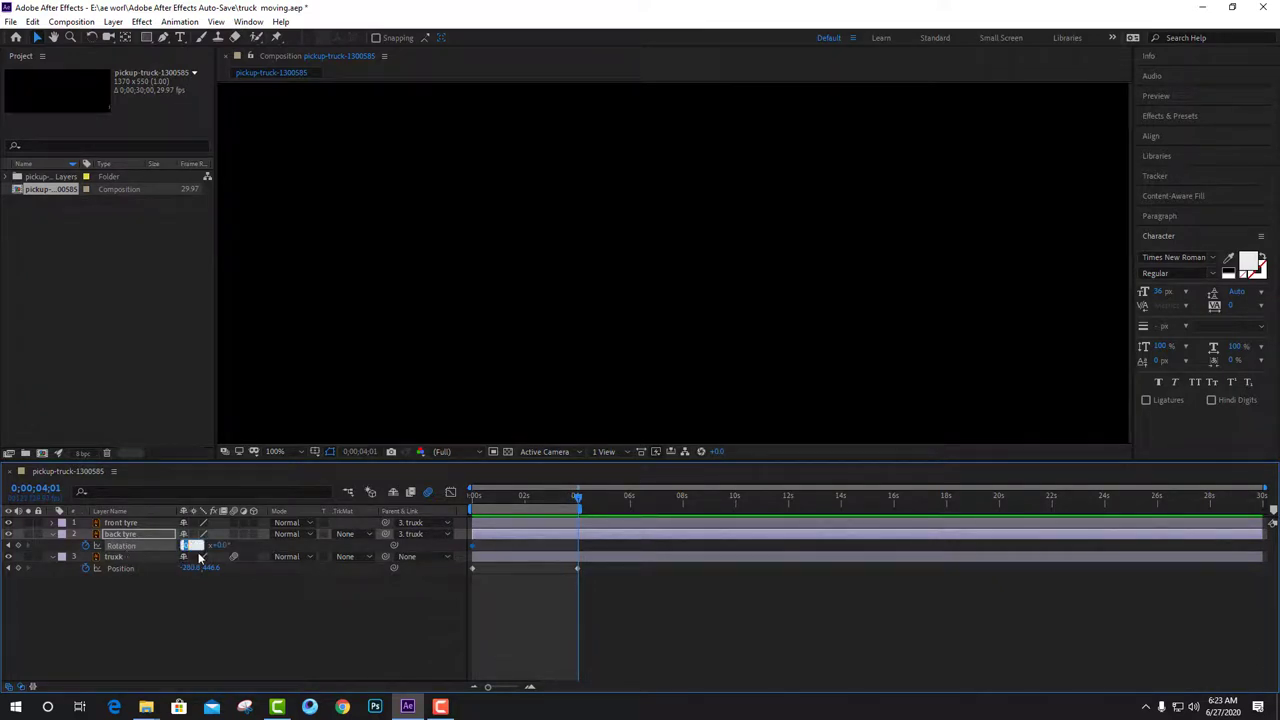
text(-3)
key(Return)
Preview the animation twice from the start, then collapse the Position and Rotation rows.
drag(605, 500, 472, 500)
key(space)
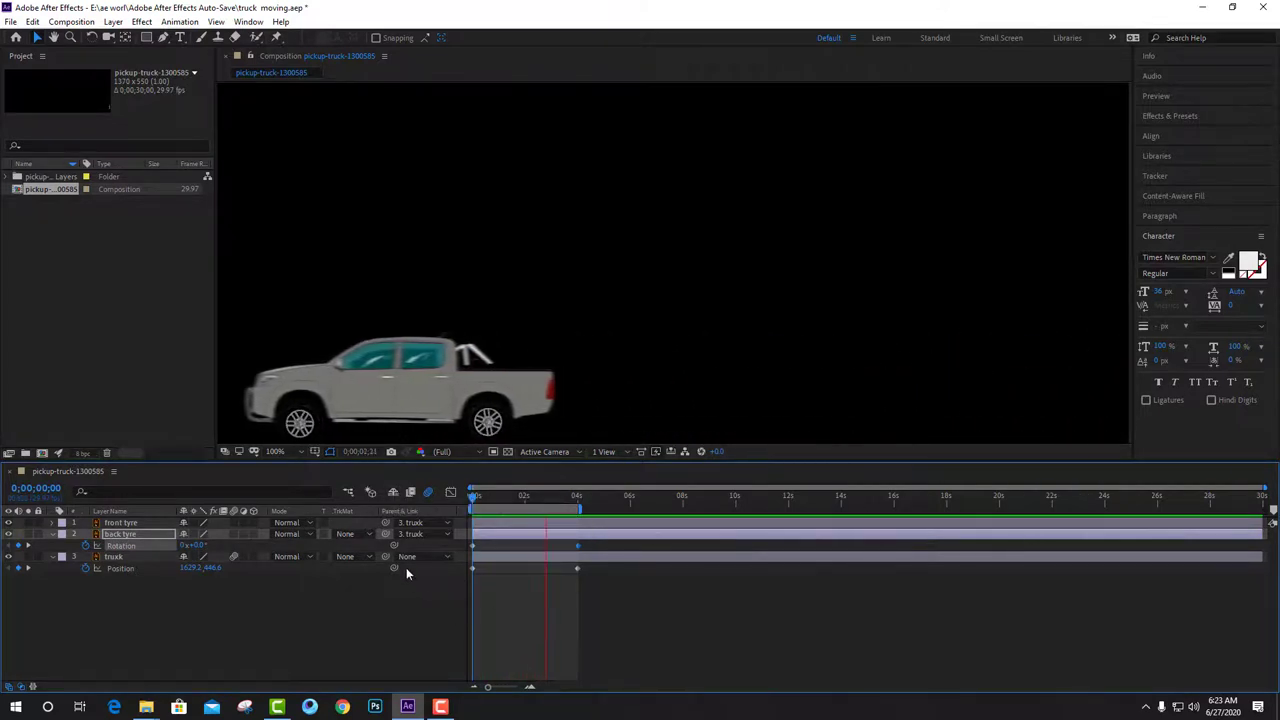
key(space)
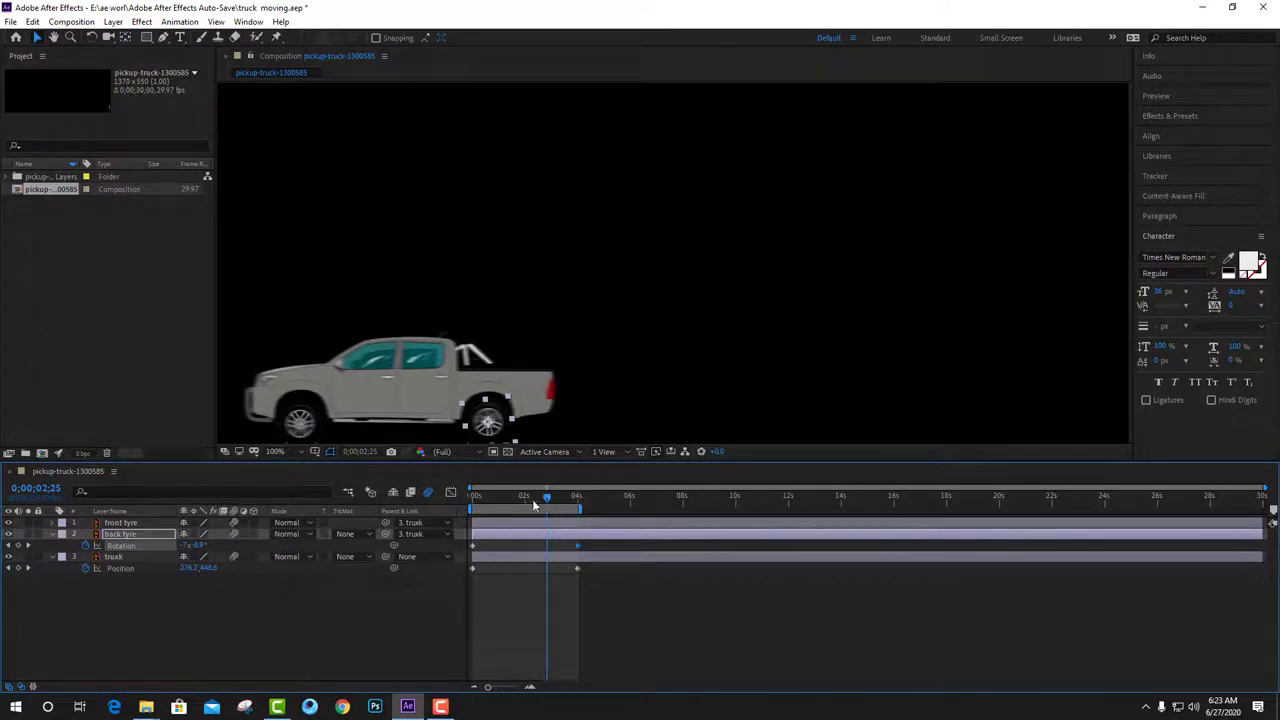
key(space)
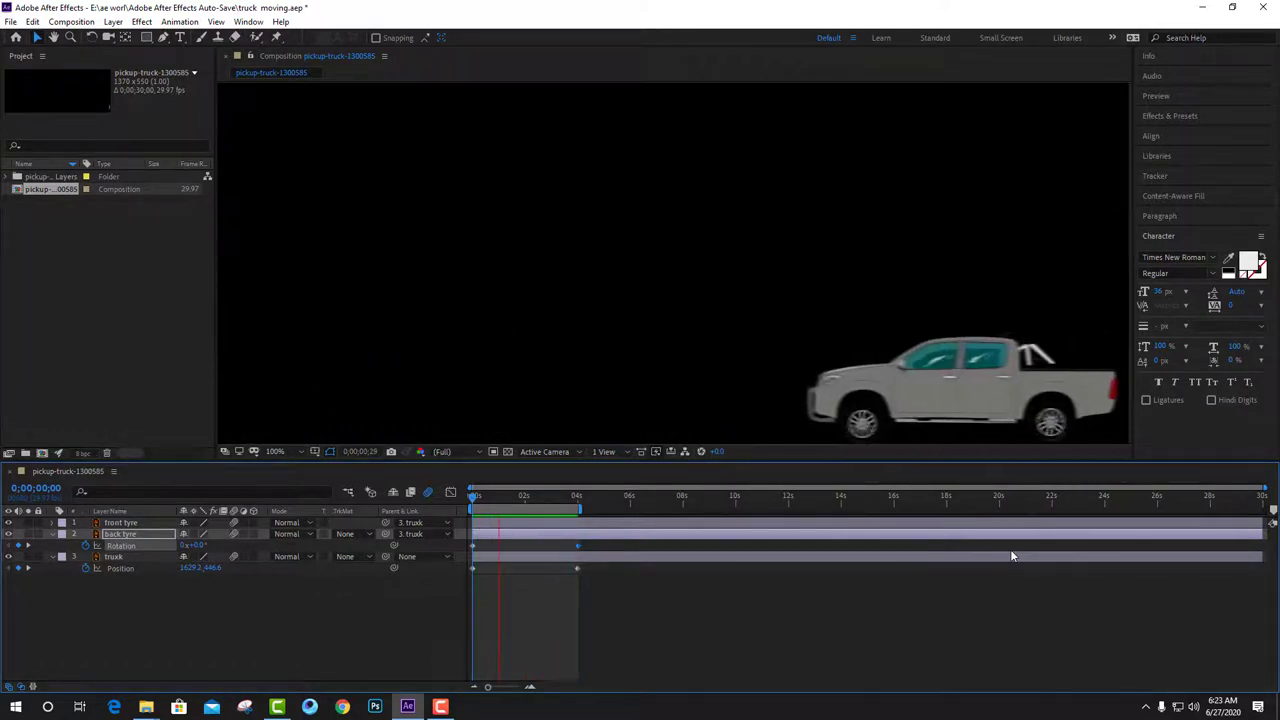
key(space)
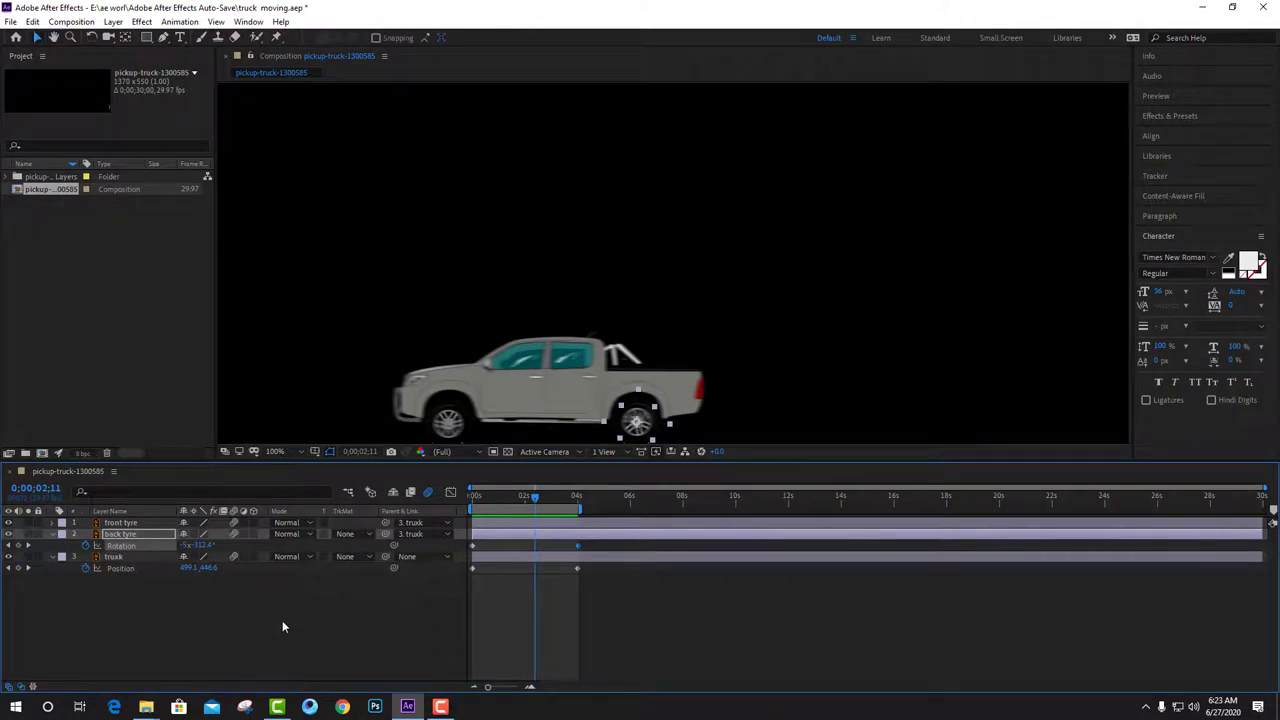
click(54, 556)
click(53, 534)
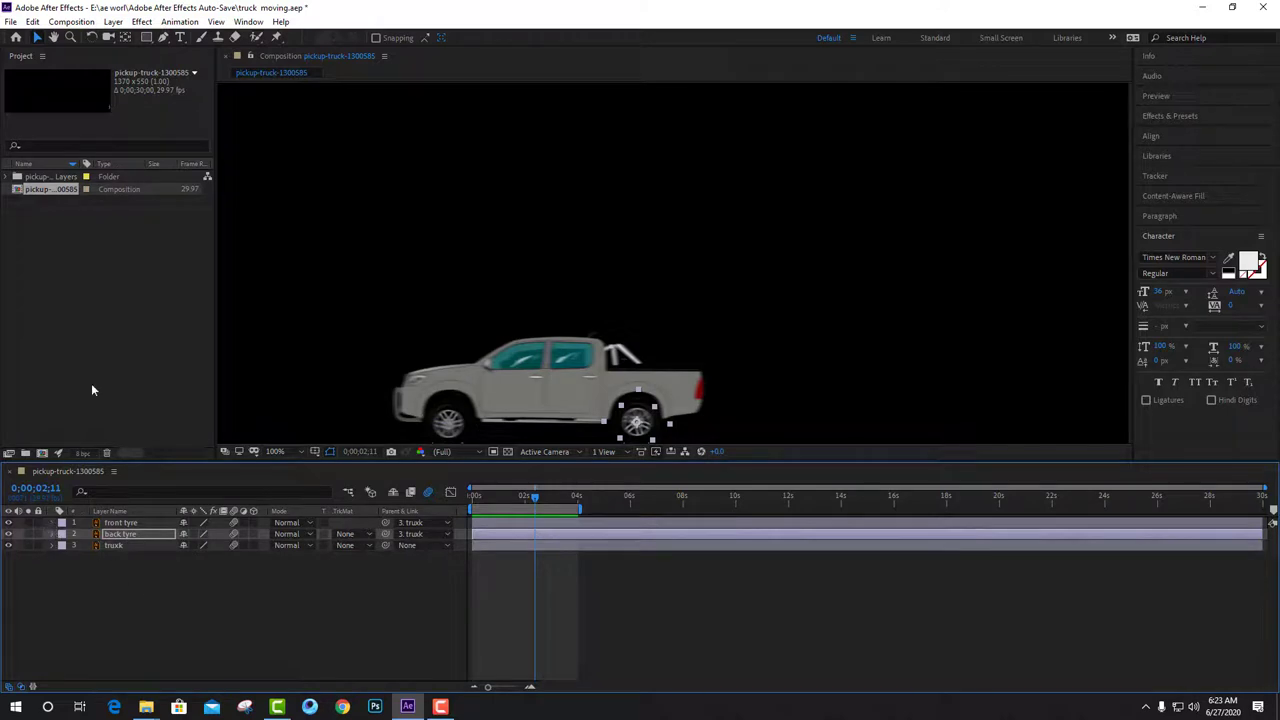
Import the dixie-horn MP3 from Desktop > video and drag it into the timeline as an audio layer.
double_click(93, 228)
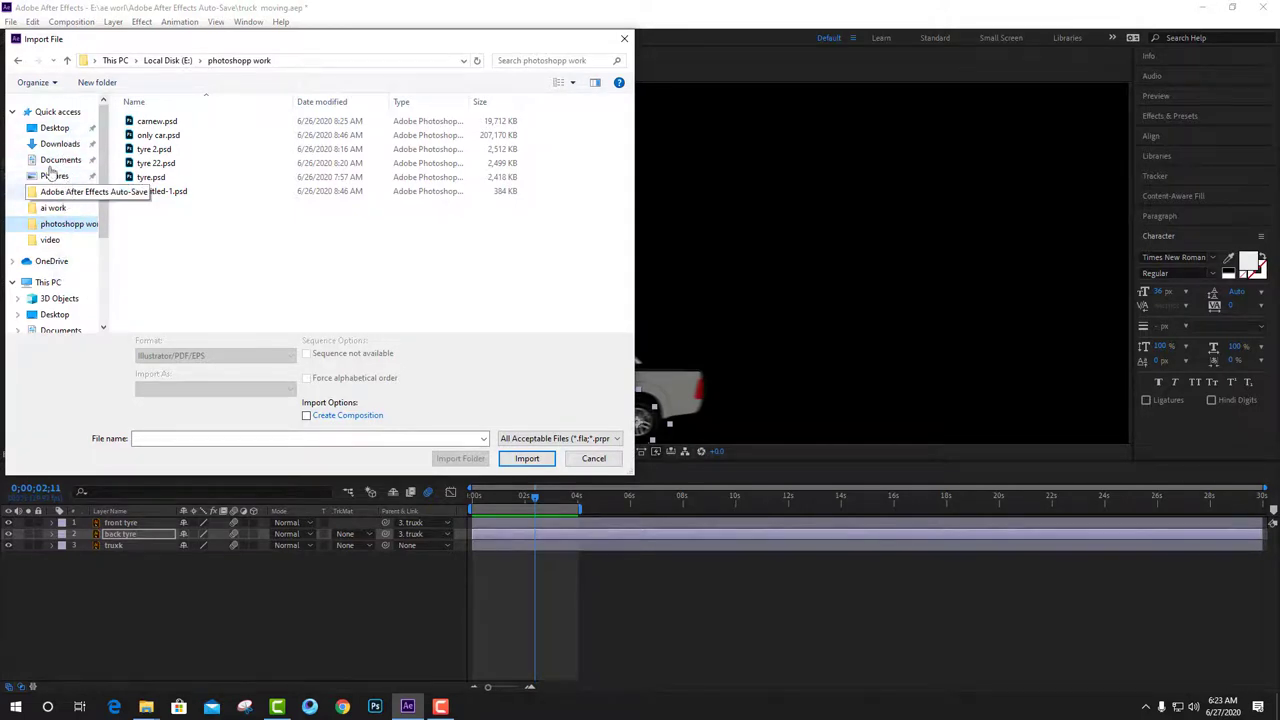
click(55, 315)
double_click(150, 135)
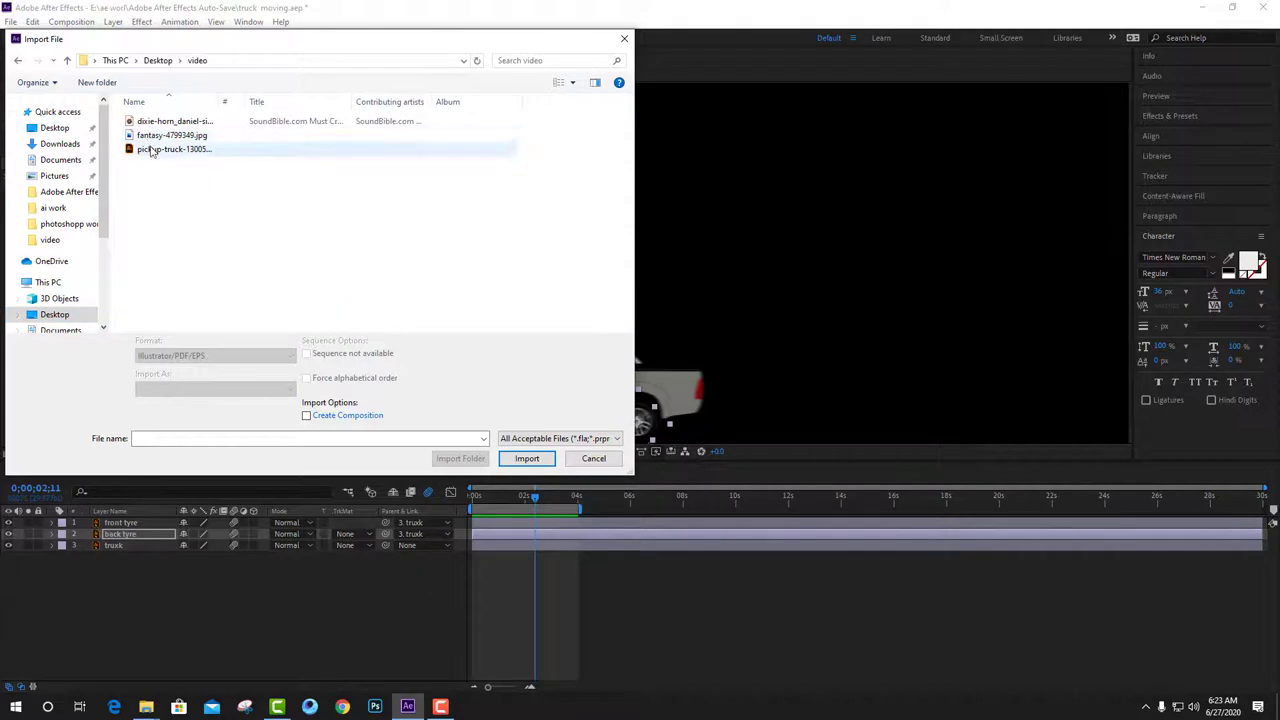
click(168, 121)
click(525, 457)
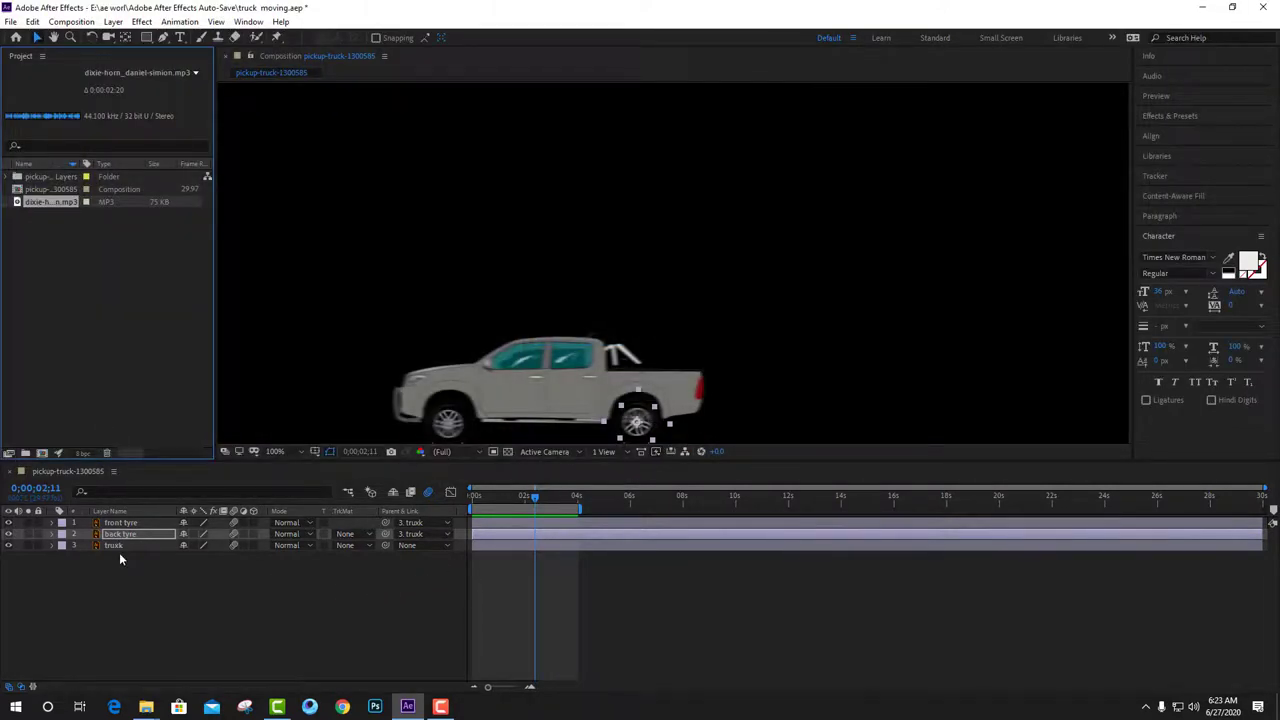
drag(44, 203, 136, 585)
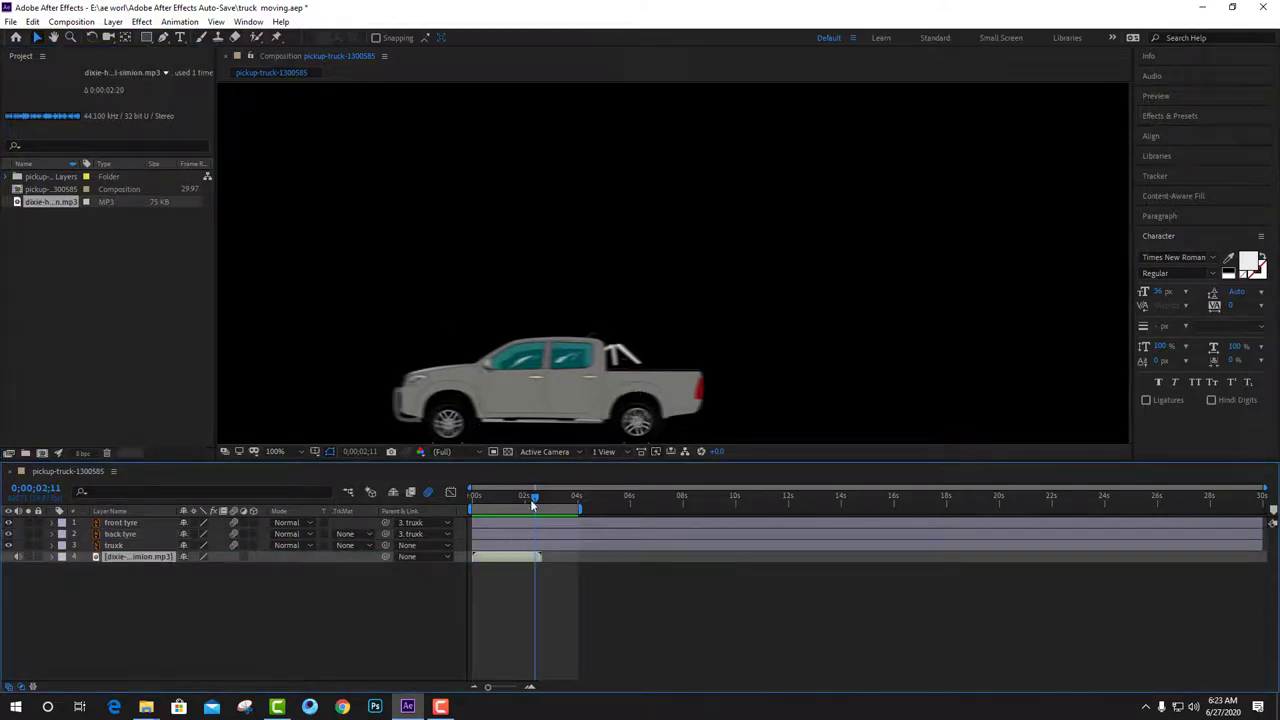
drag(535, 494, 413, 521)
Shift the horn audio layer slightly later in the timeline and replay the preview from the start.
key(space)
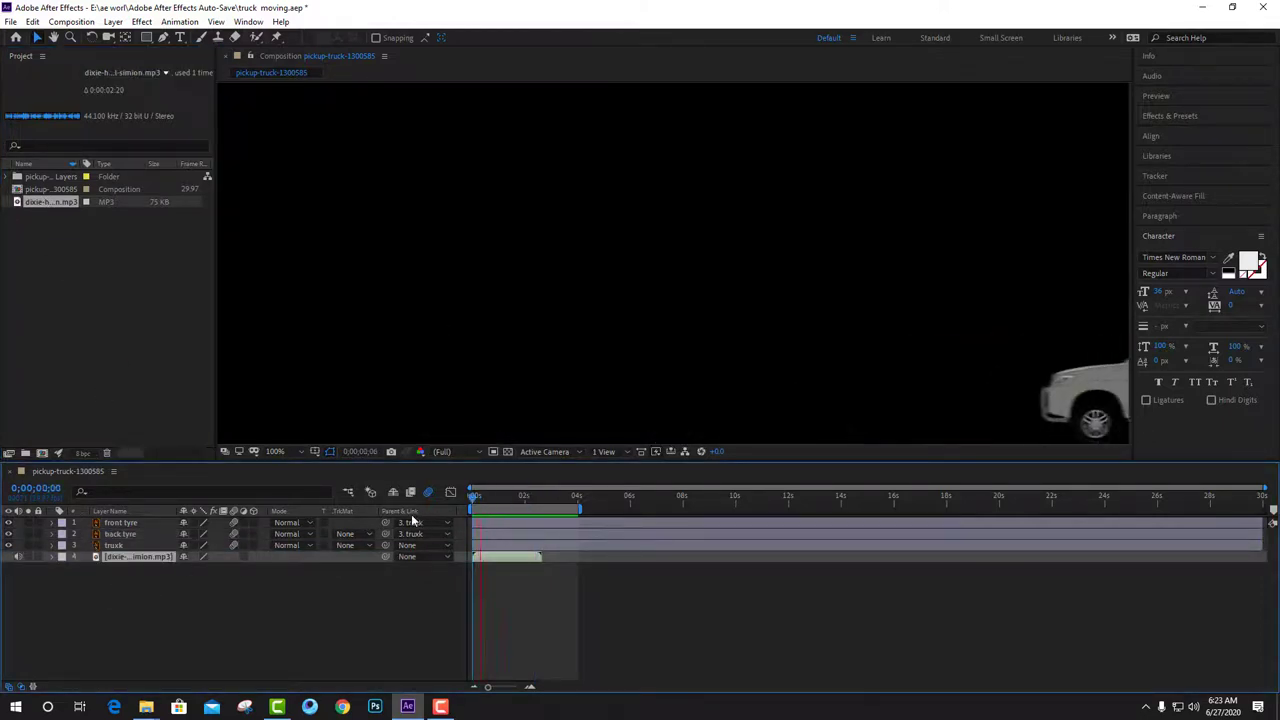
key(space)
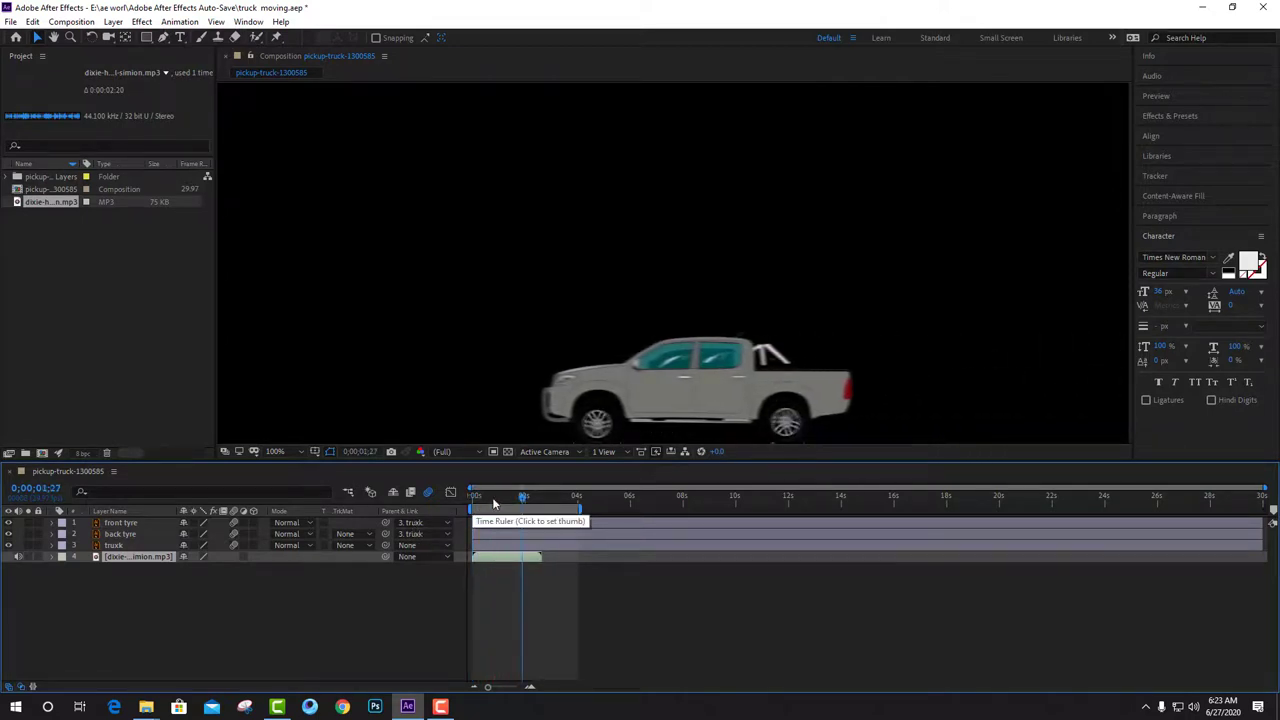
click(519, 499)
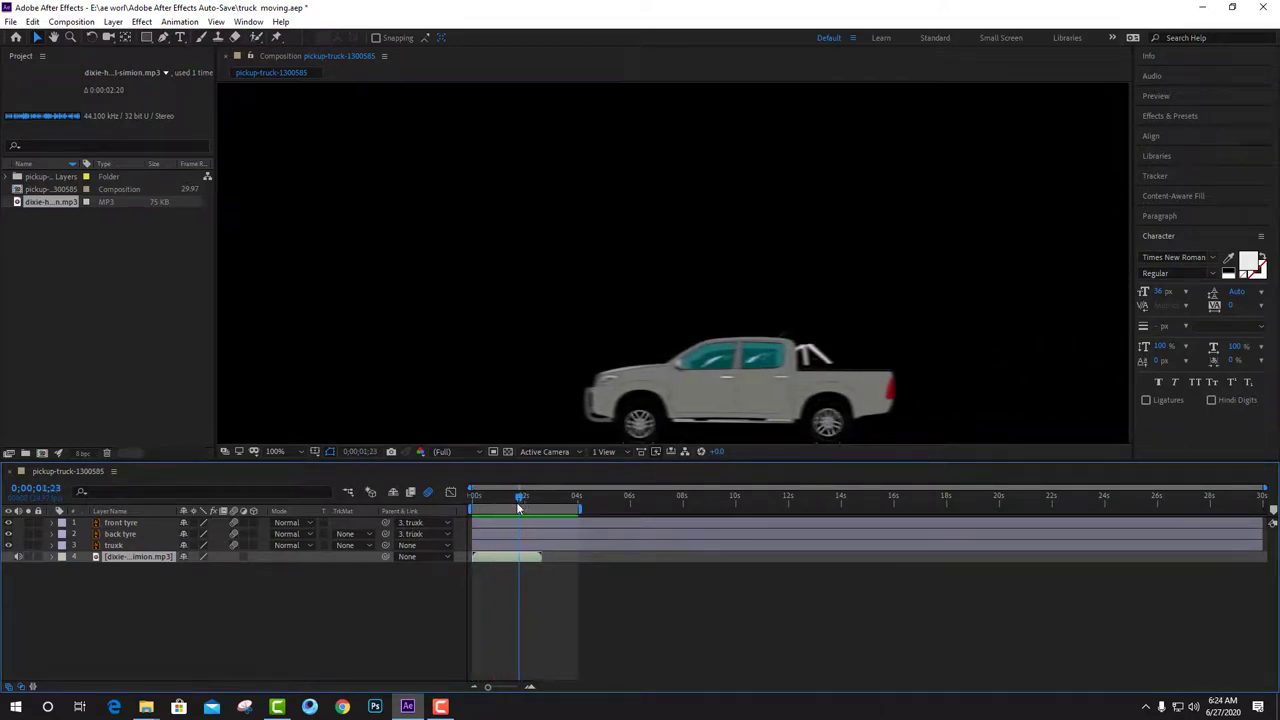
drag(495, 558, 502, 560)
drag(519, 495, 465, 503)
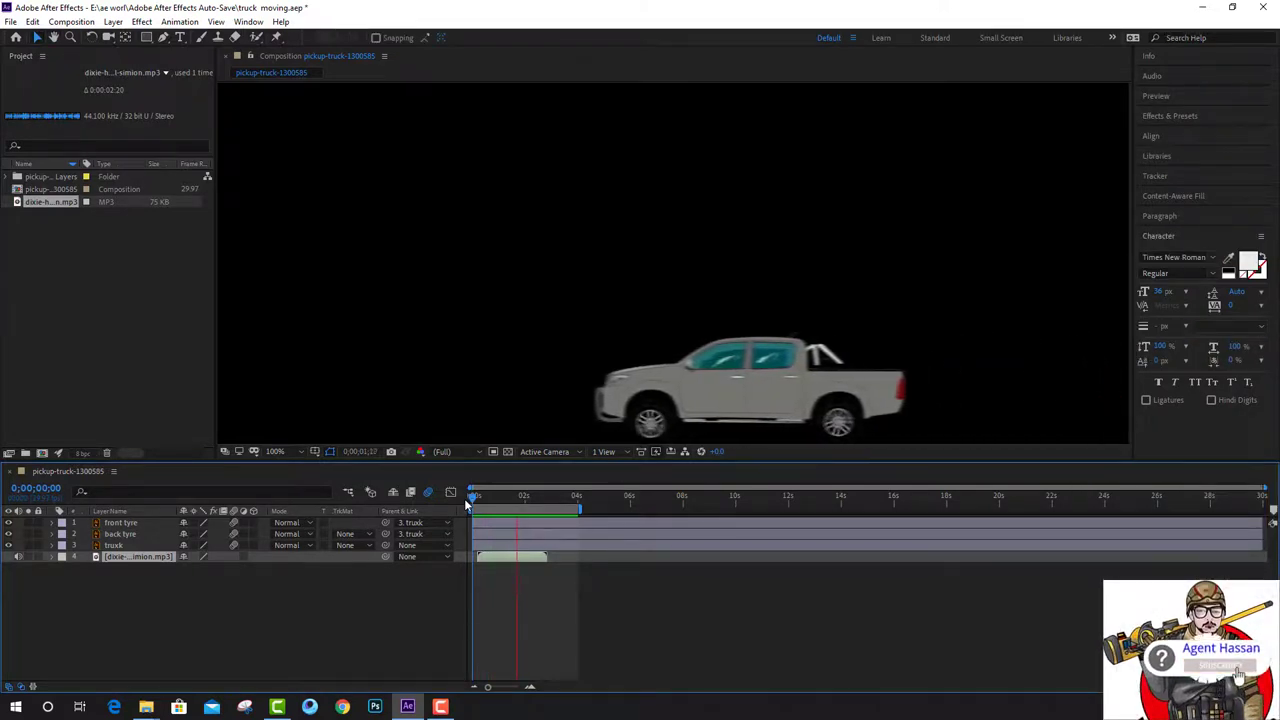
click(550, 506)
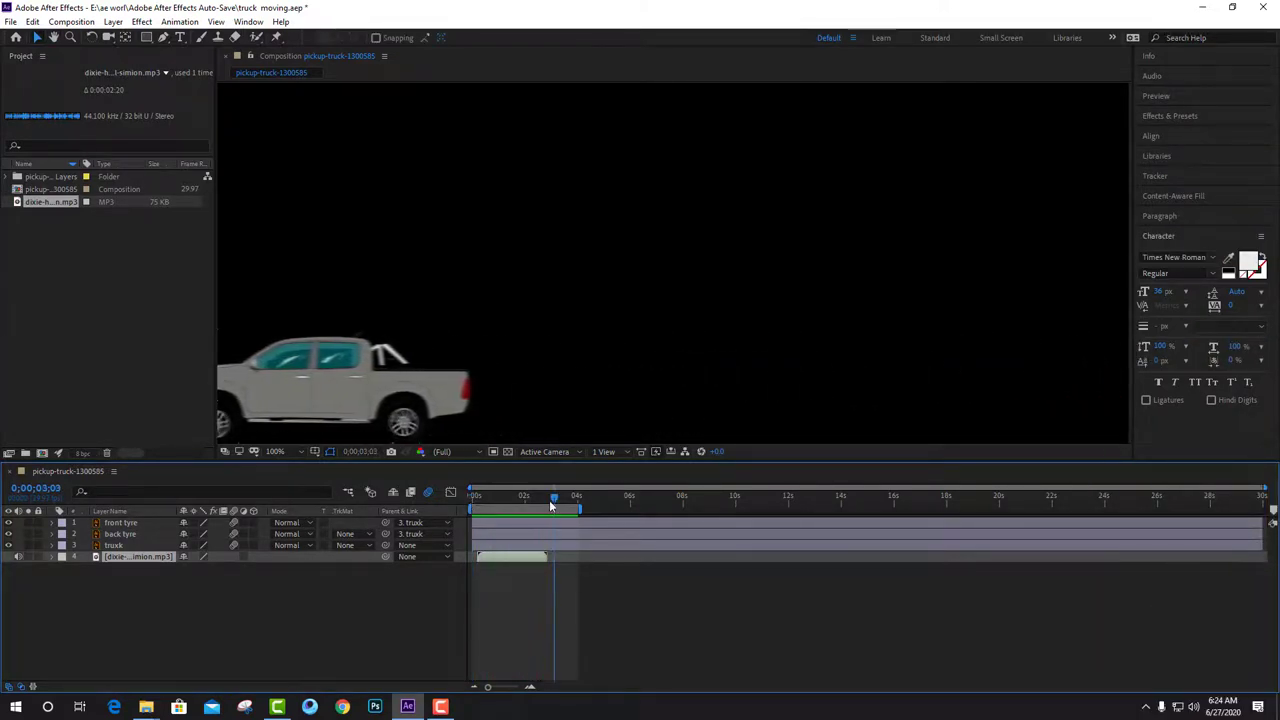
drag(553, 500, 452, 521)
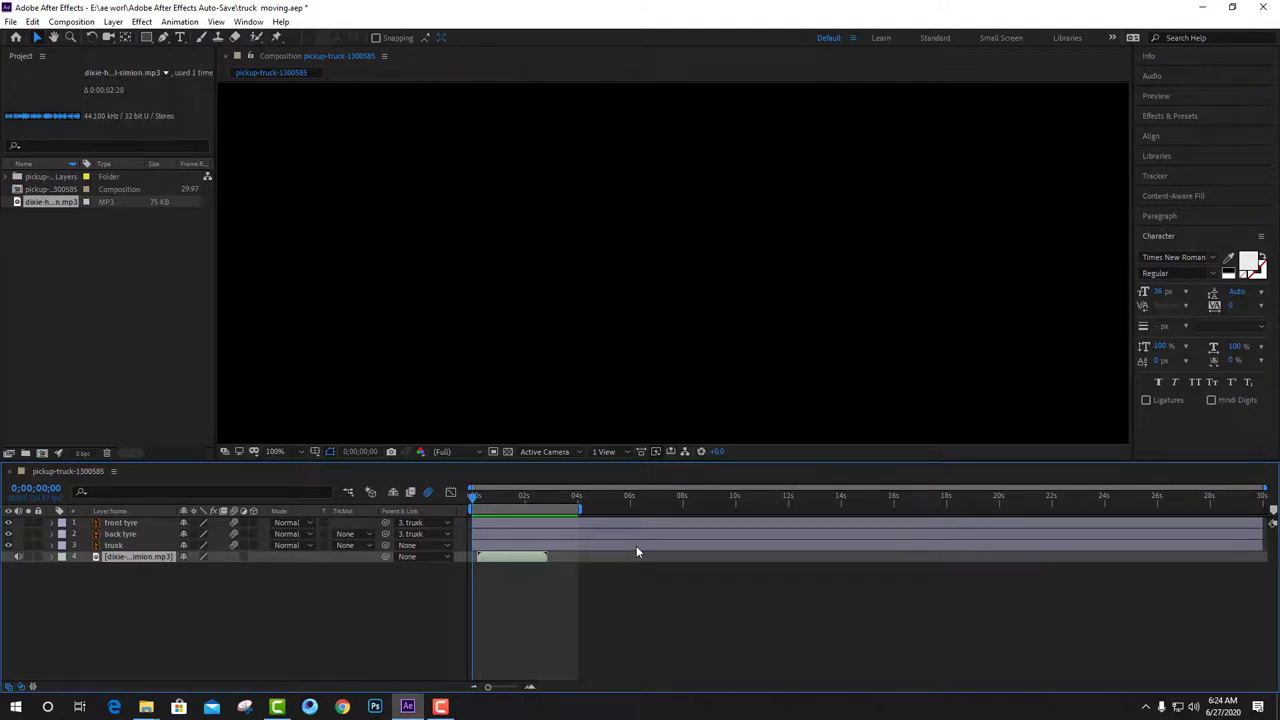
Import fantasy-4799349.jpg and drag it into the timeline as the bottom layer.
double_click(121, 294)
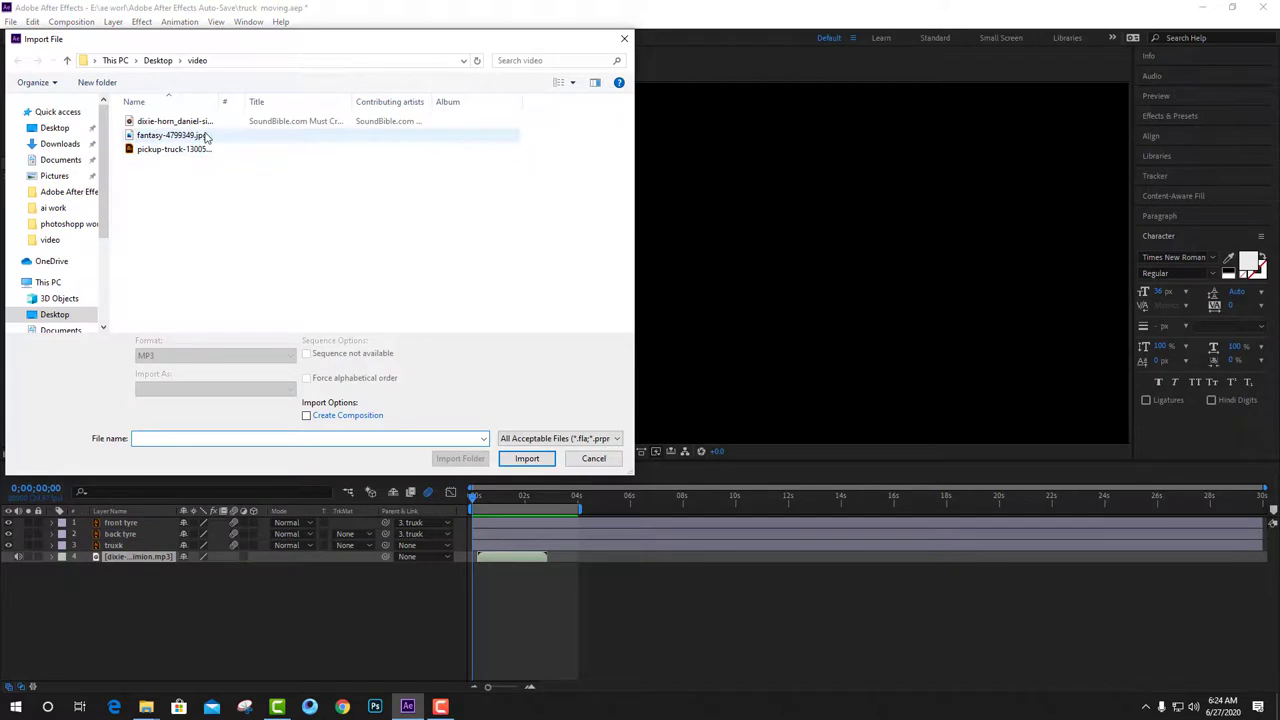
click(205, 136)
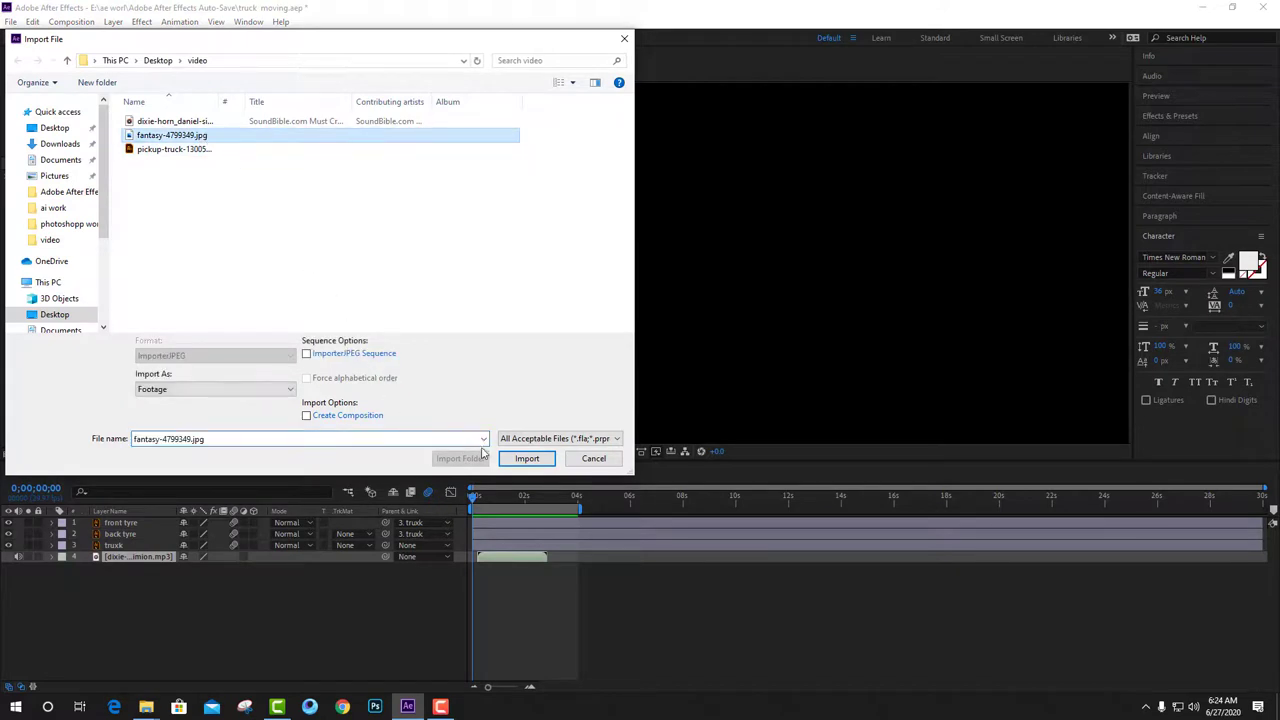
click(527, 458)
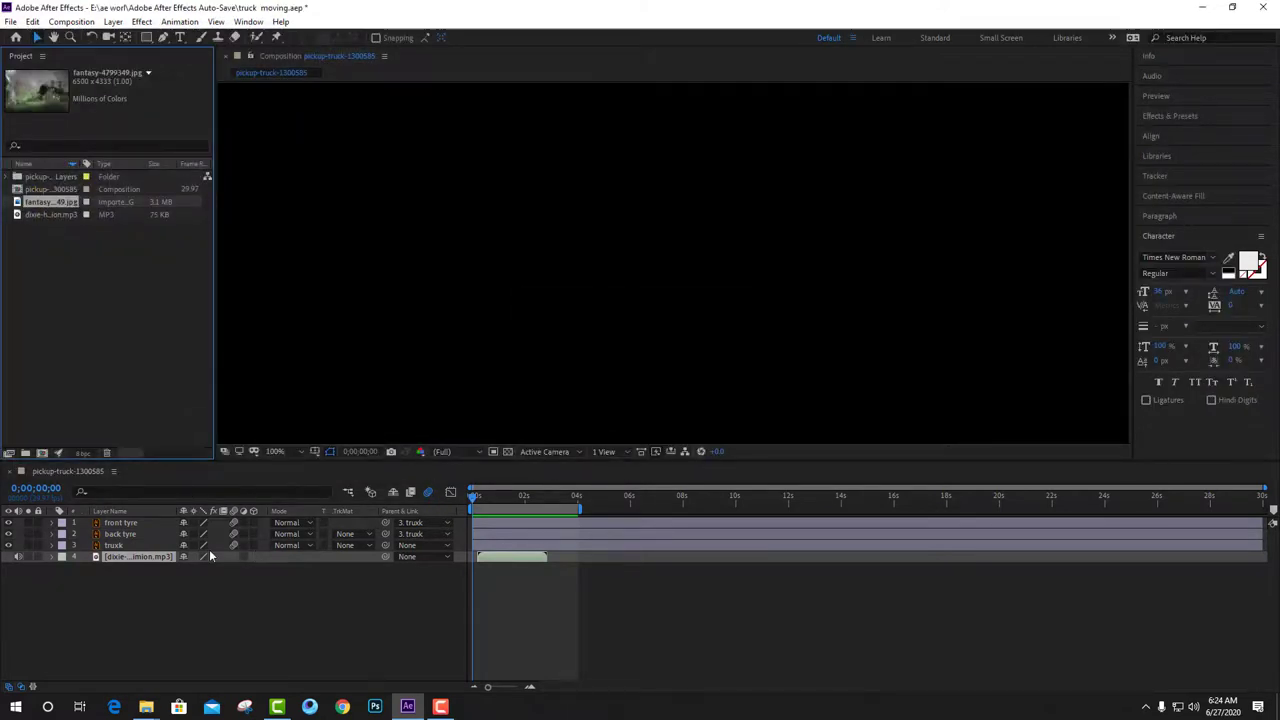
click(44, 212)
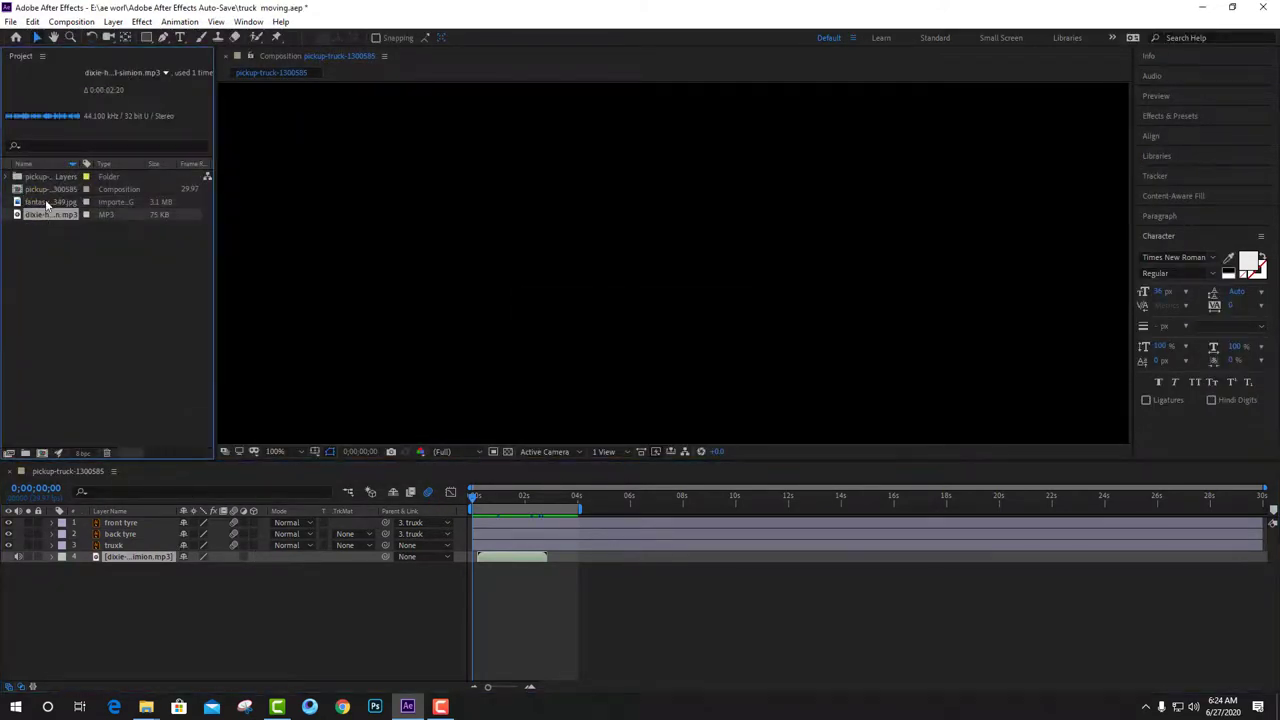
drag(50, 222, 120, 600)
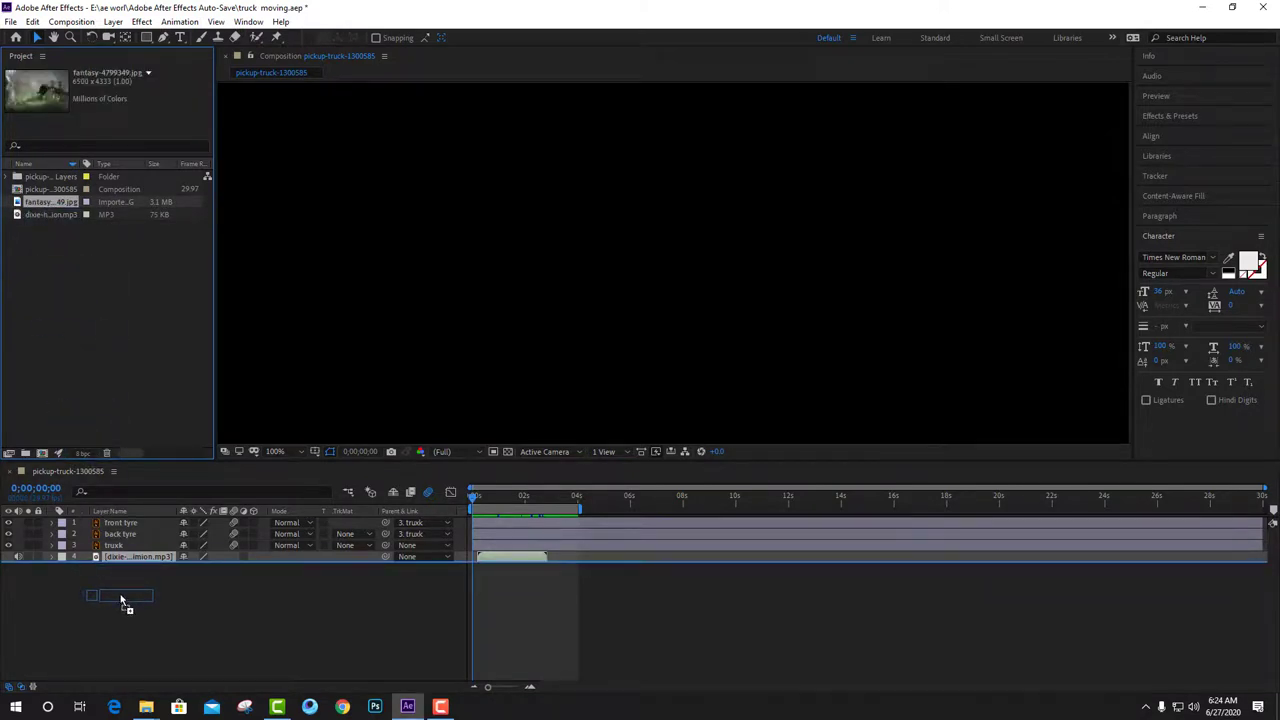
drag(122, 600, 121, 590)
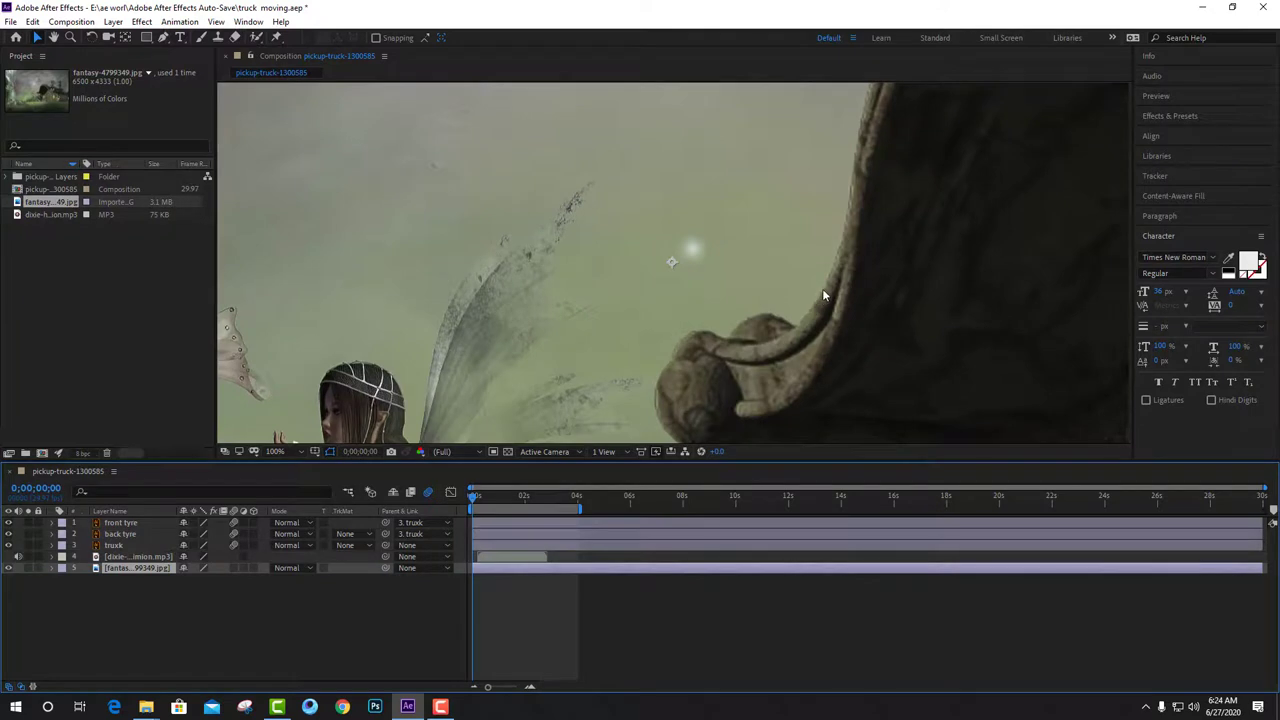
Zoom the viewer out, scale the fantasy image down to fill the frame, and preview the truck over it.
key(comma)
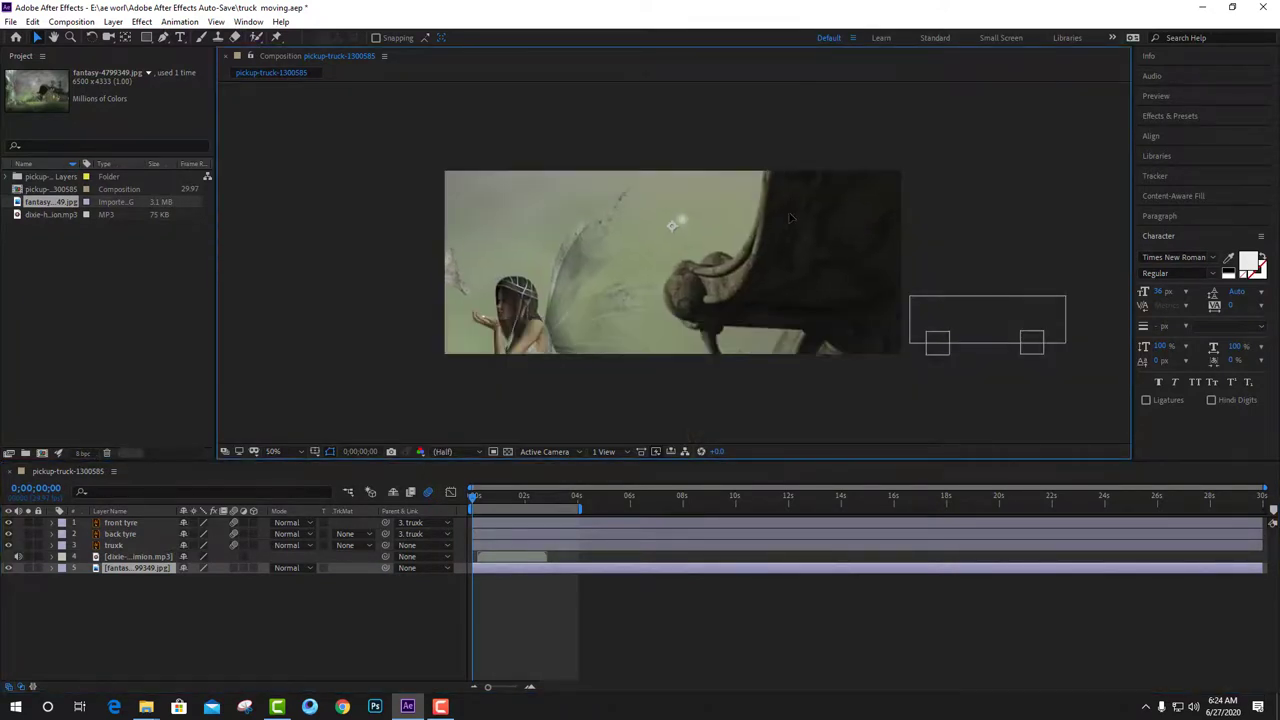
key(comma)
key(comma)
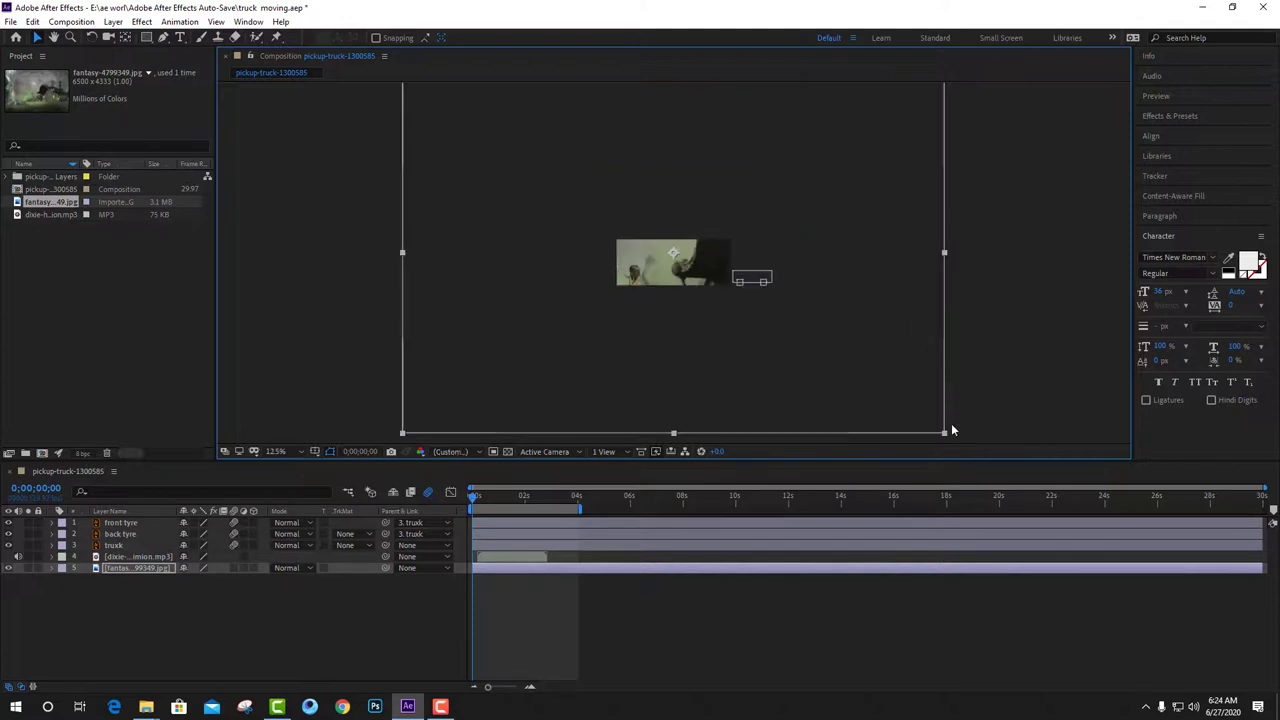
mouse_move(945, 433)
mouse_down()
mouse_move(715, 296)
mouse_move(731, 293)
mouse_up()
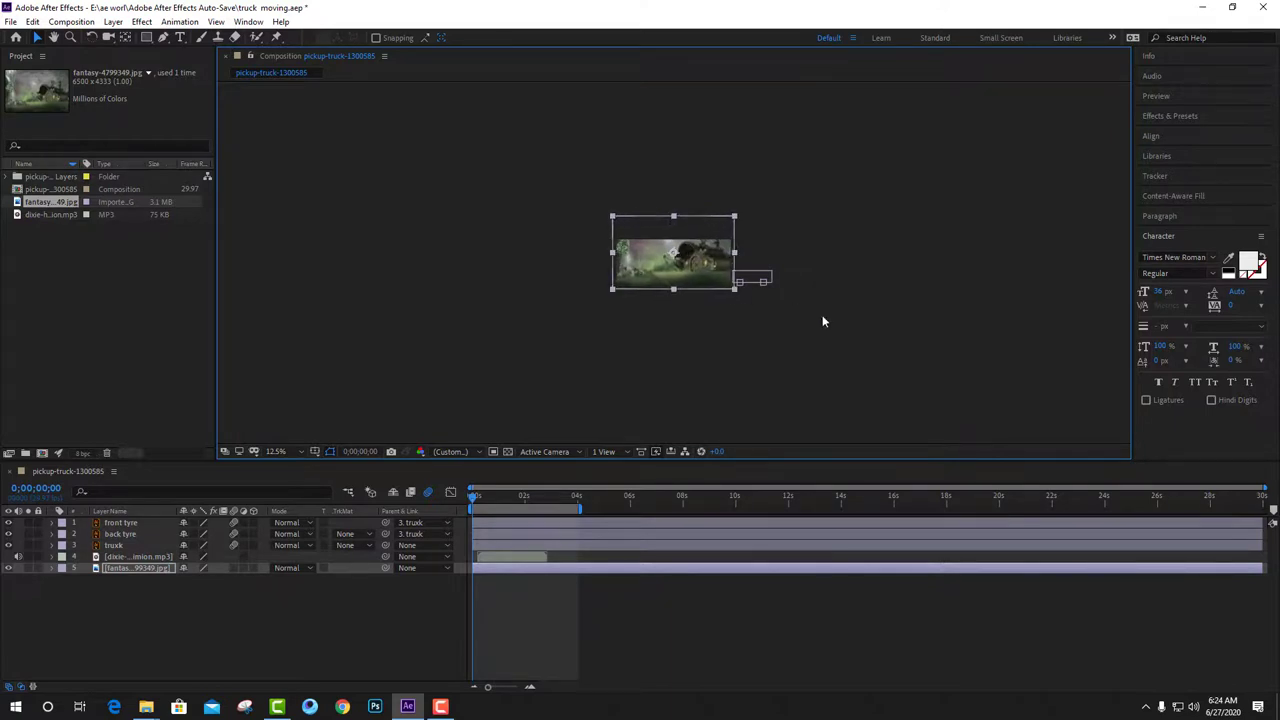
scroll(889, 326, up, 2)
scroll(889, 326, up, 4)
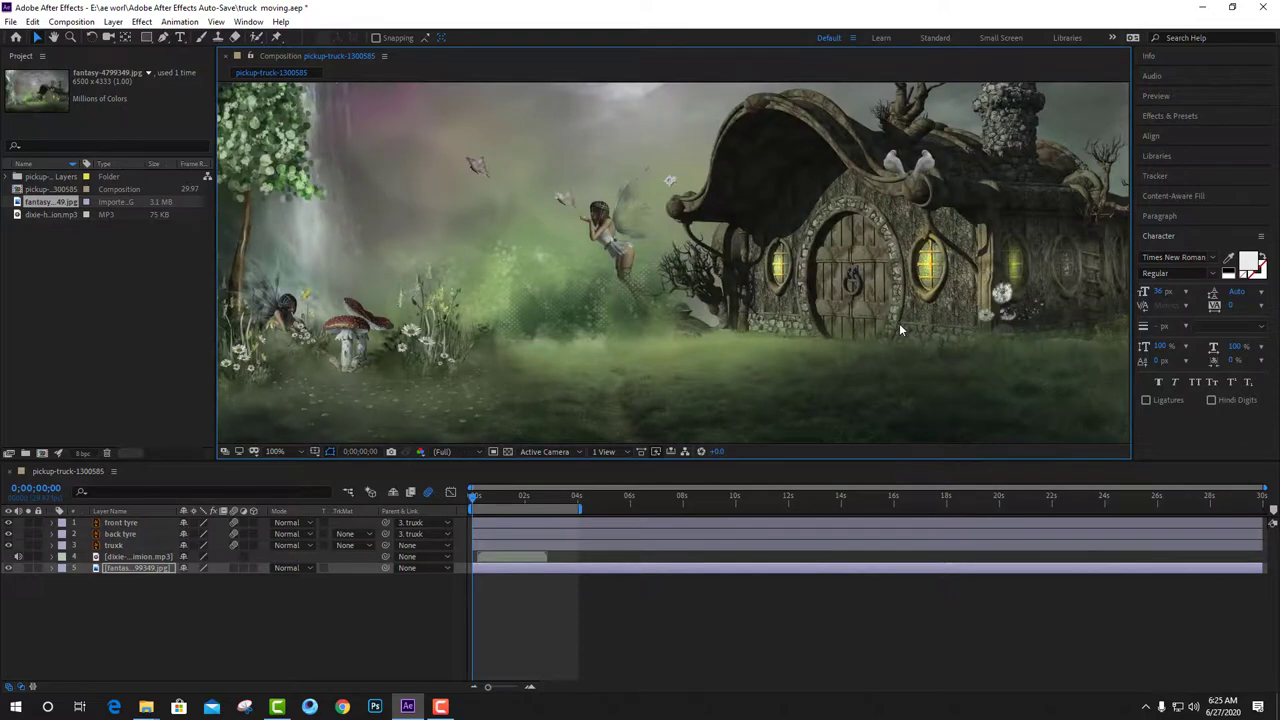
scroll(942, 317, up, 1)
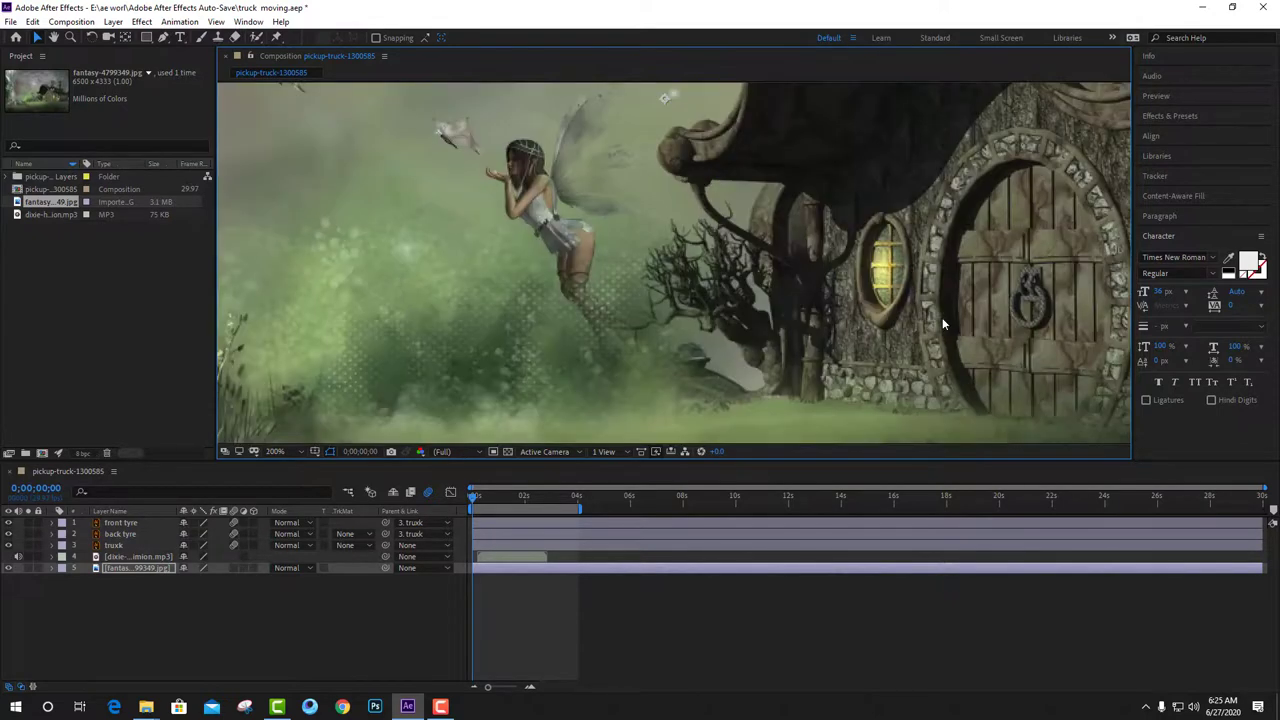
scroll(942, 317, down, 1)
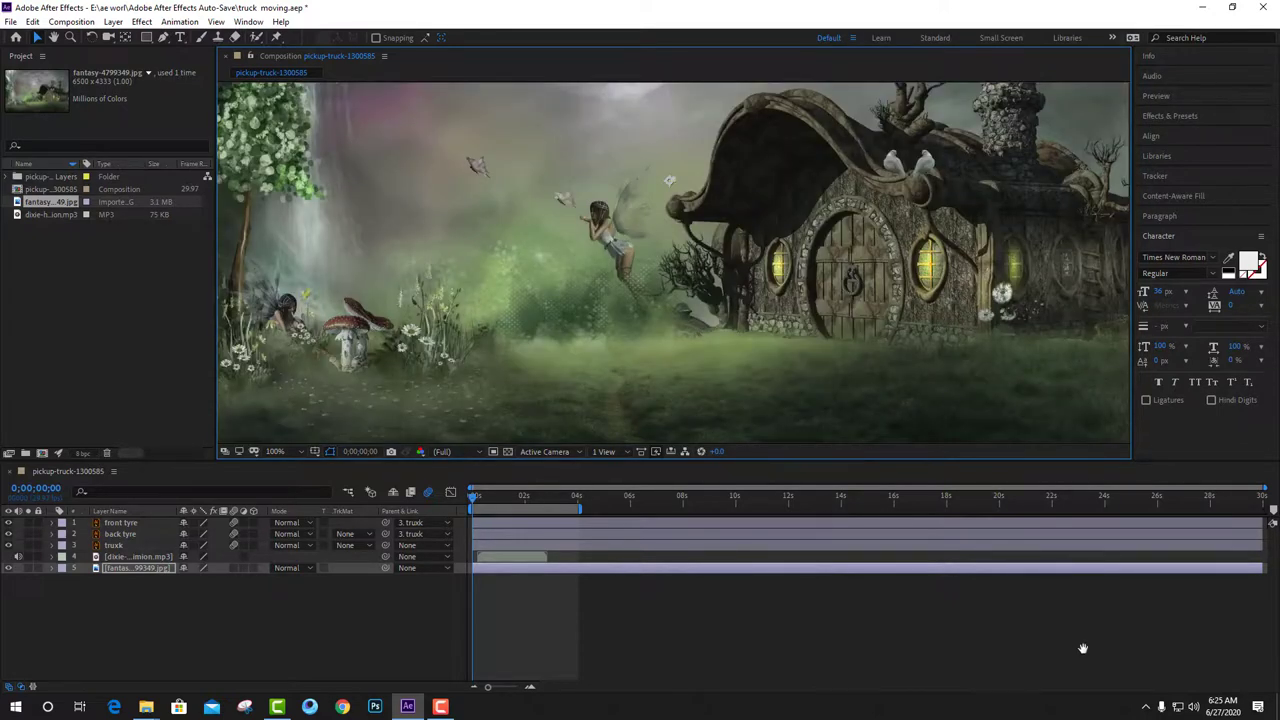
key(space)
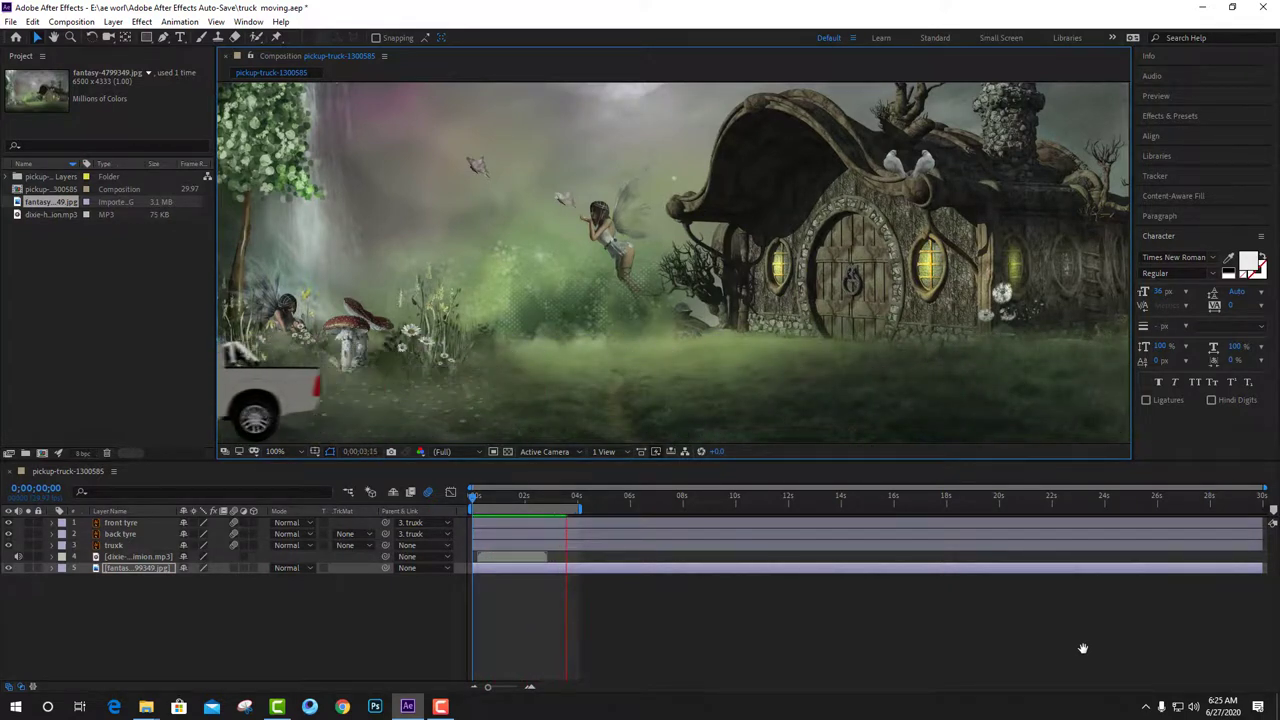
click(474, 503)
key(space)
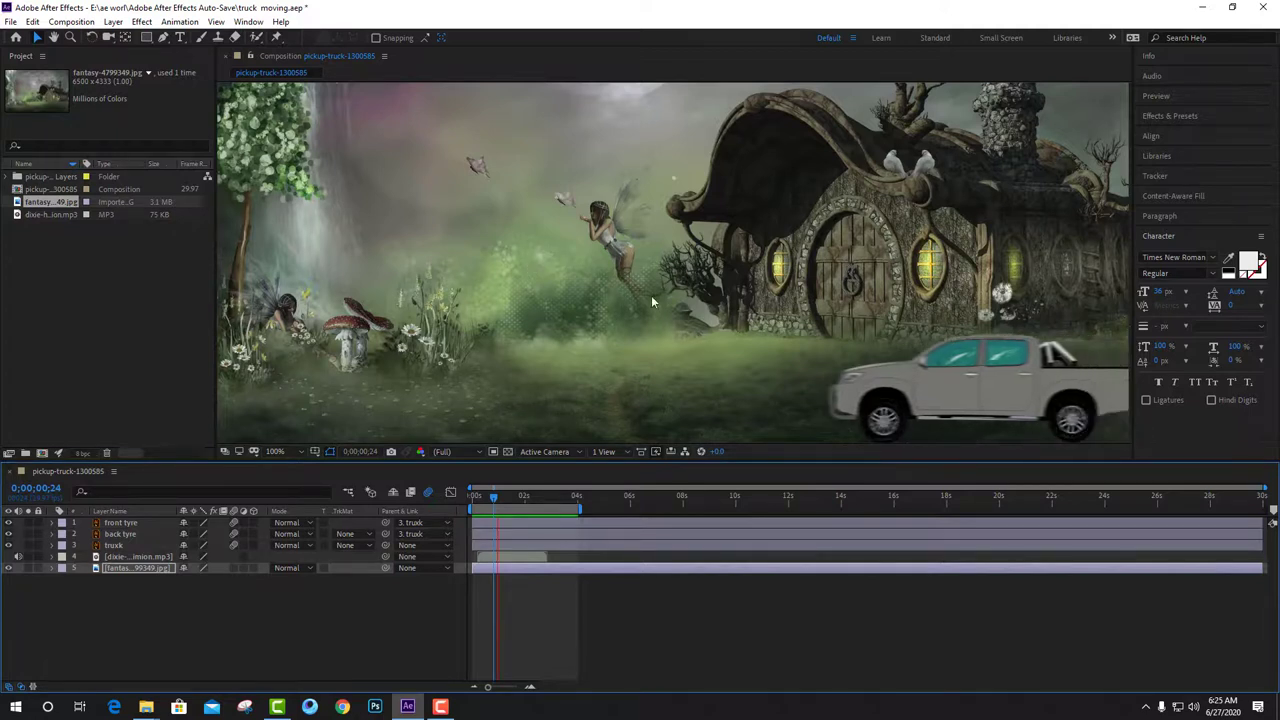
key(space)
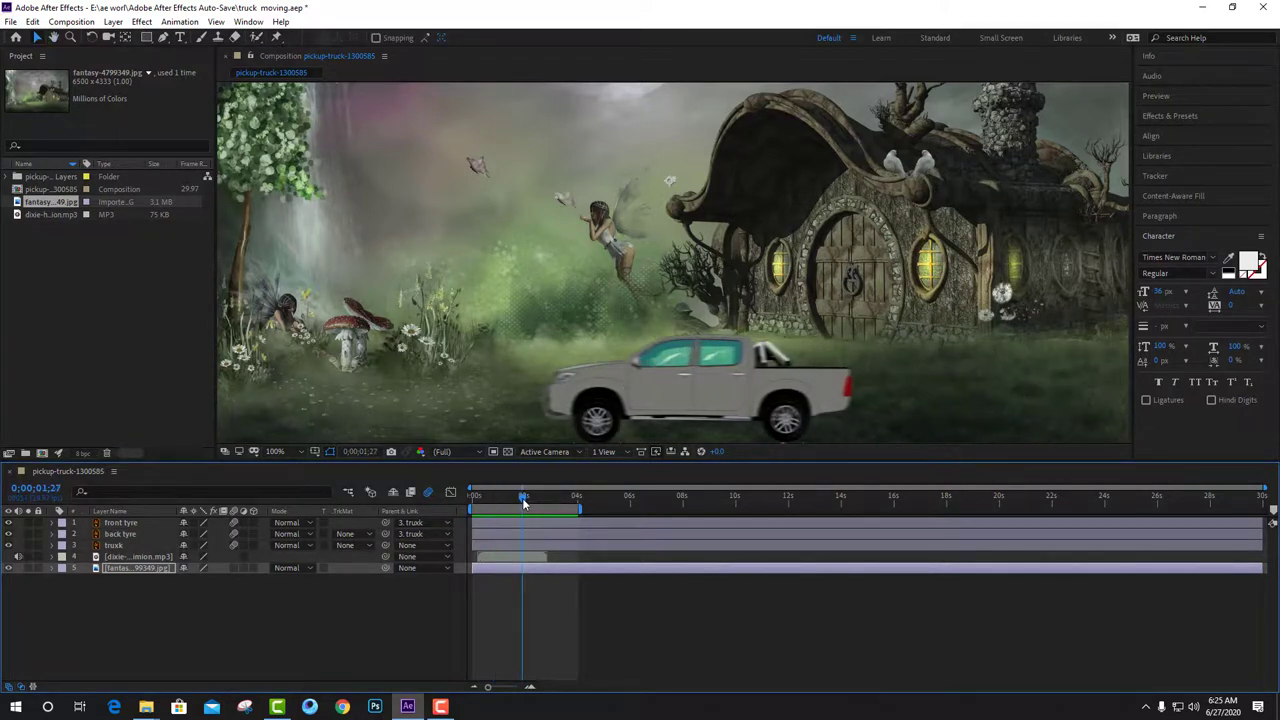
drag(520, 500, 470, 500)
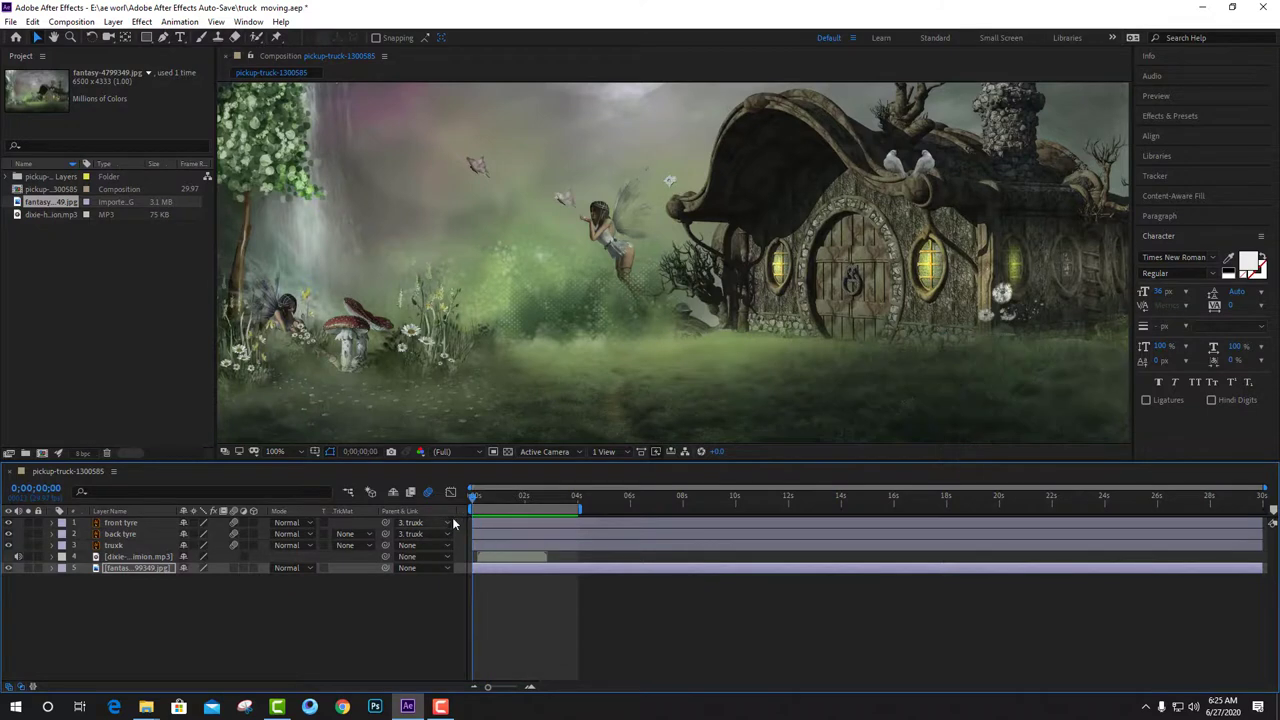
Reposition the fantasy layer to cover the black edge and set its first Position keyframe.
click(118, 569)
key(p)
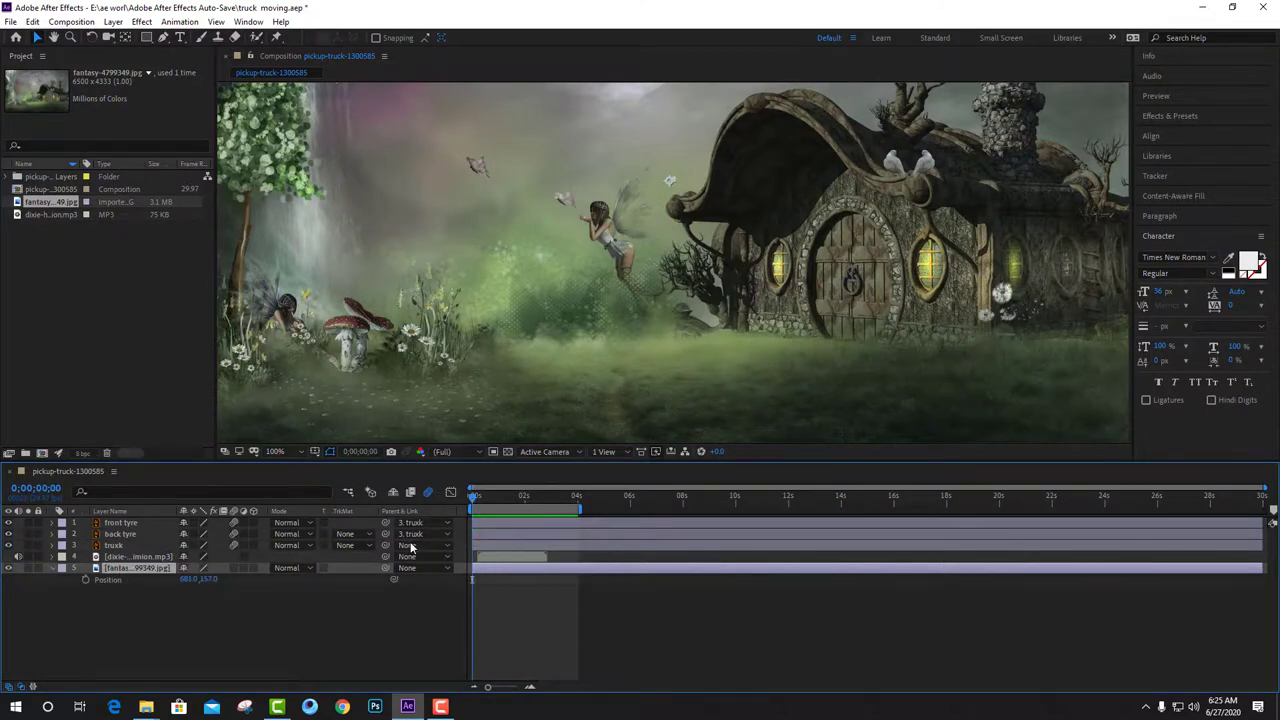
key(Left)
key(Left)
key(Left)
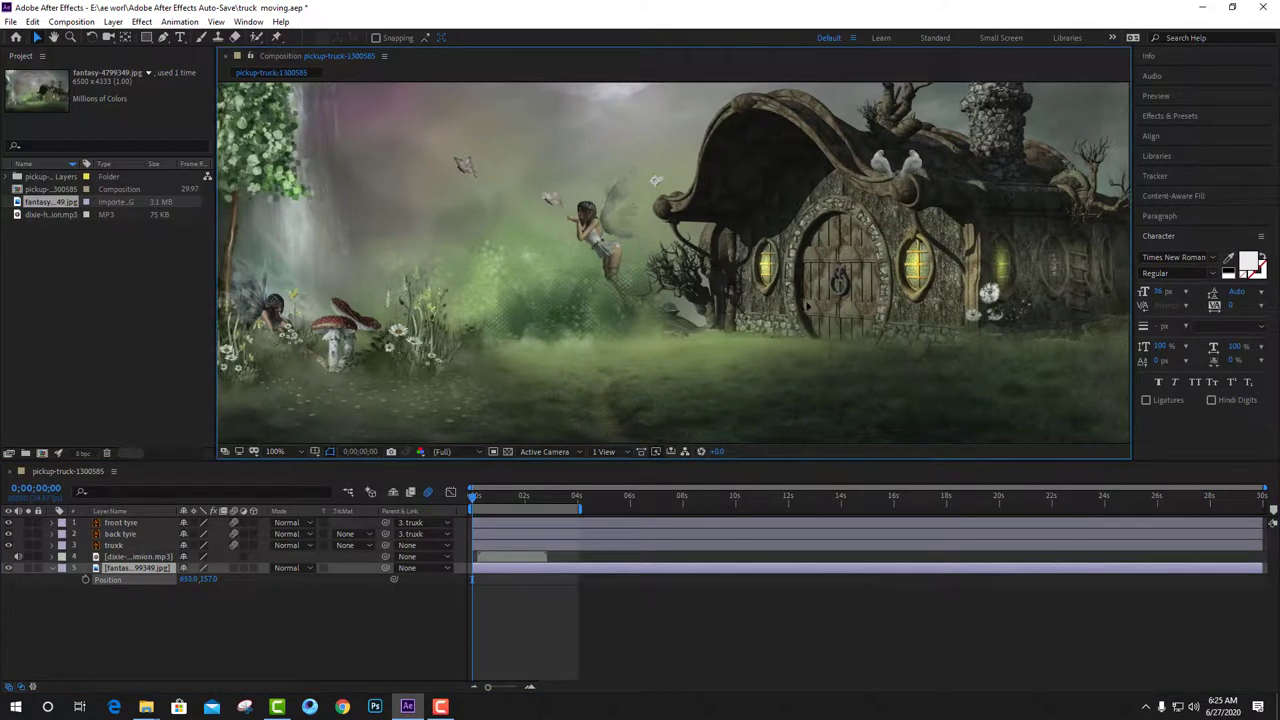
key(Left)
key(Left)
key(Left)
key(Left)
key(Left)
key(Left)
drag(776, 308, 798, 305)
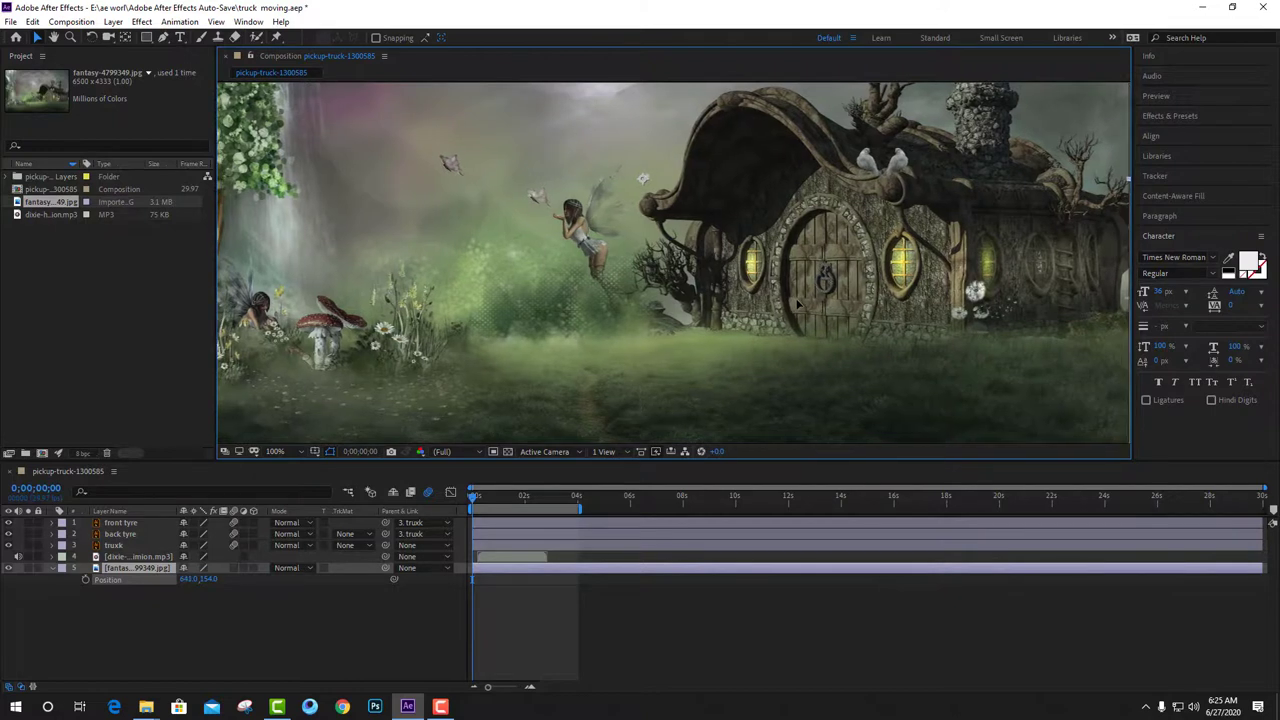
key(Return)
click(84, 580)
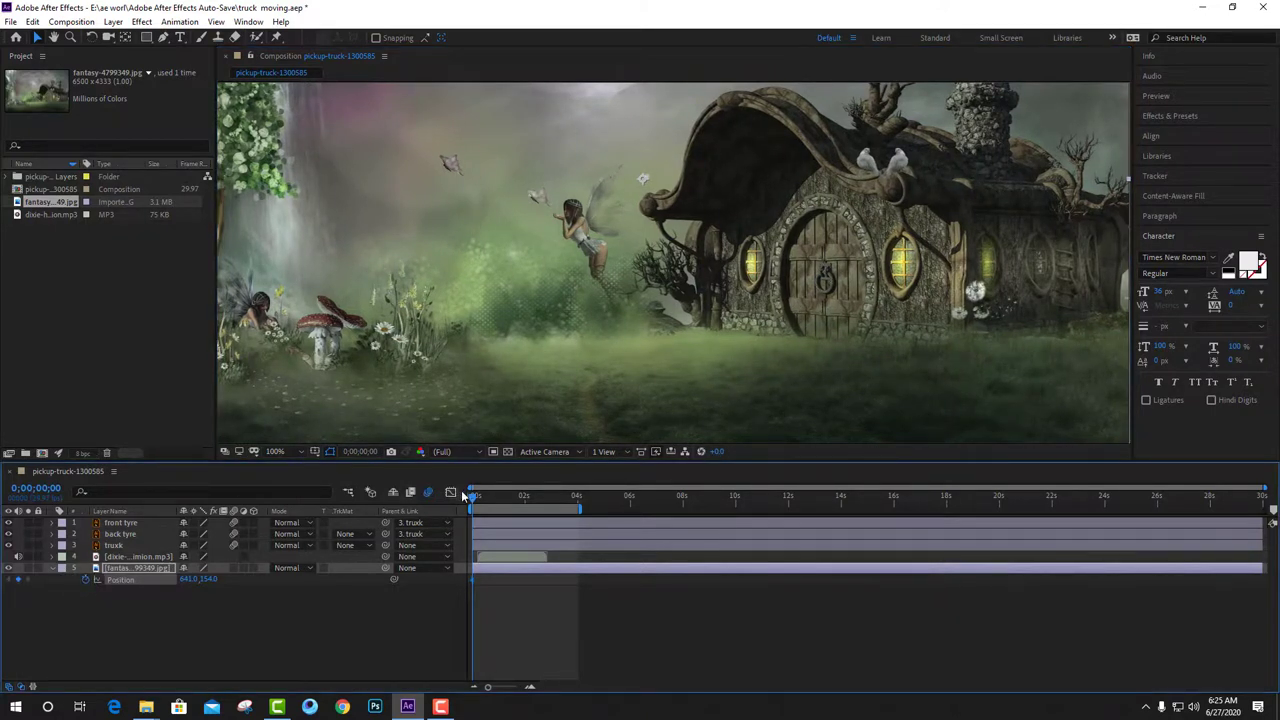
Add Position keyframes near 1.5 s and at 0;00;03;18, shifting the background right to 732,161.
drag(475, 500, 508, 496)
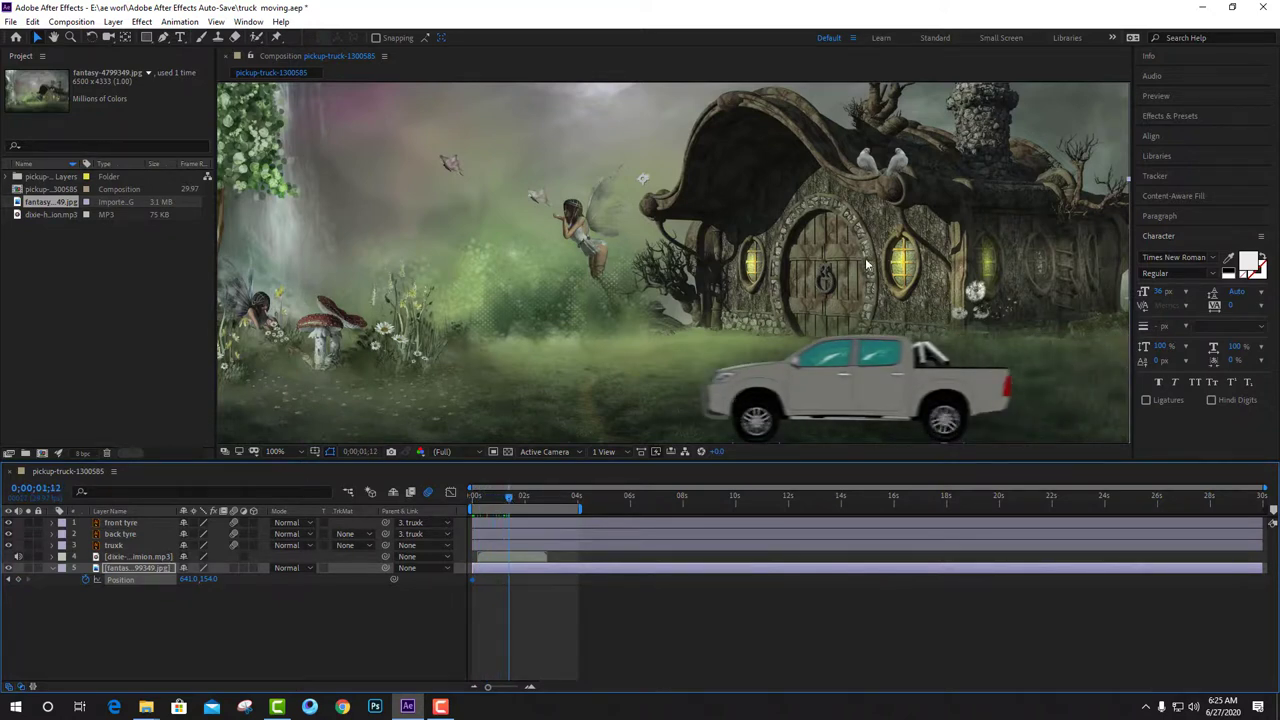
drag(864, 265, 891, 263)
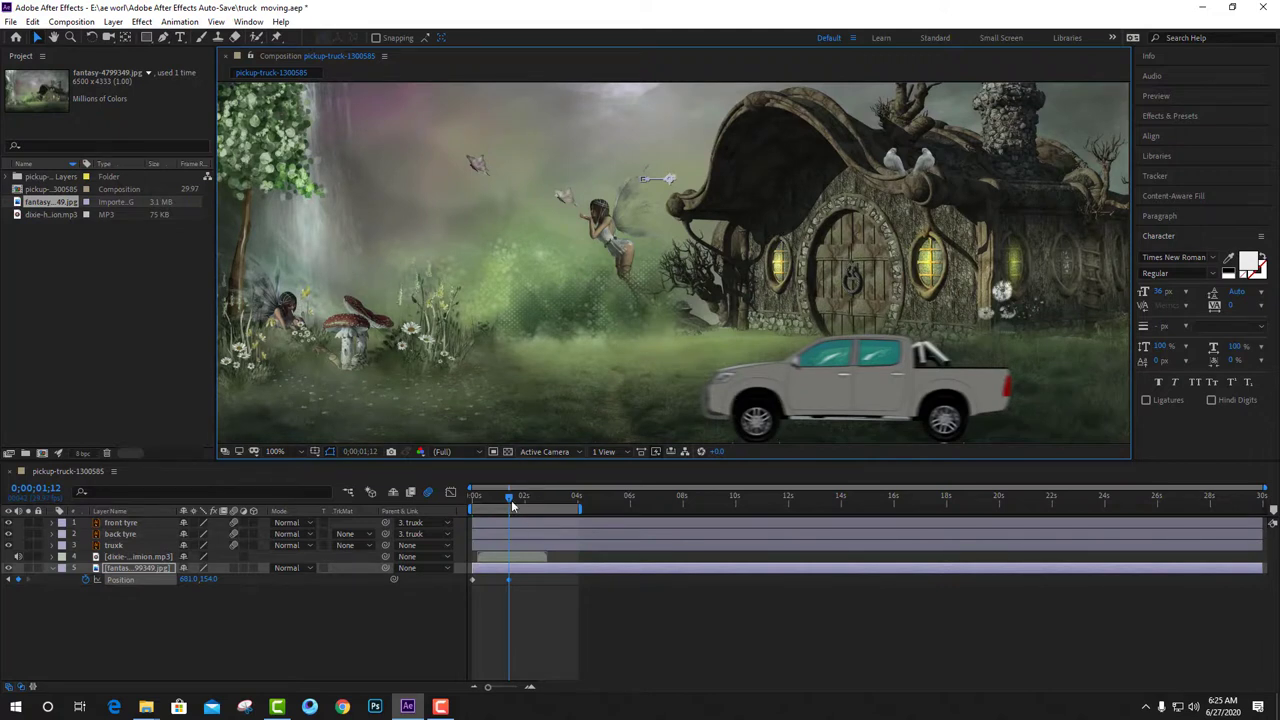
drag(511, 500, 579, 499)
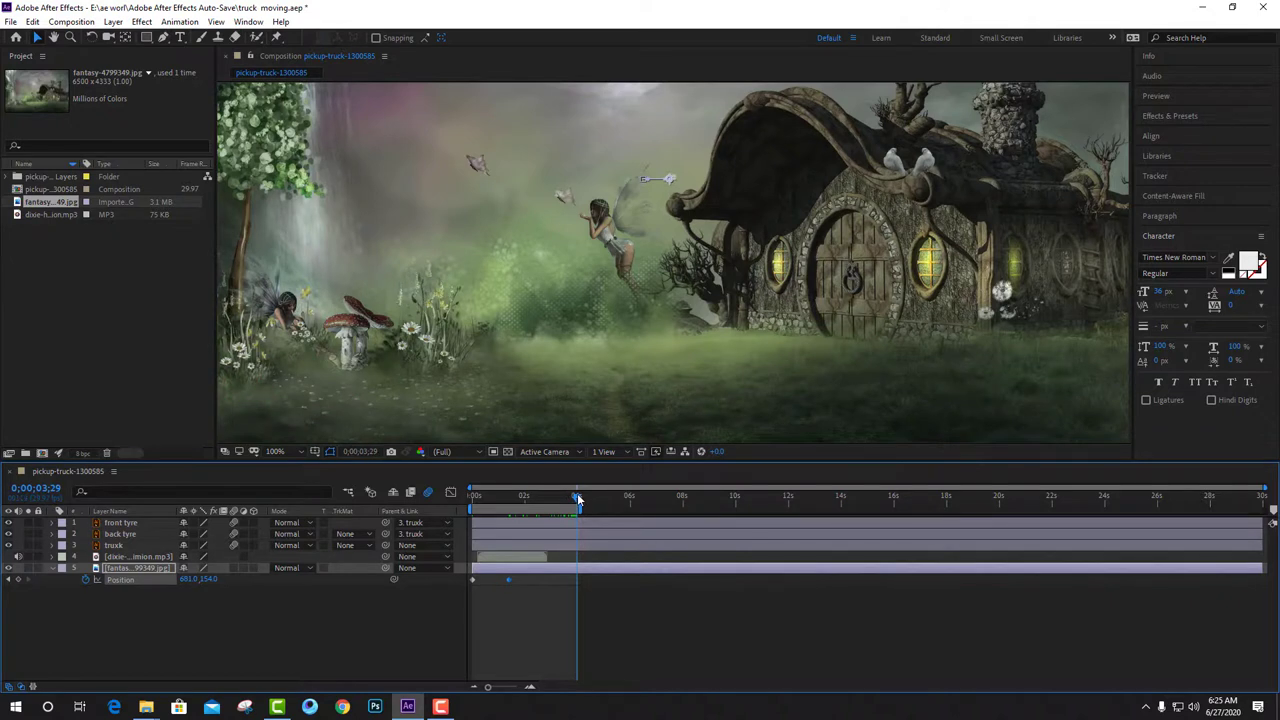
drag(568, 497, 568, 500)
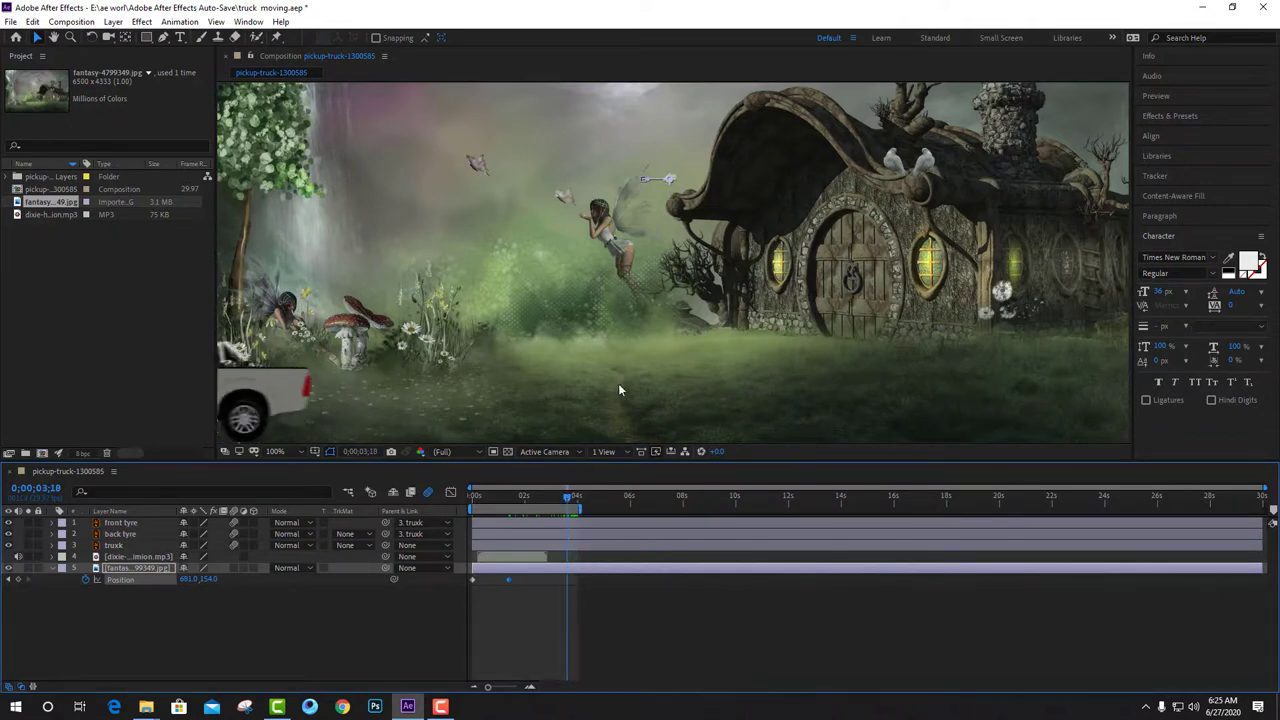
drag(640, 331, 674, 342)
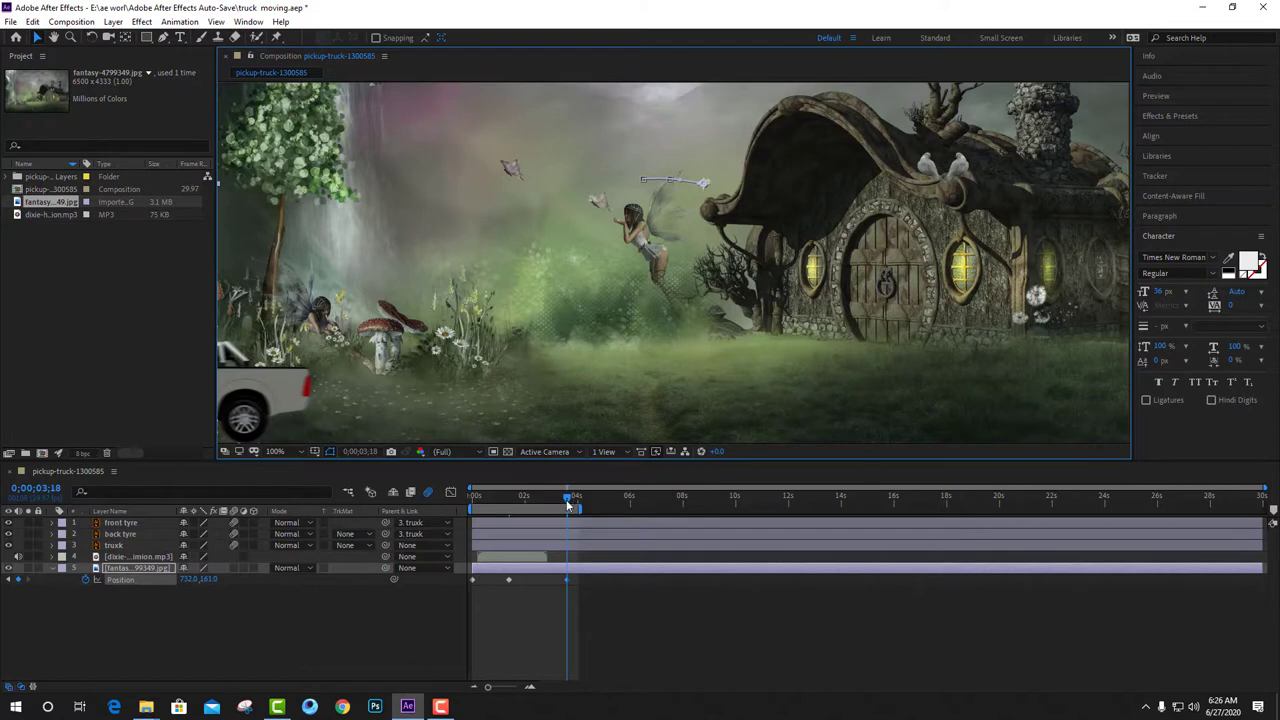
drag(566, 499, 398, 510)
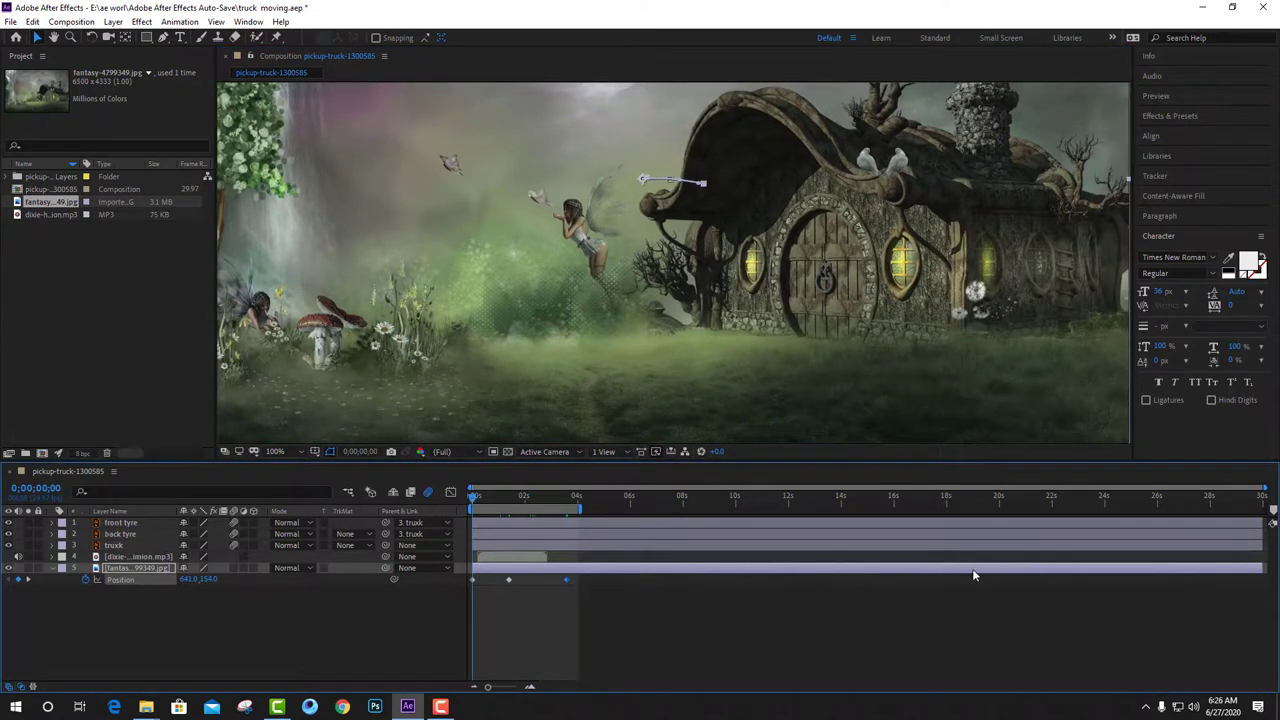
key(space)
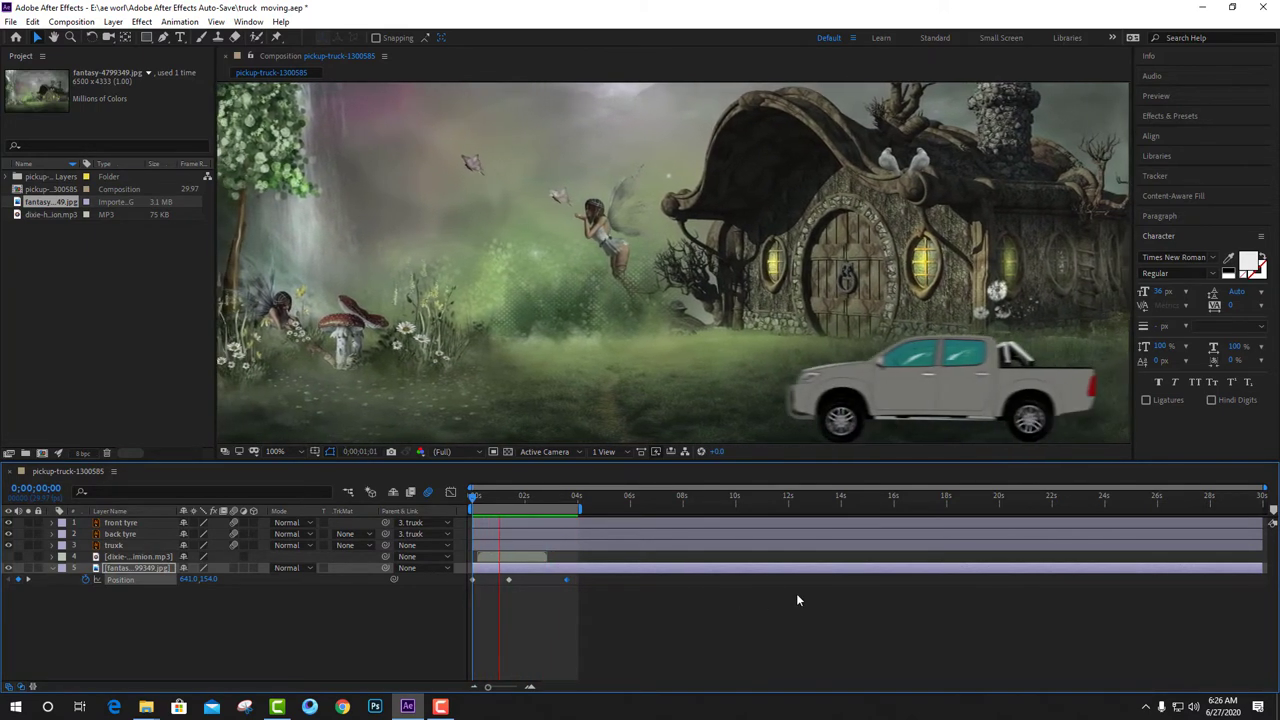
mouse_move(1245, 655)
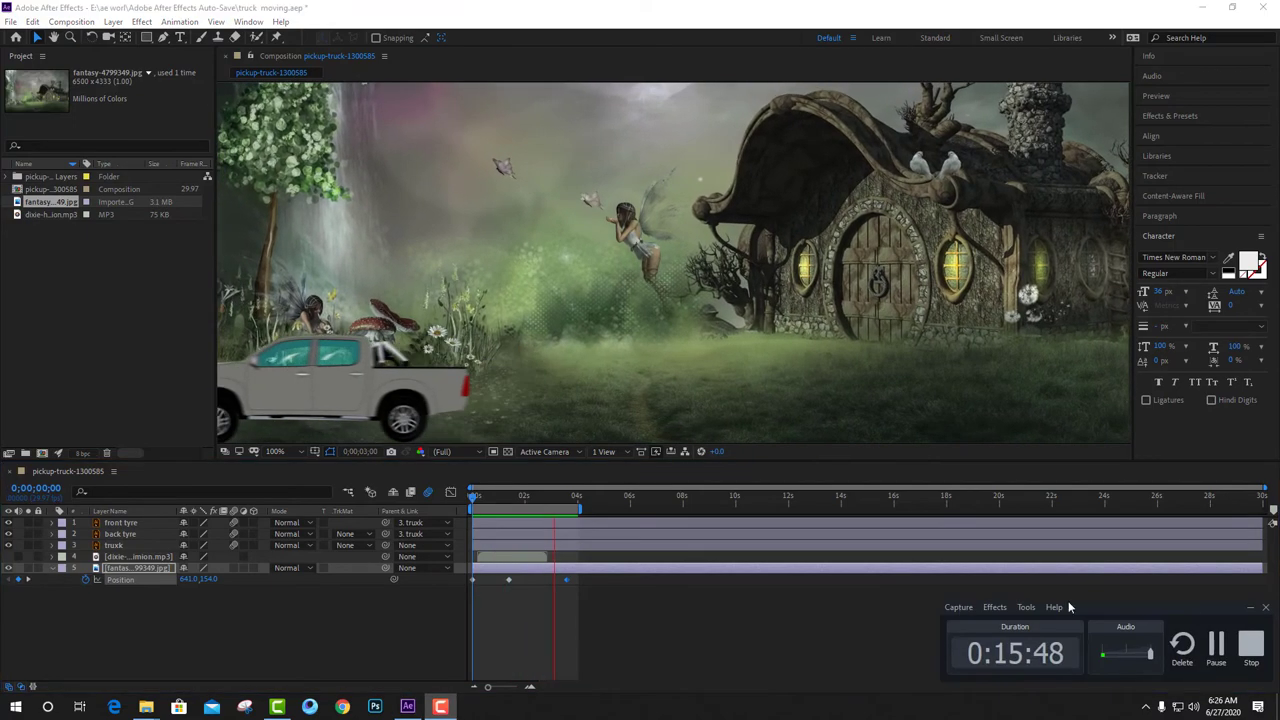